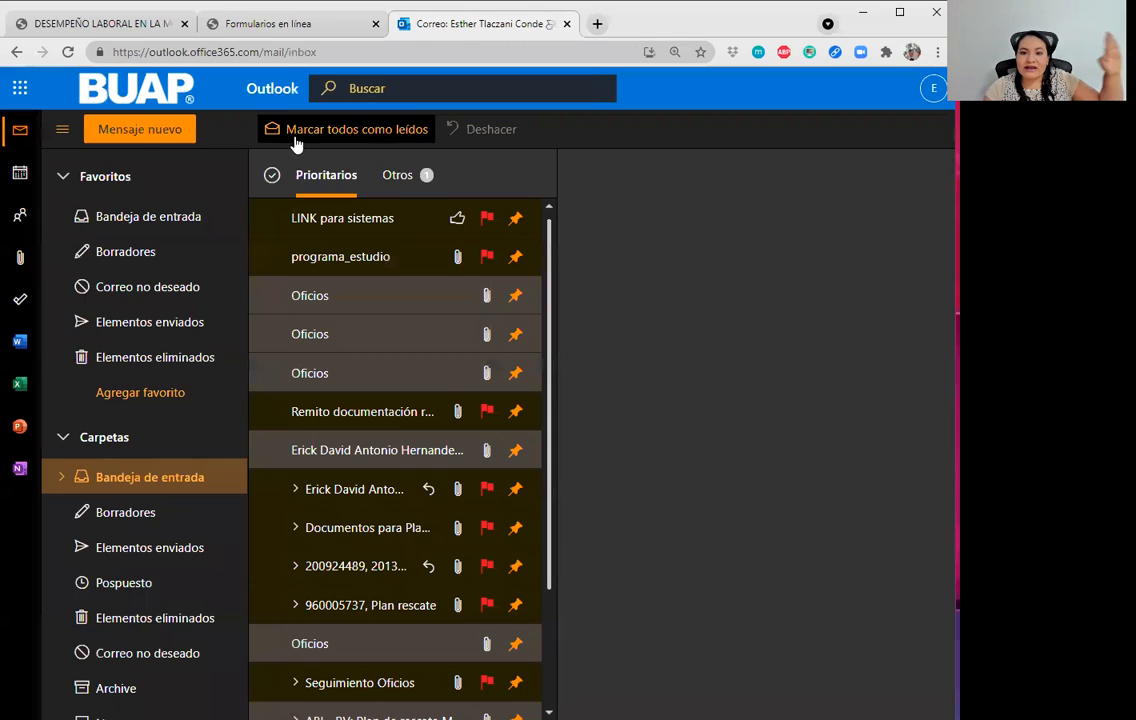
Open Microsoft Forms from the Outlook app launcher's full Todas las aplicaciones list.
click(22, 88)
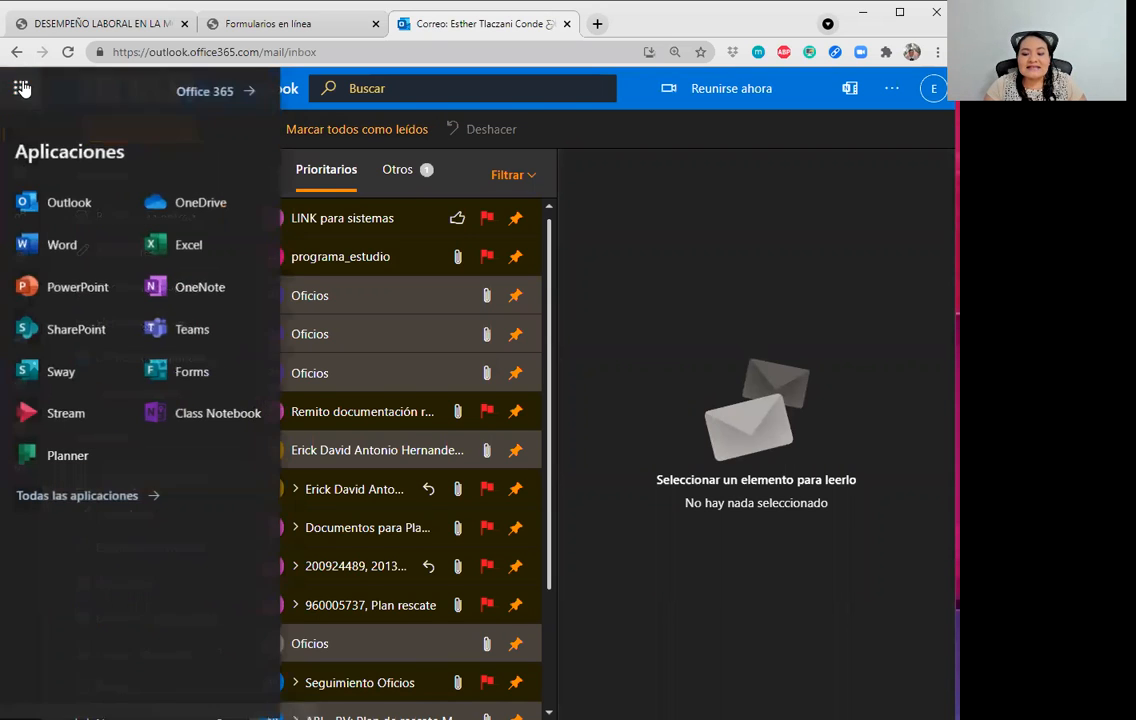
click(190, 378)
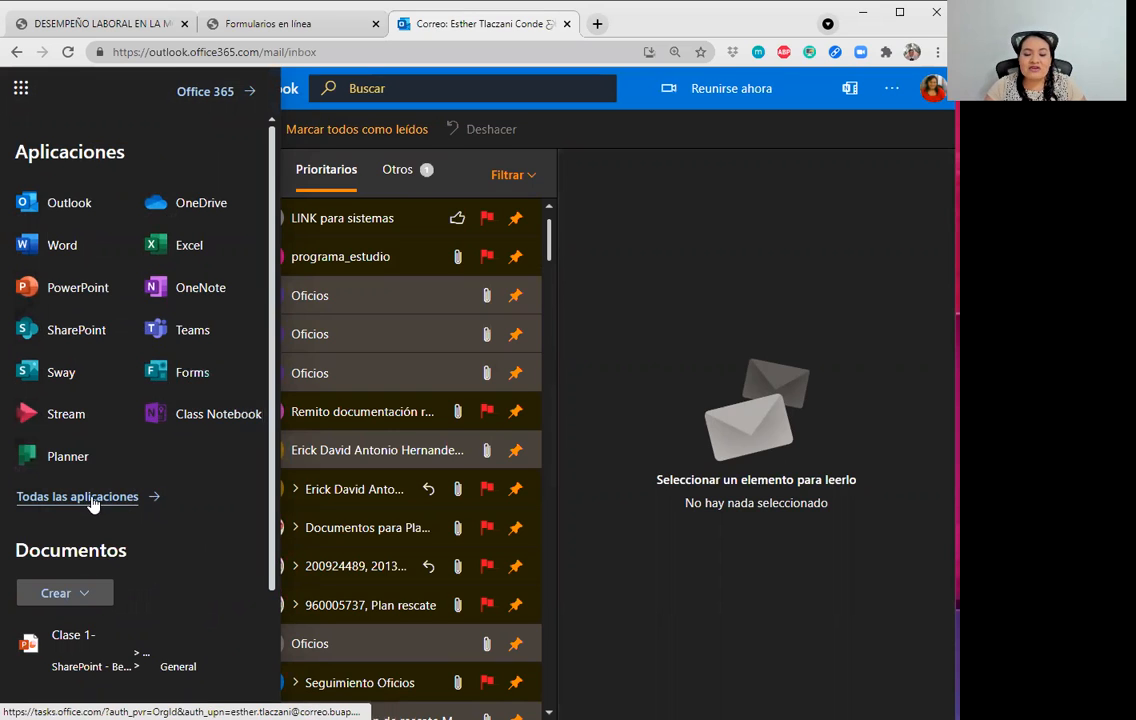
click(117, 499)
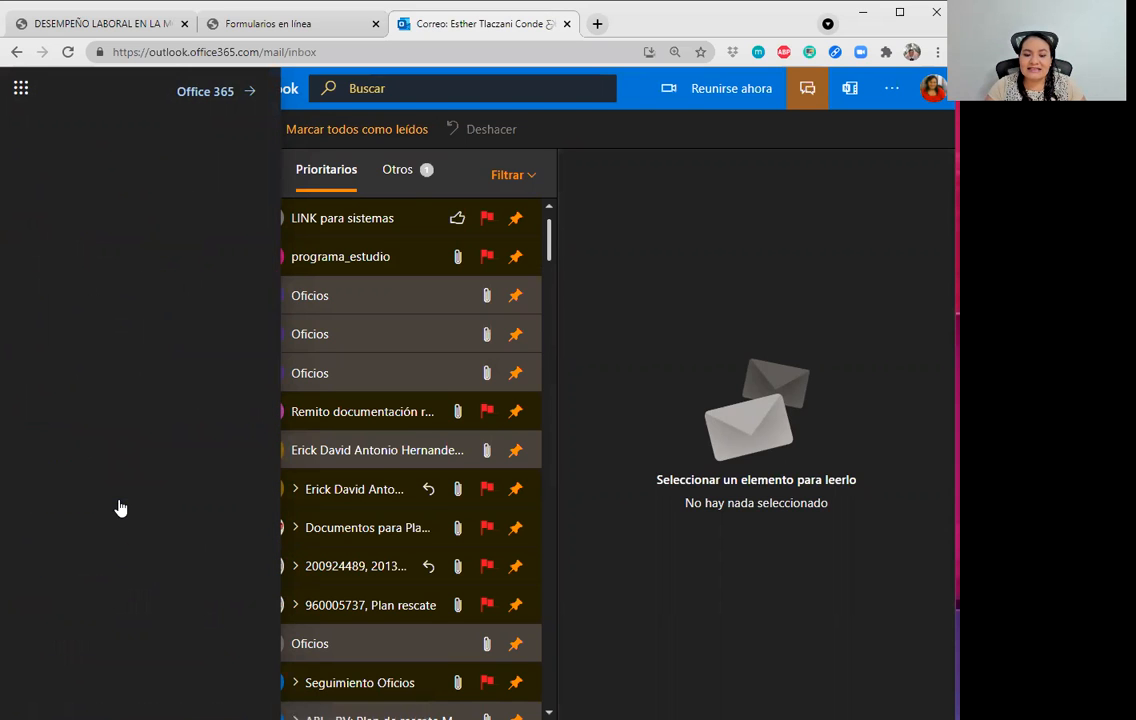
scroll(56, 444, down, 2)
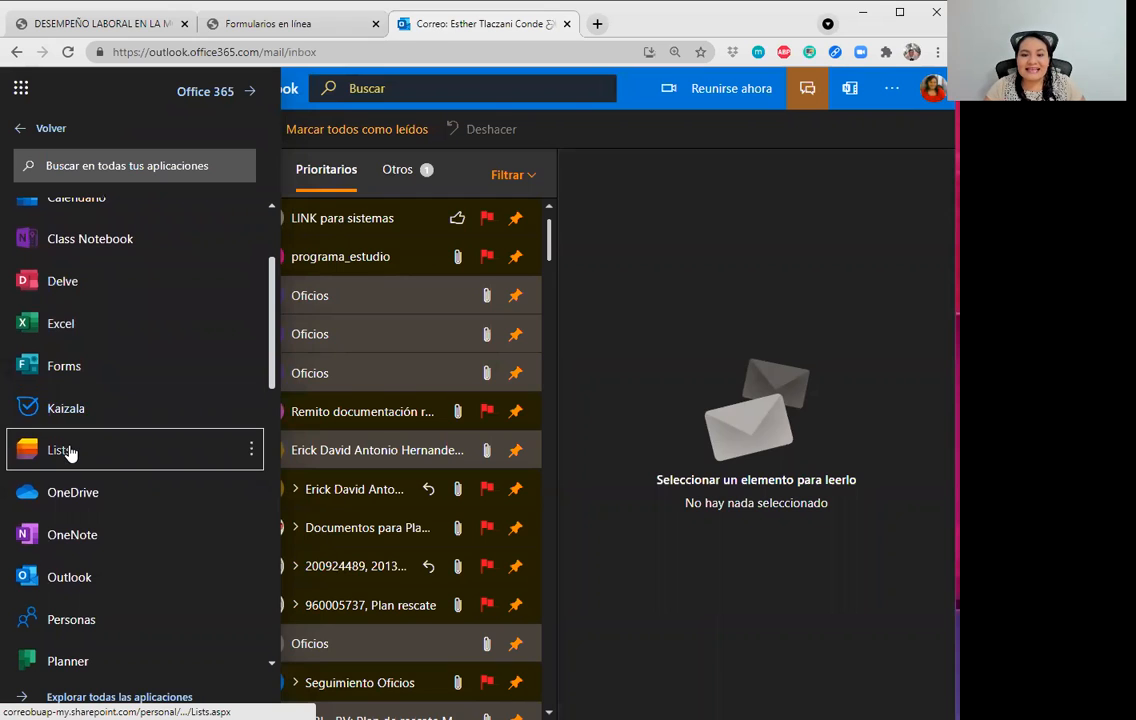
click(65, 368)
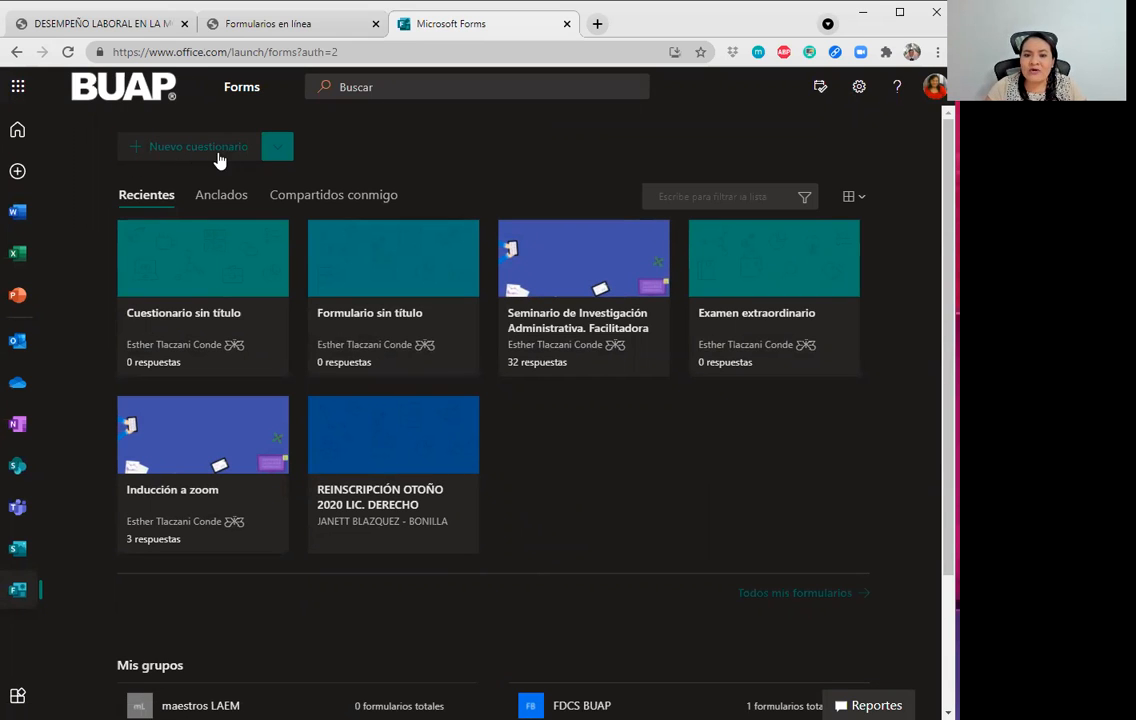
Create a blank form via Nuevo formulario and preview the available question types.
click(278, 152)
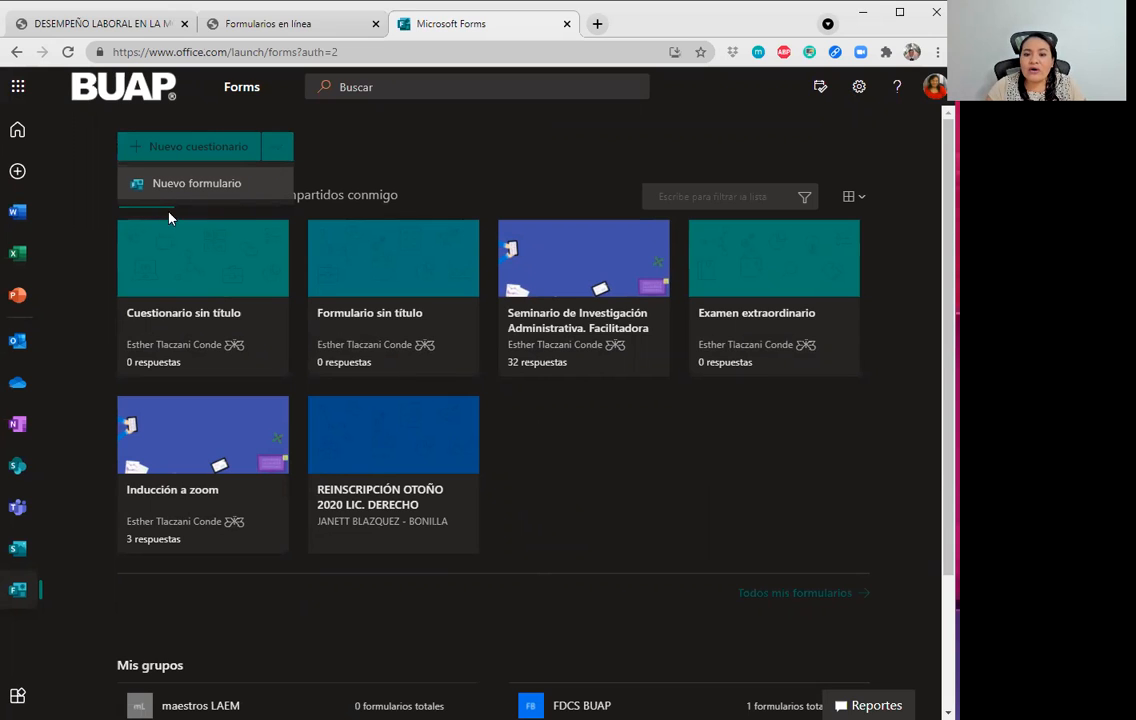
click(218, 188)
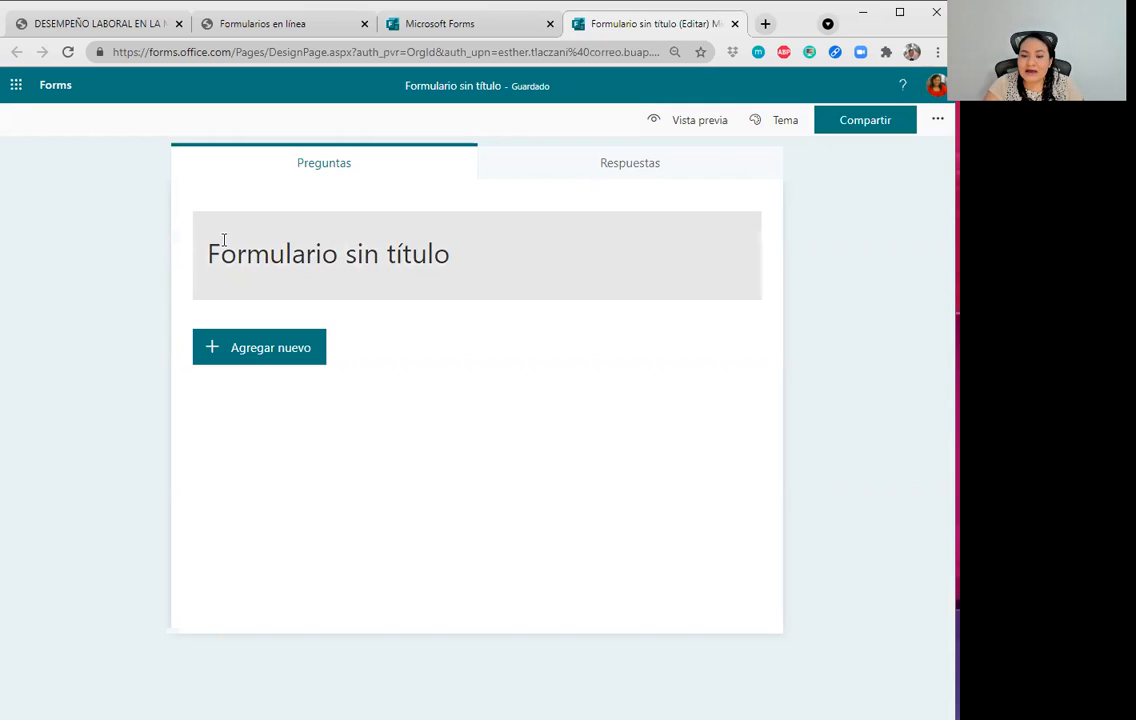
click(298, 358)
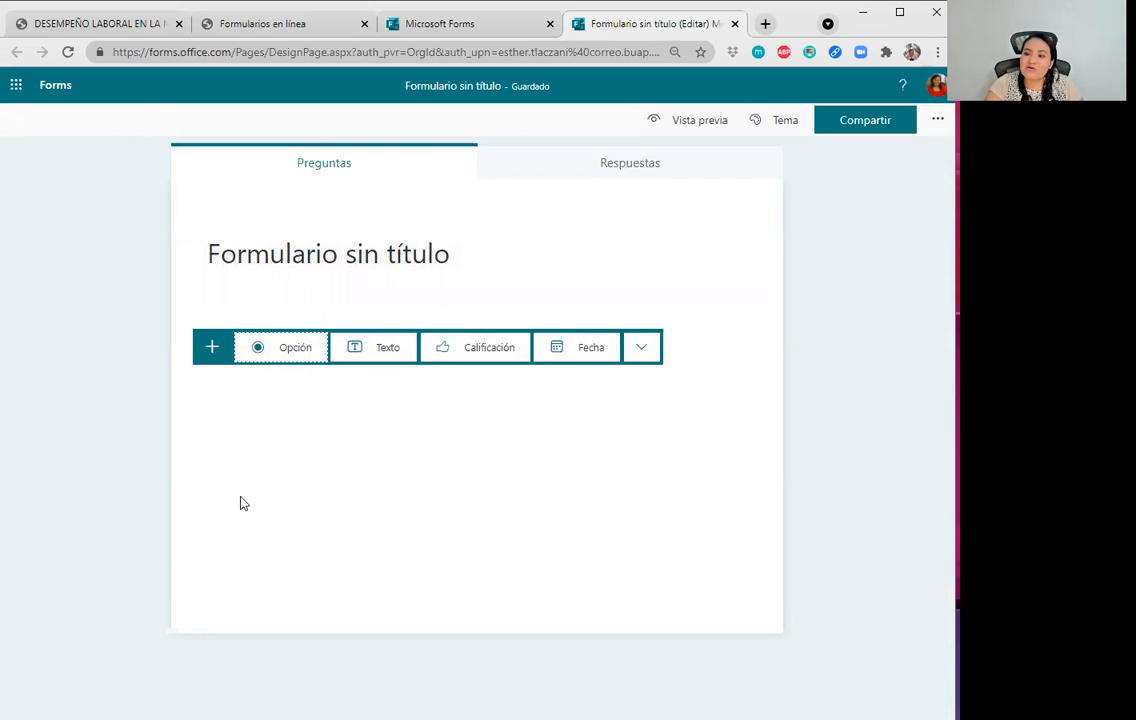
click(219, 442)
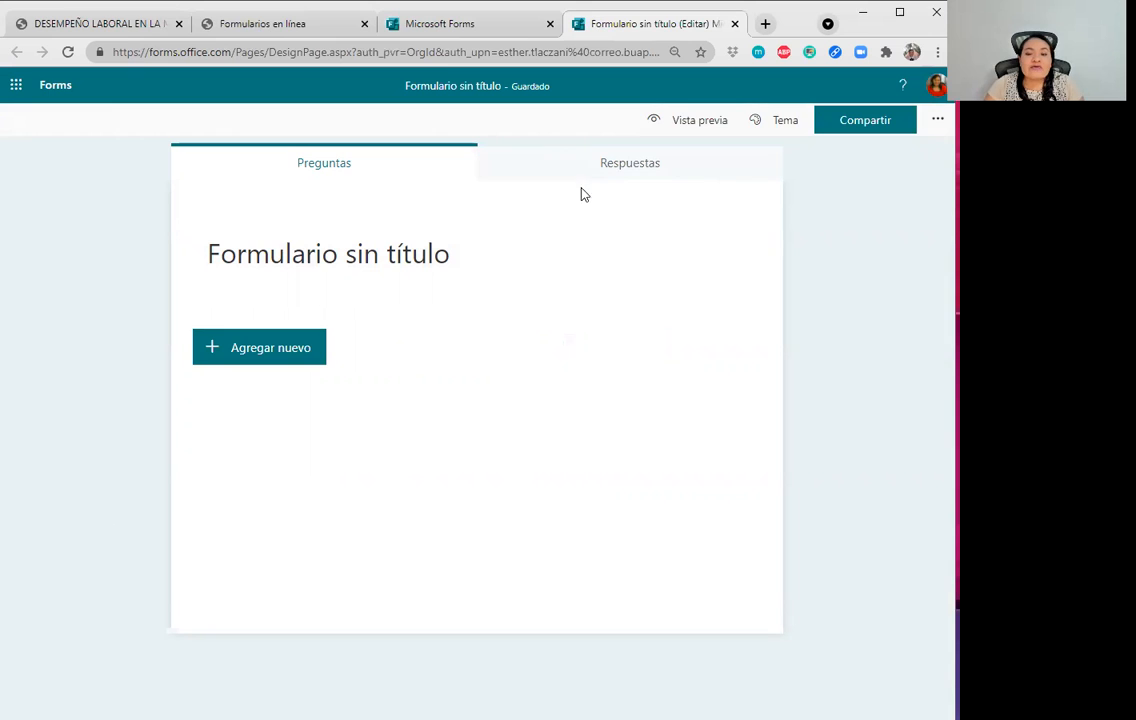
click(309, 36)
Switch to the home-office survey PDF and scroll through its questions.
click(90, 22)
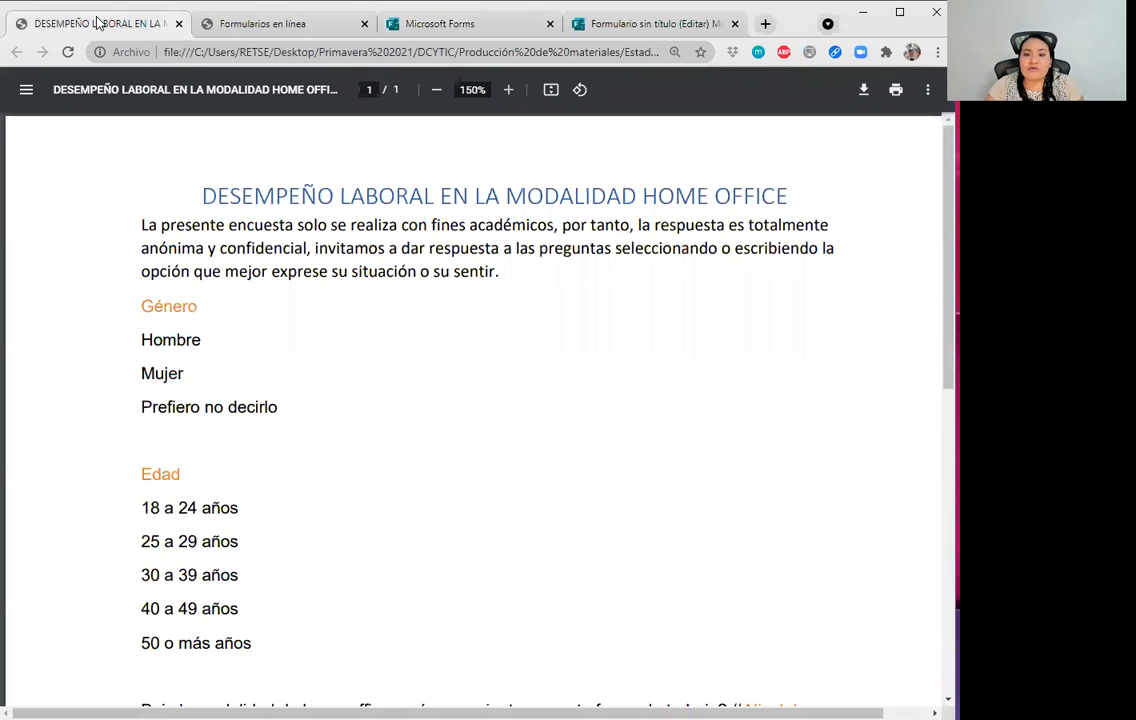
scroll(470, 310, down, 1)
scroll(470, 310, up, 1)
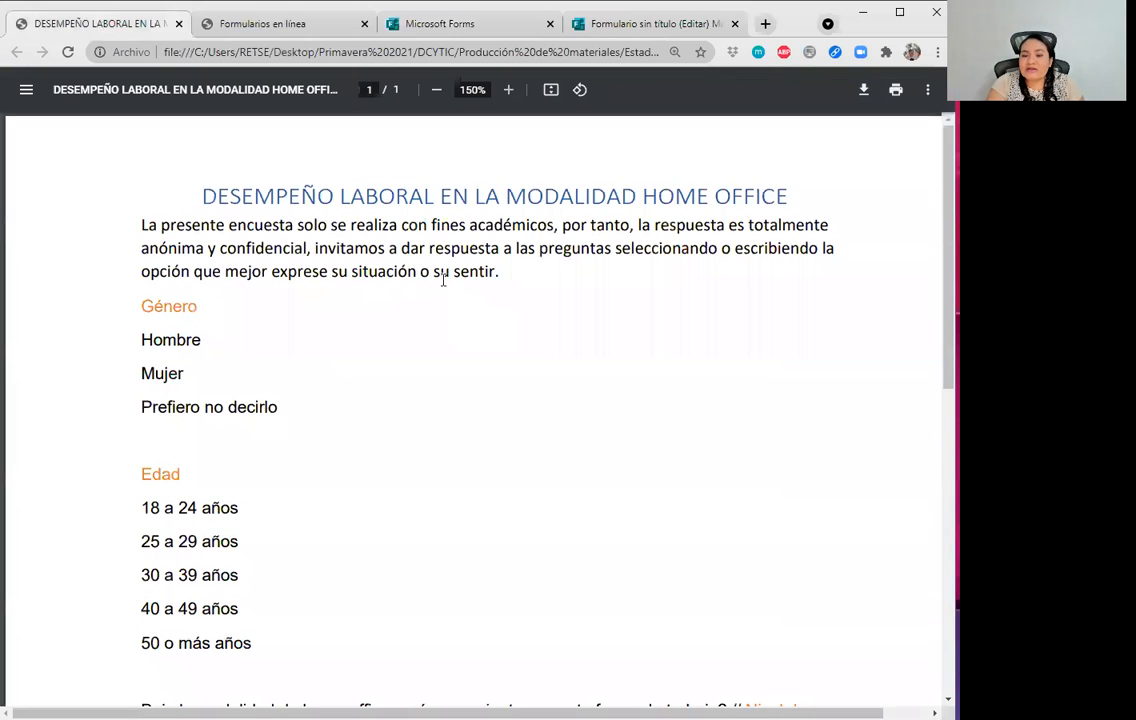
scroll(398, 306, down, 1)
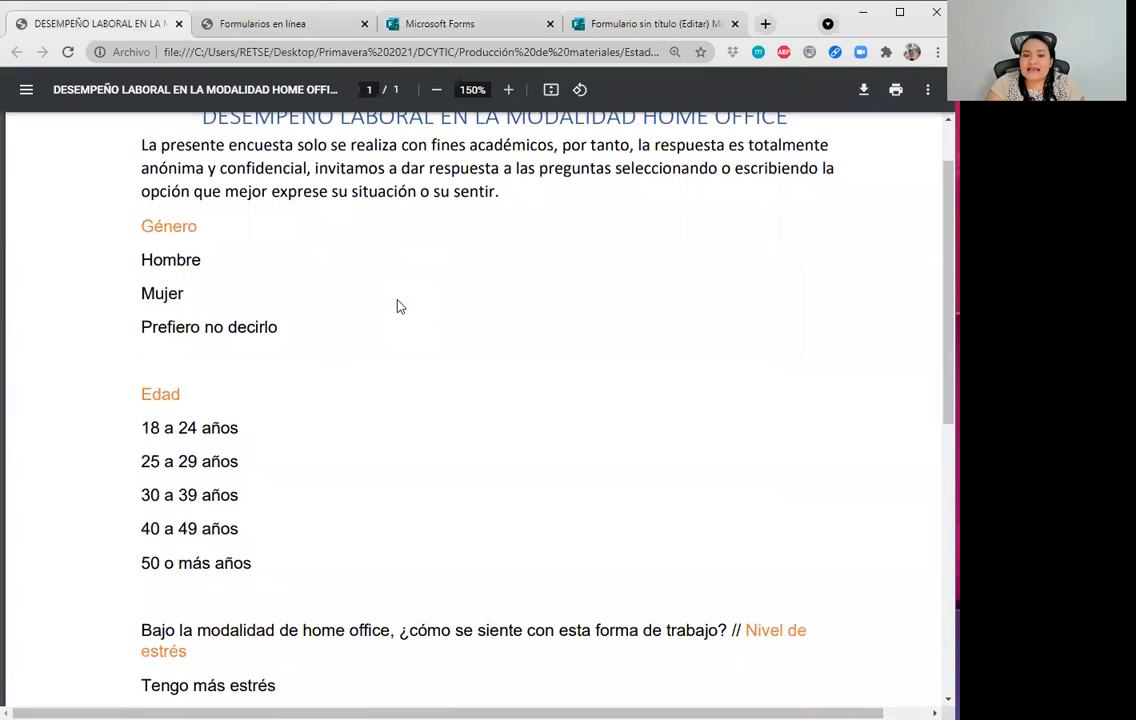
scroll(403, 300, up, 1)
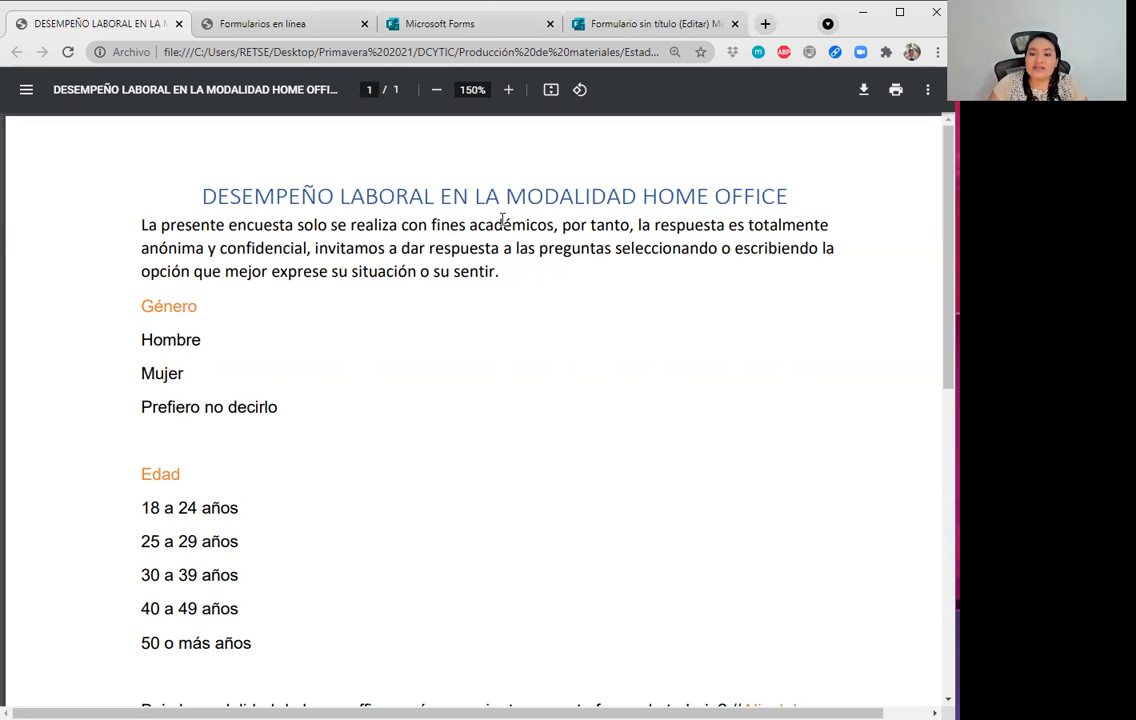
scroll(342, 279, down, 3)
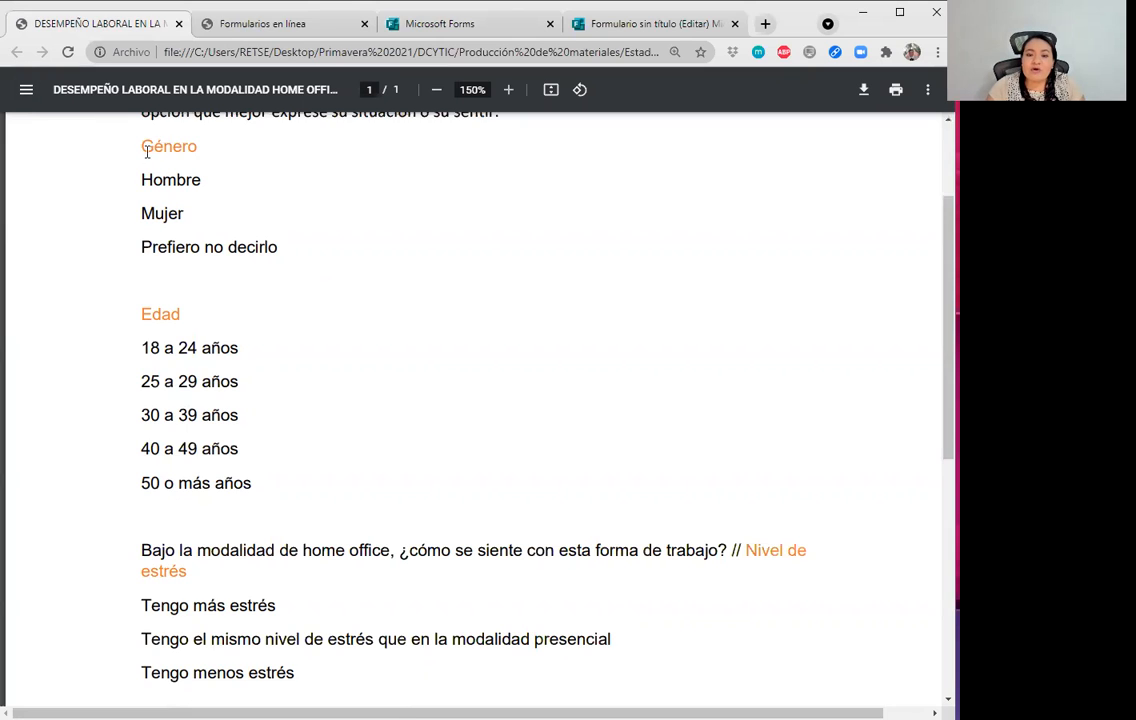
Highlight the Género question with its options and the Edad question's 18 a 24 años option.
drag(138, 147, 220, 148)
drag(164, 180, 280, 236)
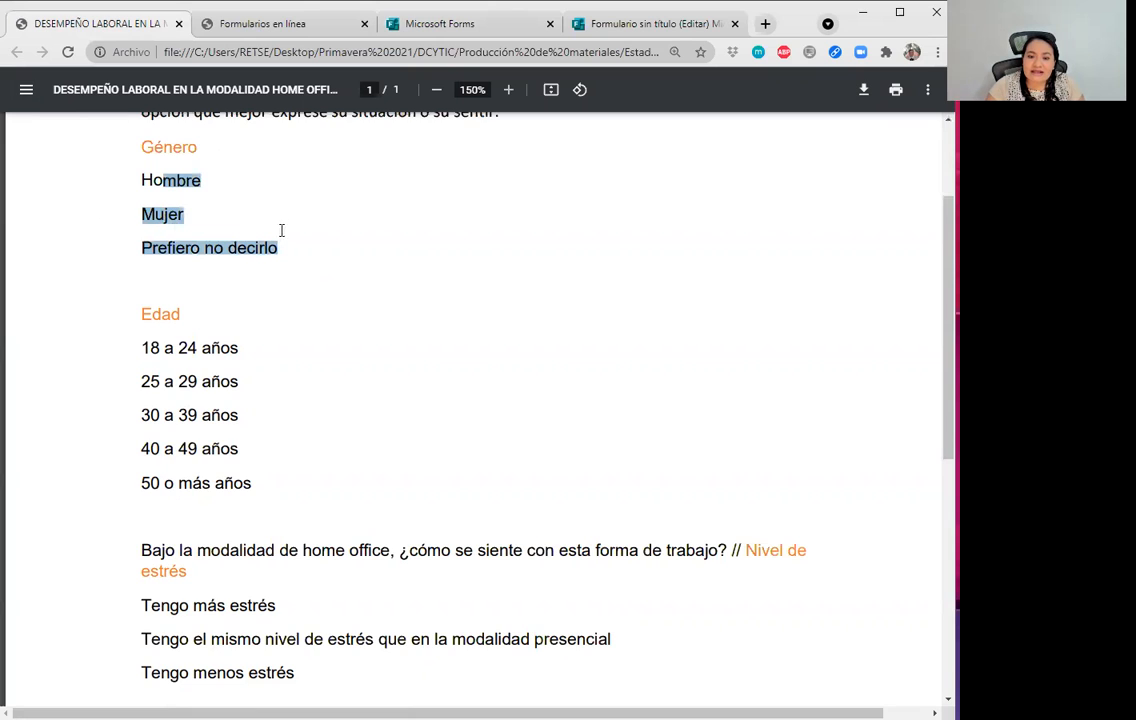
scroll(220, 220, down, 2)
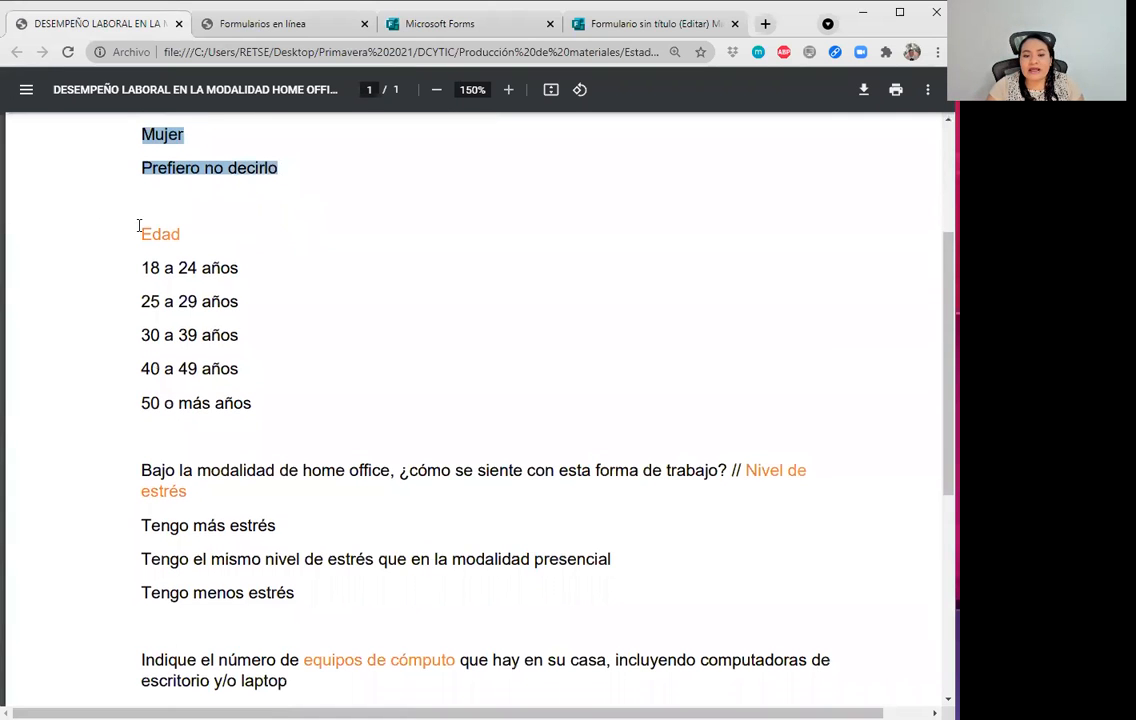
drag(139, 226, 182, 228)
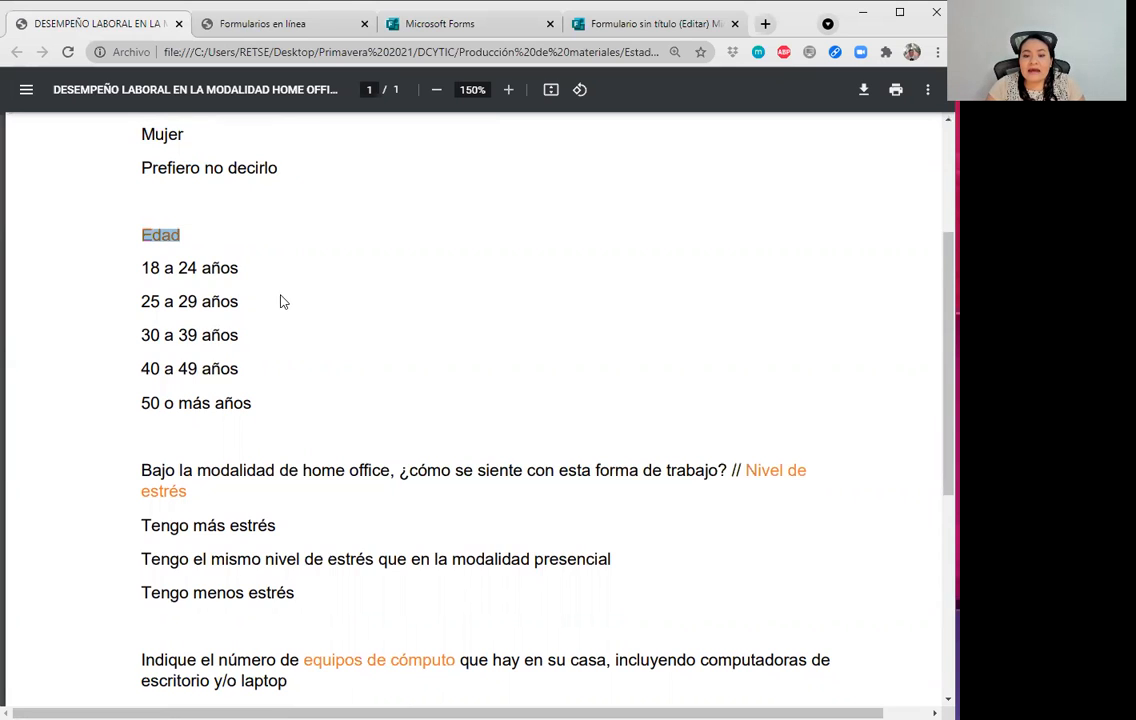
click(242, 288)
drag(142, 266, 258, 273)
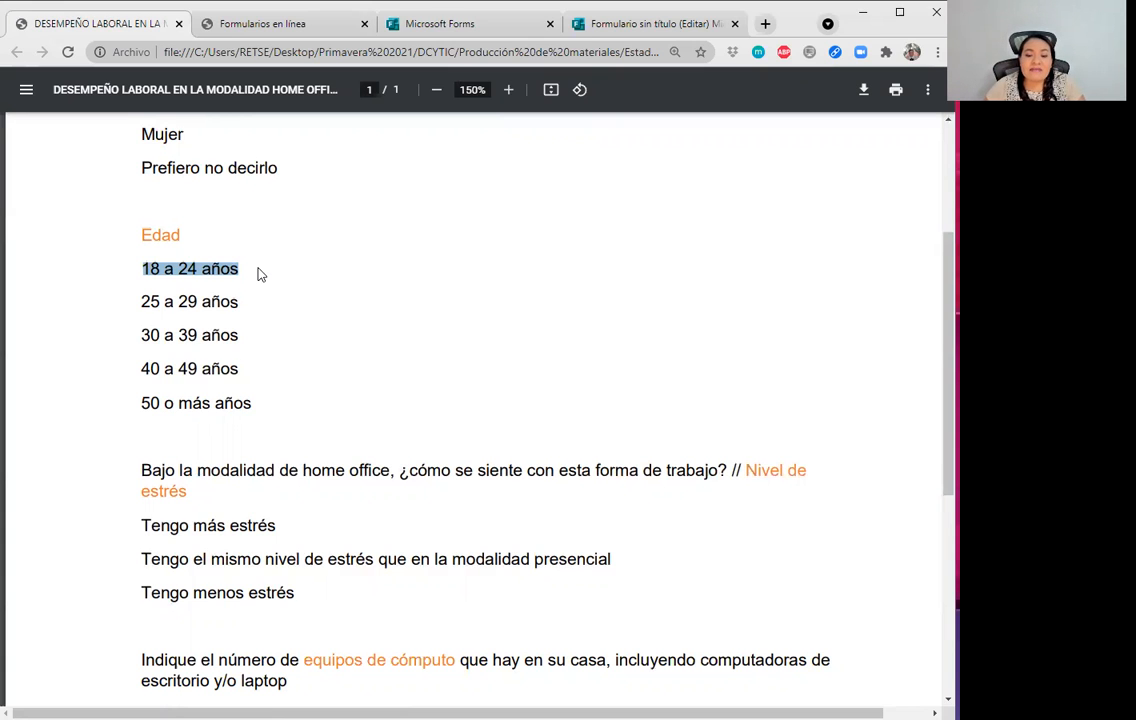
Highlight the stress question's wording and select the survey title for copying.
scroll(274, 319, down, 2)
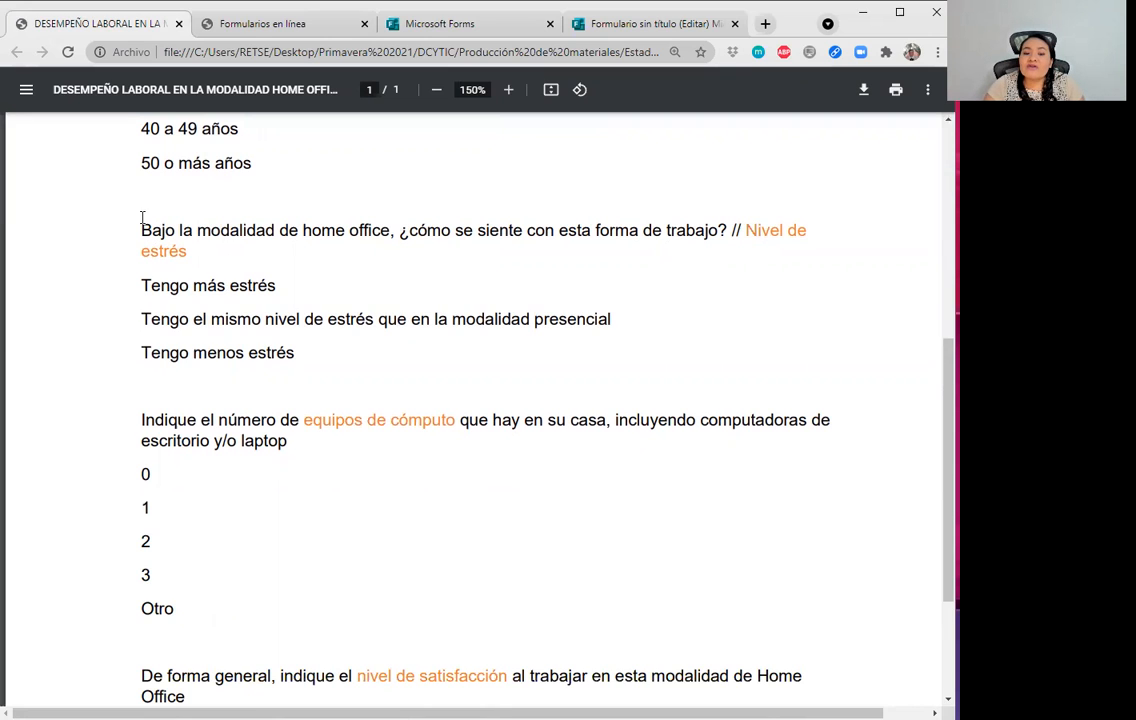
drag(140, 231, 718, 222)
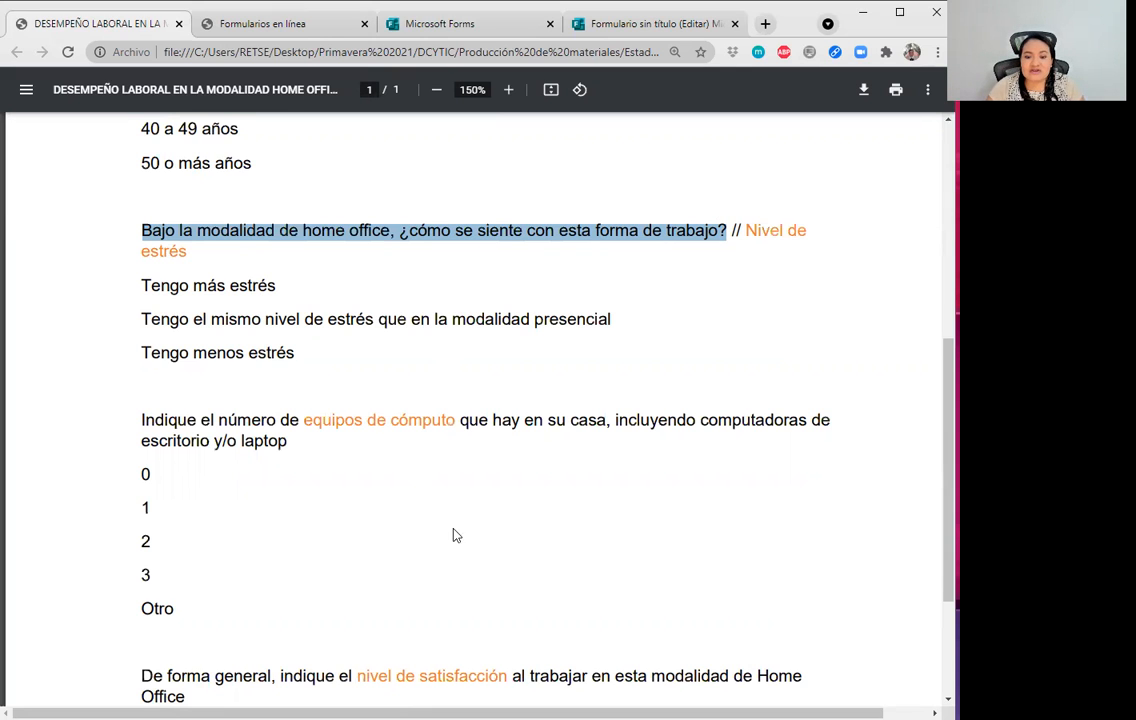
scroll(439, 515, down, 2)
scroll(456, 533, up, 2)
scroll(448, 538, up, 4)
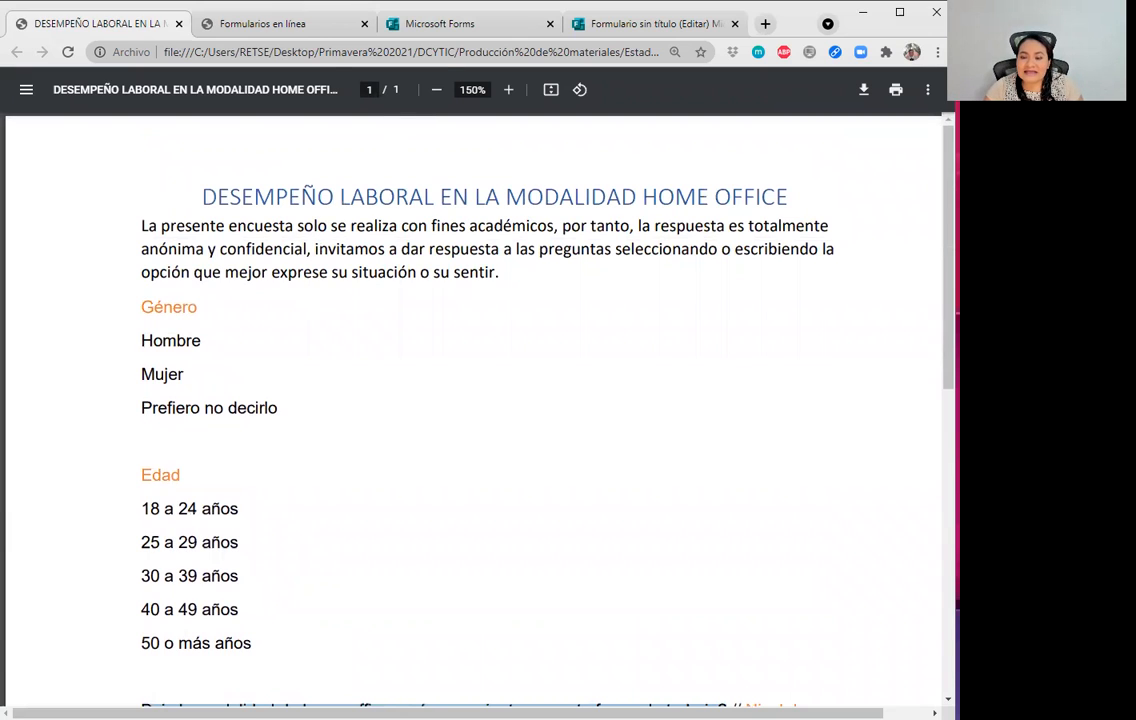
drag(205, 193, 784, 193)
key(ctrl+c)
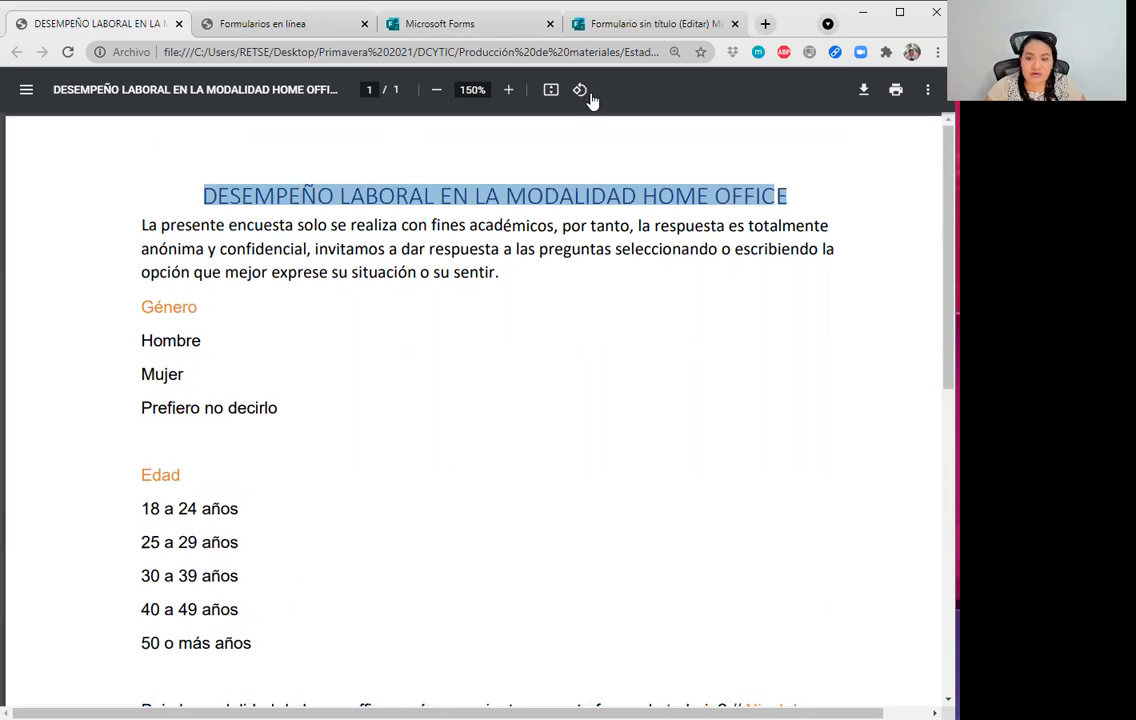
click(440, 23)
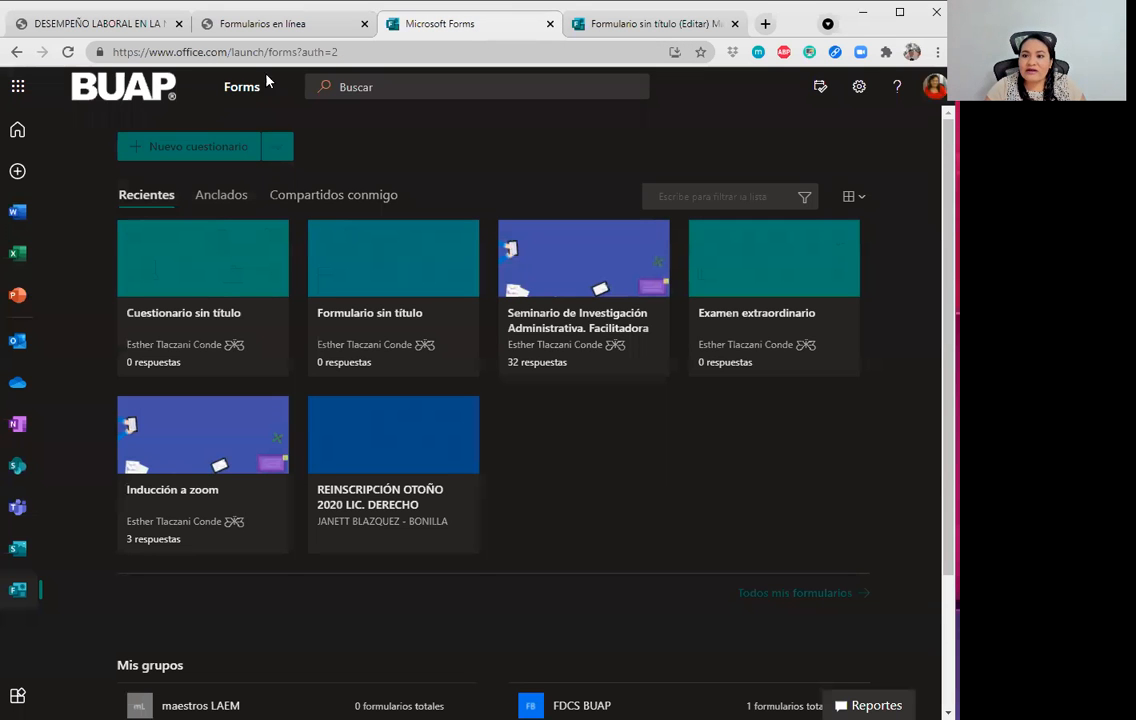
Replace the placeholder form title with 'DESEMPEÑO LABORAL EN LA MODALIDAD HOME OFFICE'.
click(549, 23)
click(369, 248)
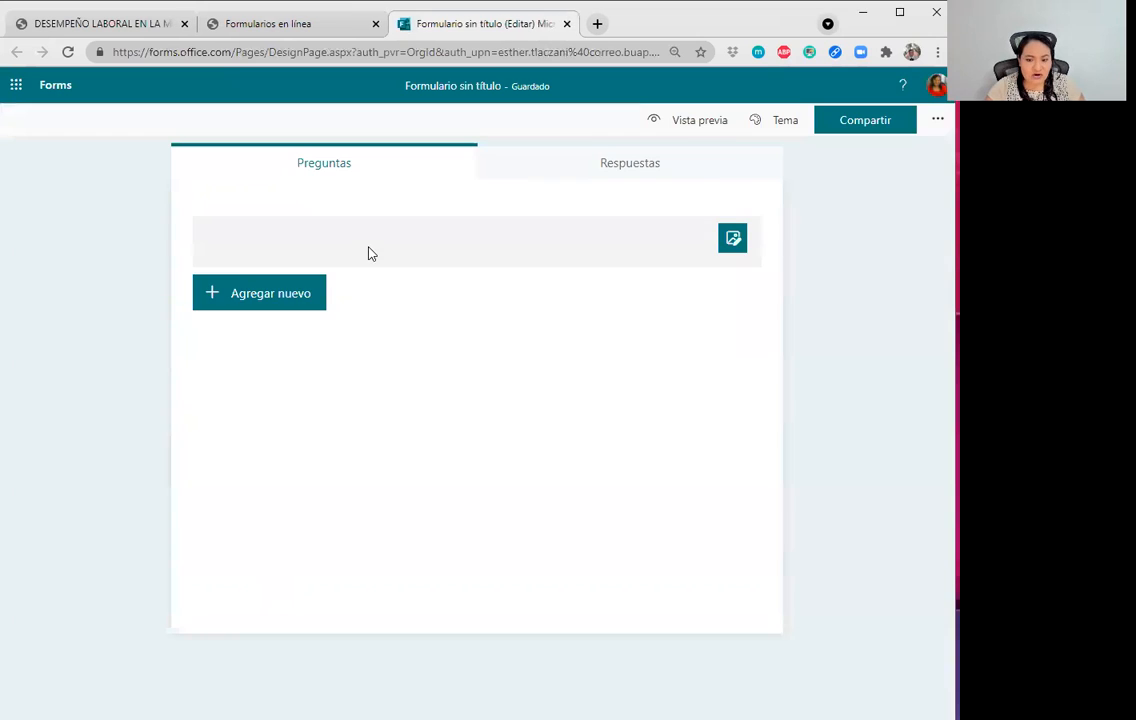
click(369, 248)
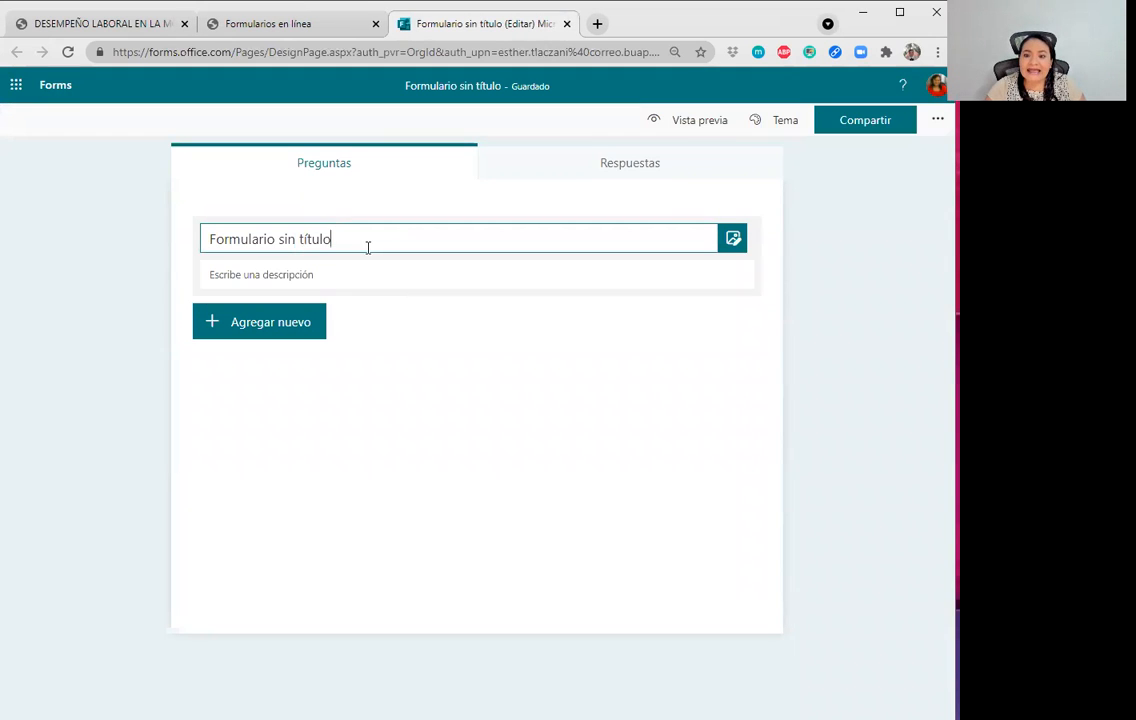
drag(369, 248, 138, 252)
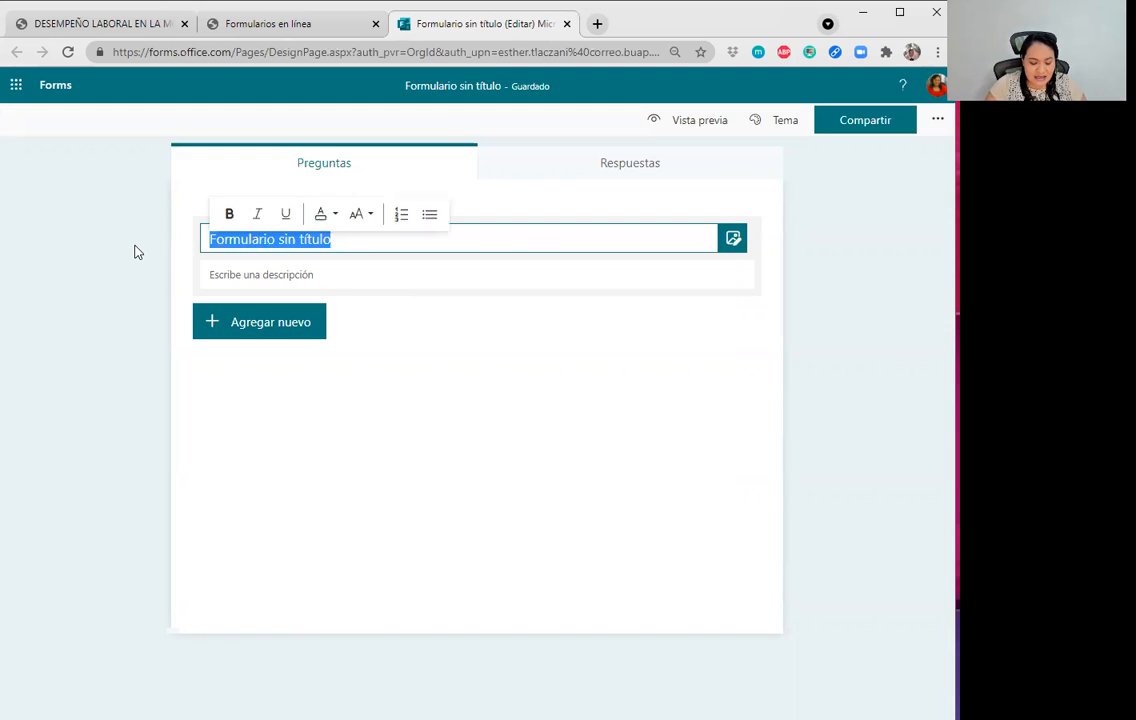
key(BackSpace)
key(ctrl+v)
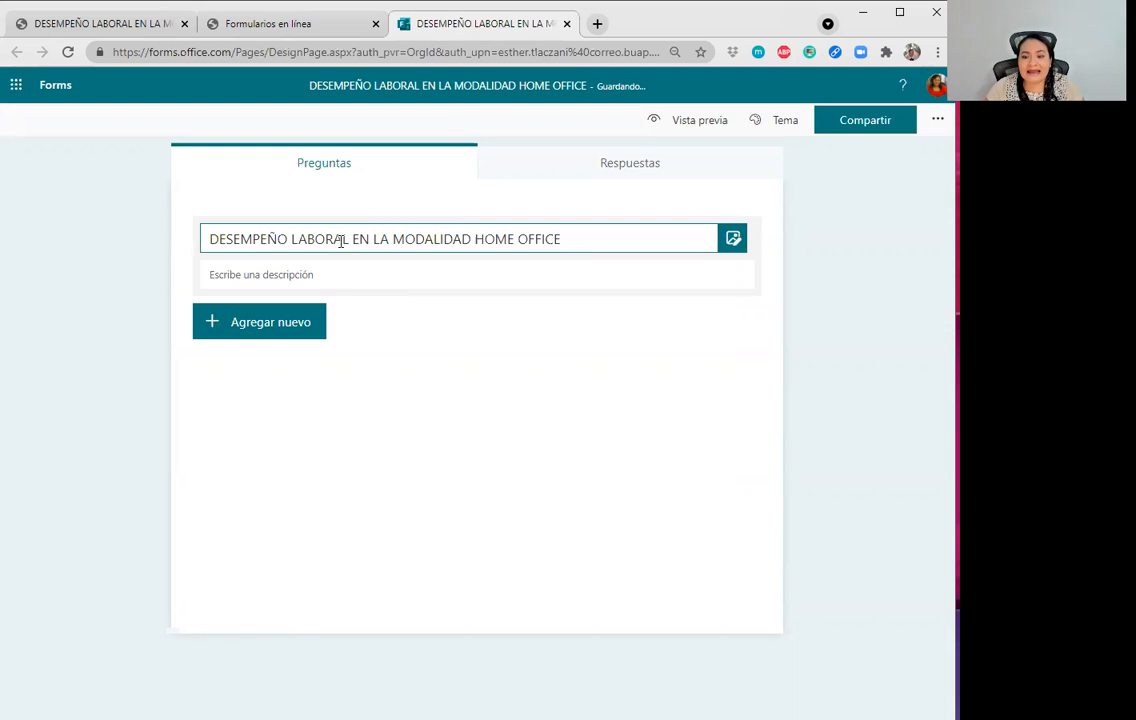
Copy the survey's introductory paragraph from the PDF and paste it as the form description.
click(280, 22)
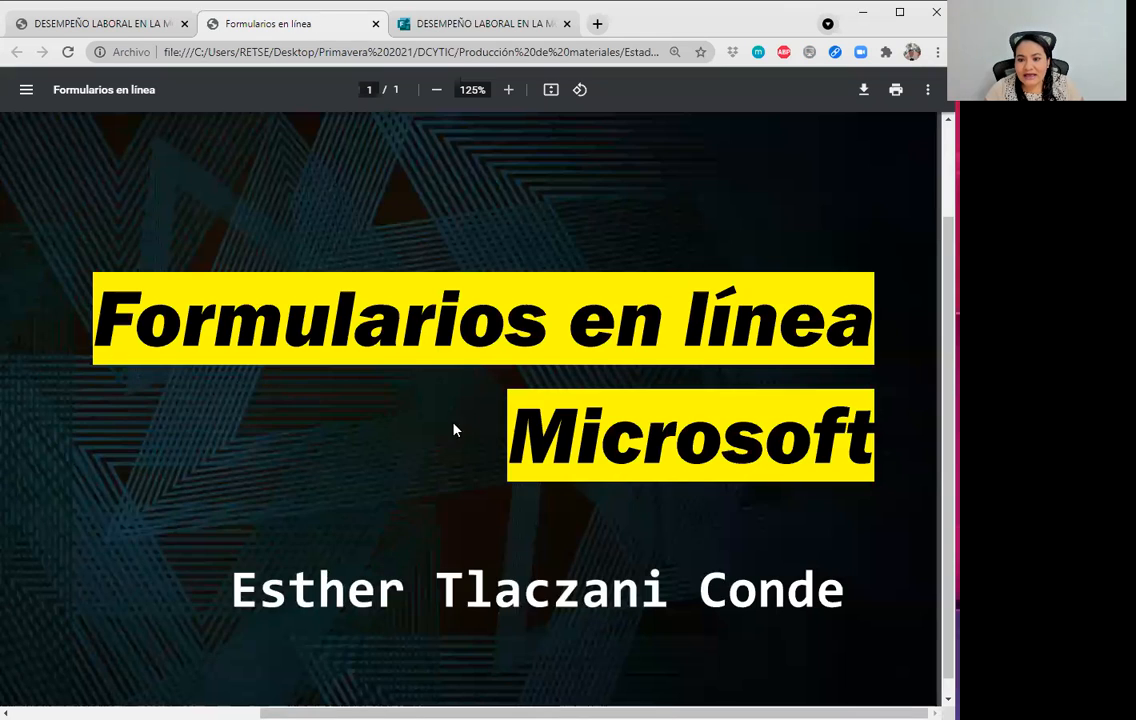
click(67, 25)
drag(74, 28, 261, 43)
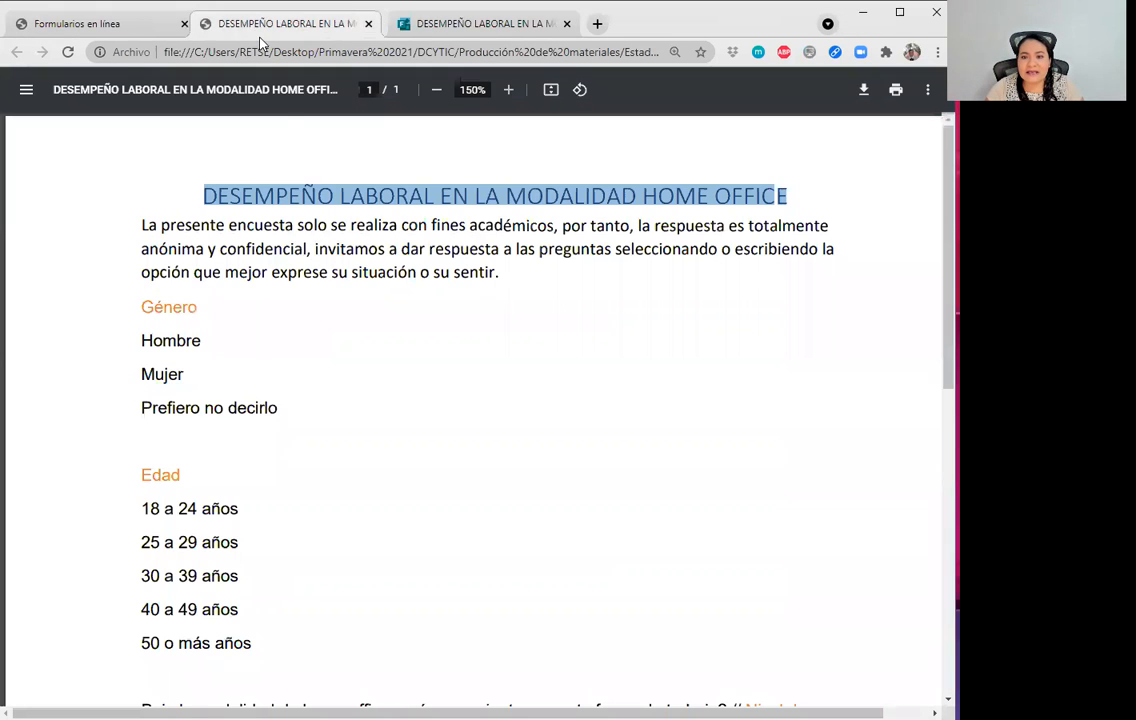
click(314, 248)
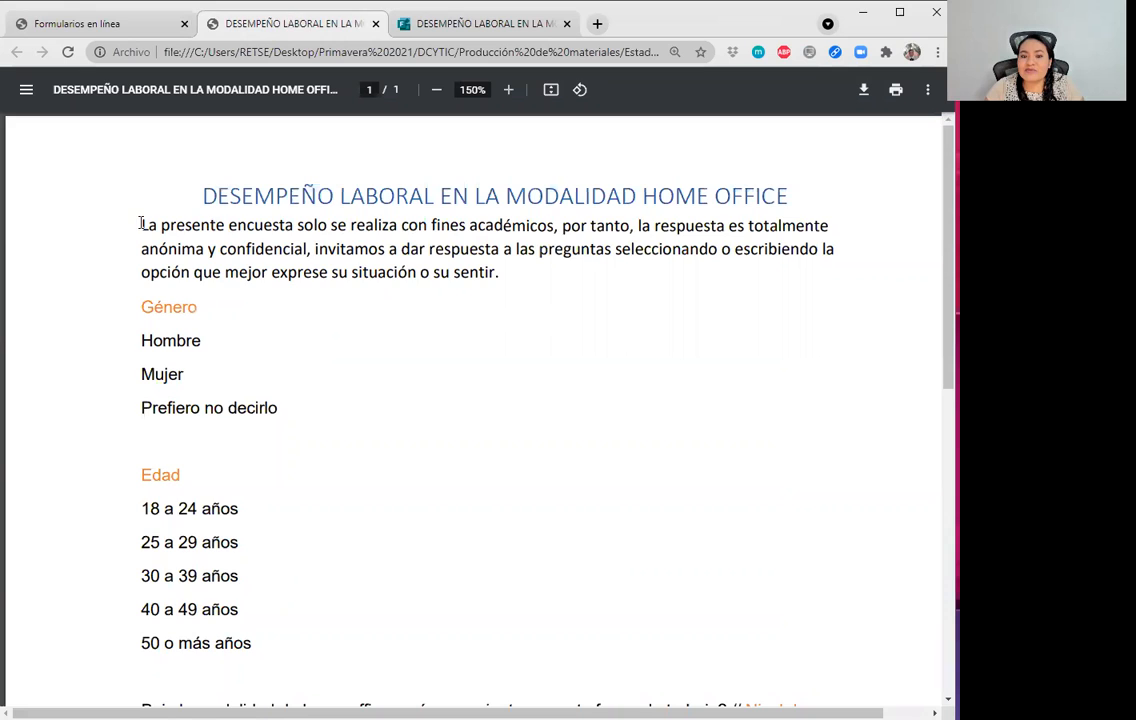
drag(141, 226, 500, 275)
key(ctrl+c)
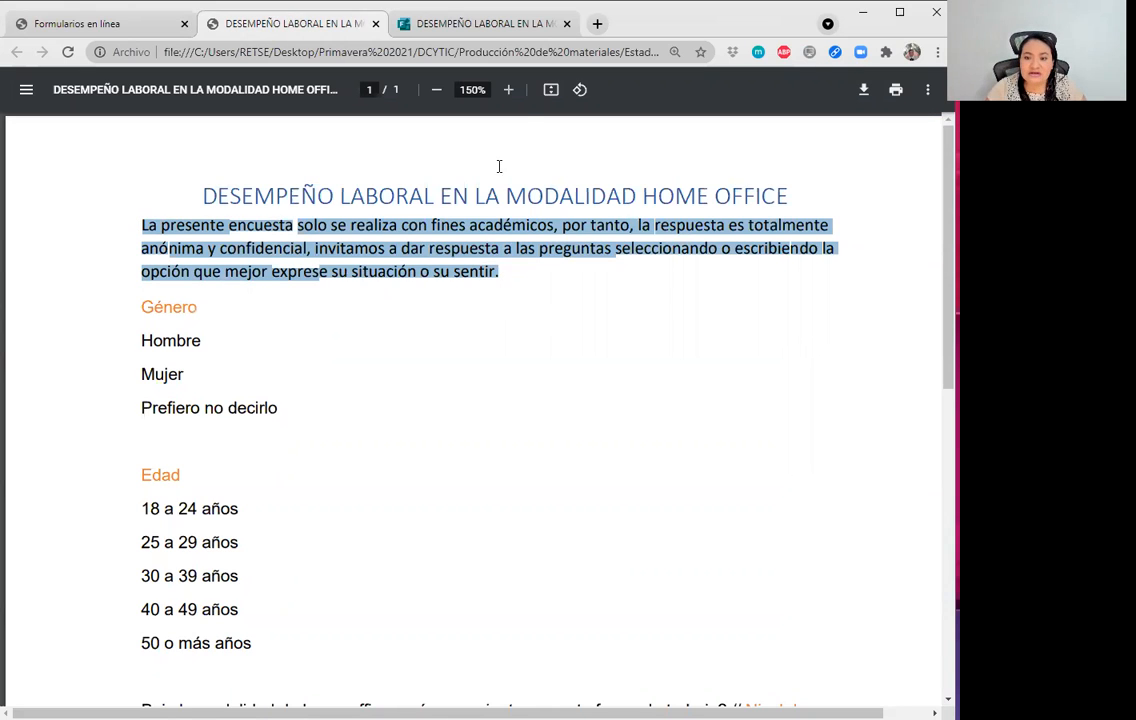
click(474, 25)
click(314, 275)
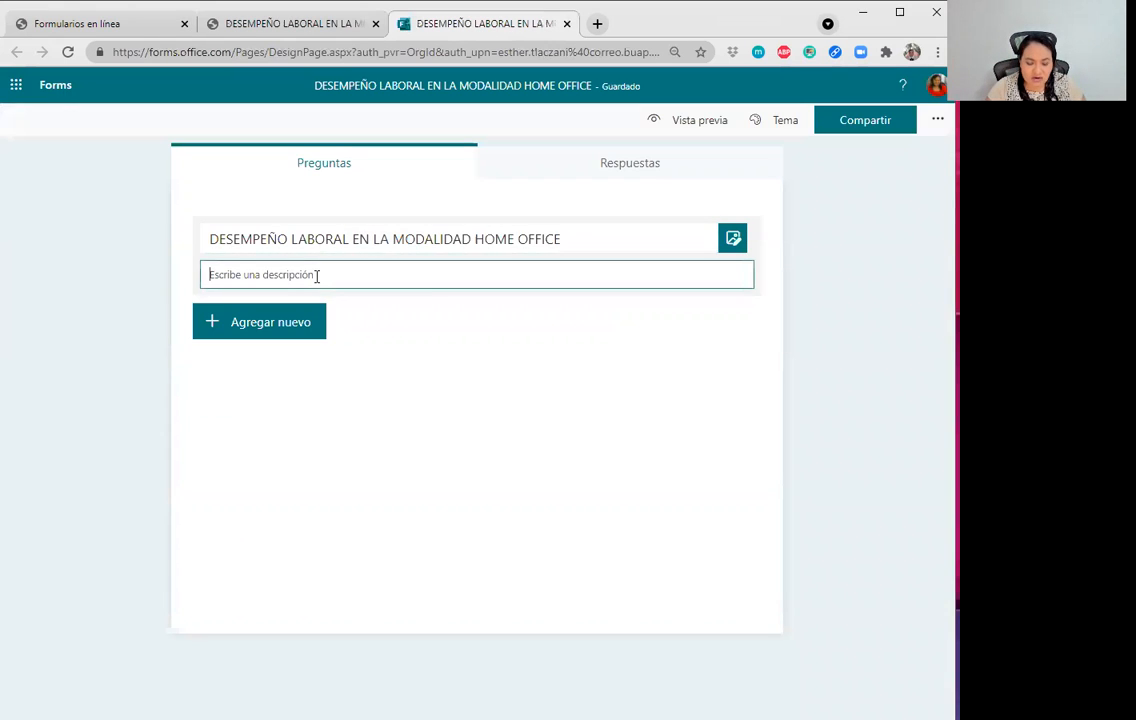
key(ctrl+v)
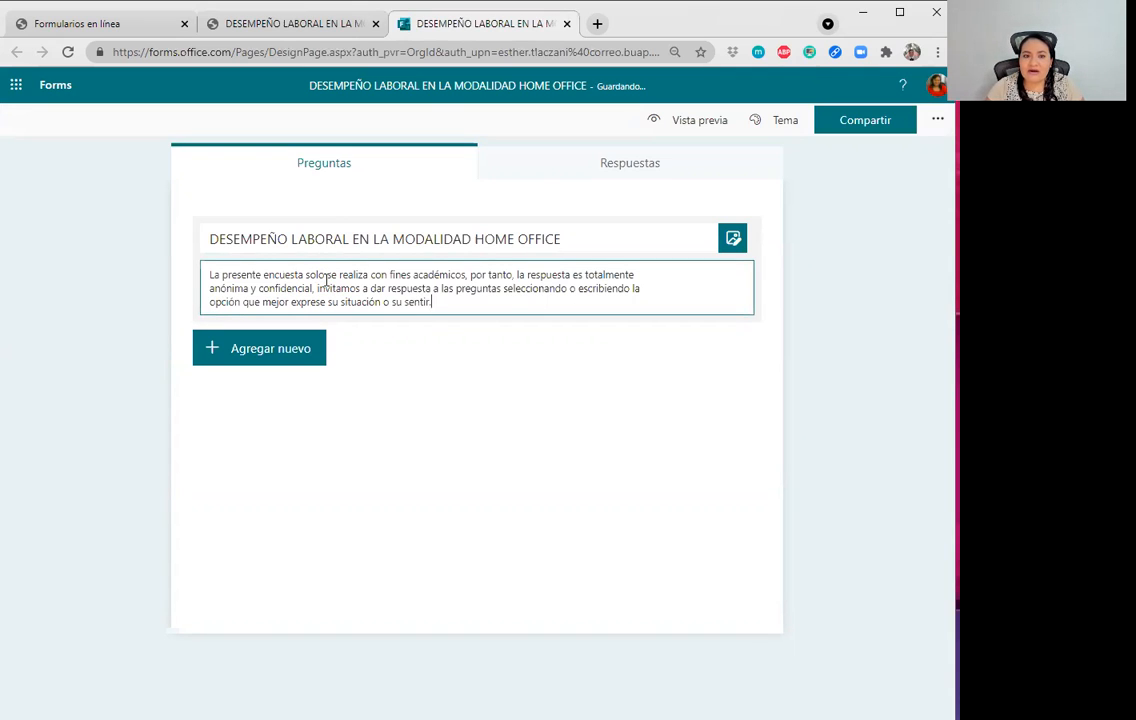
click(401, 489)
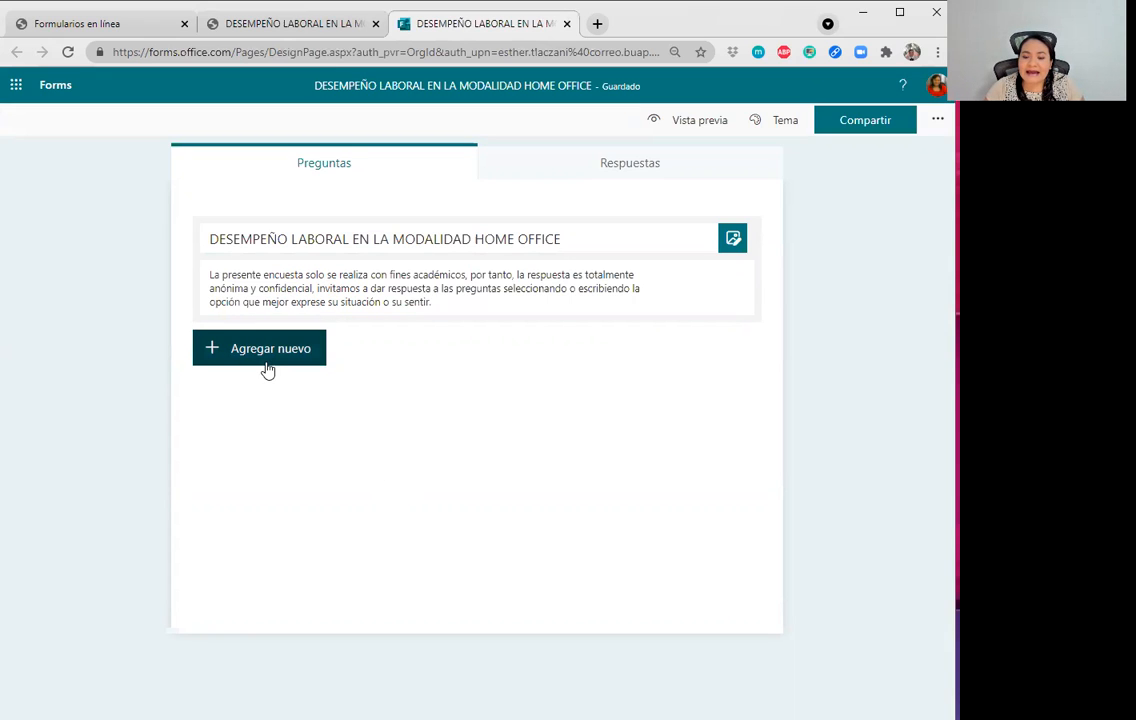
Insert an Opción multiple-choice question below the description.
click(268, 368)
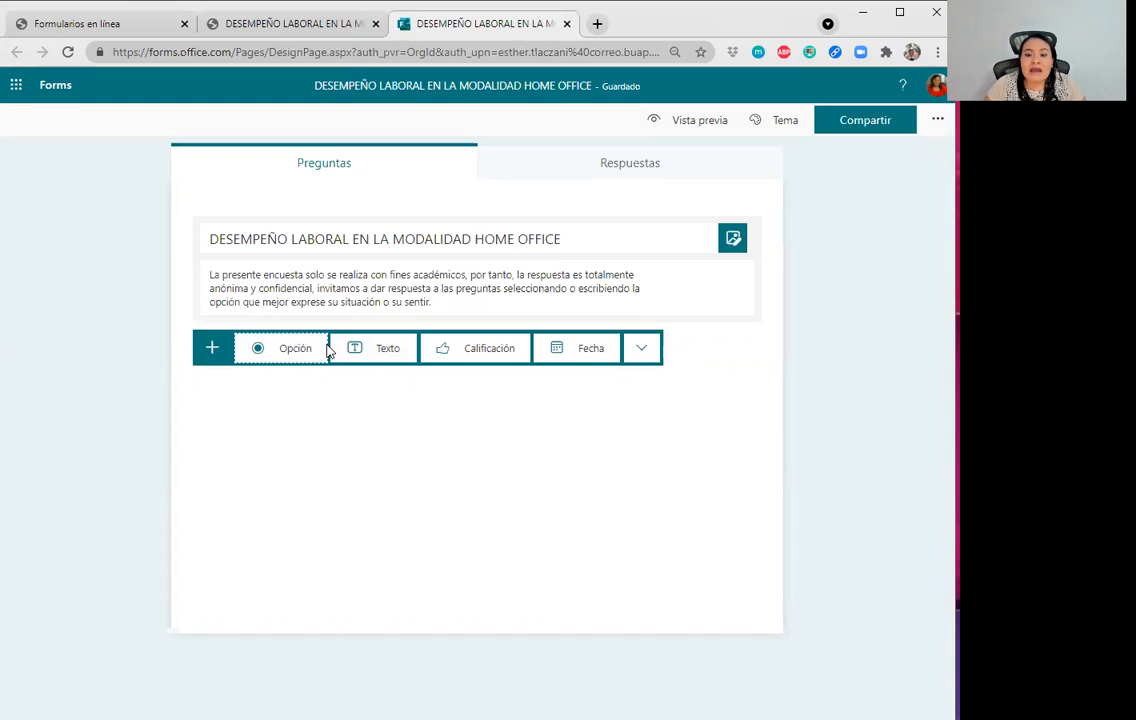
click(312, 352)
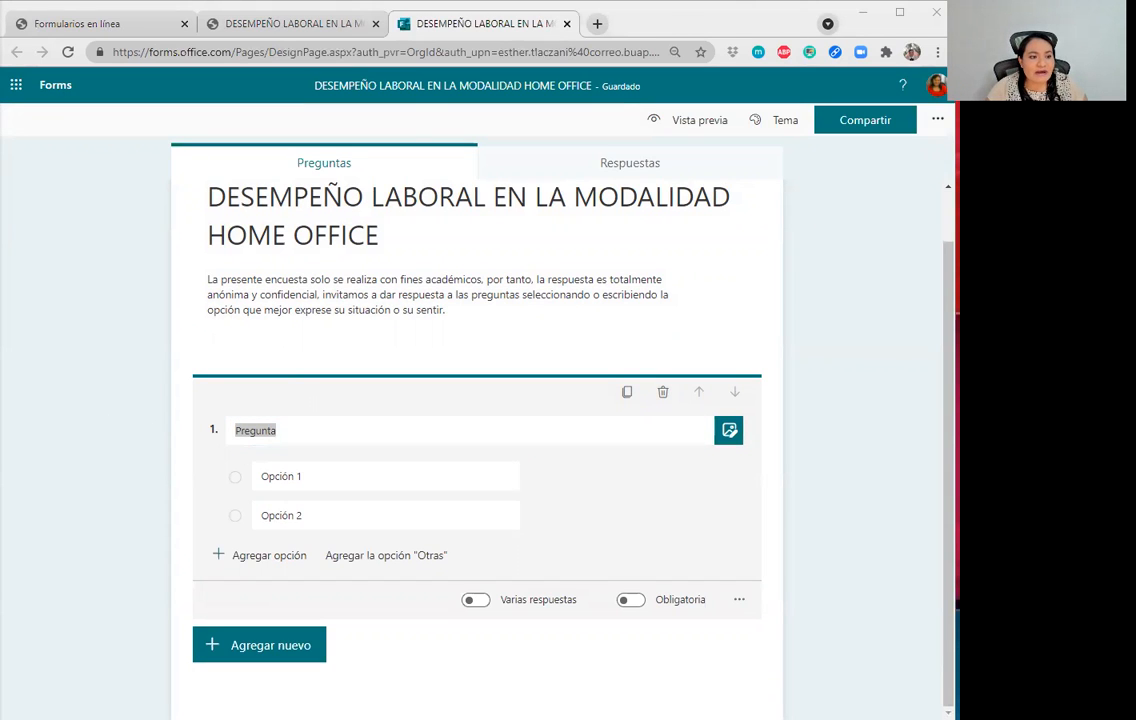
Title question 1 'Género' and rename its first two options to Hombre and Mujer.
drag(303, 431, 145, 422)
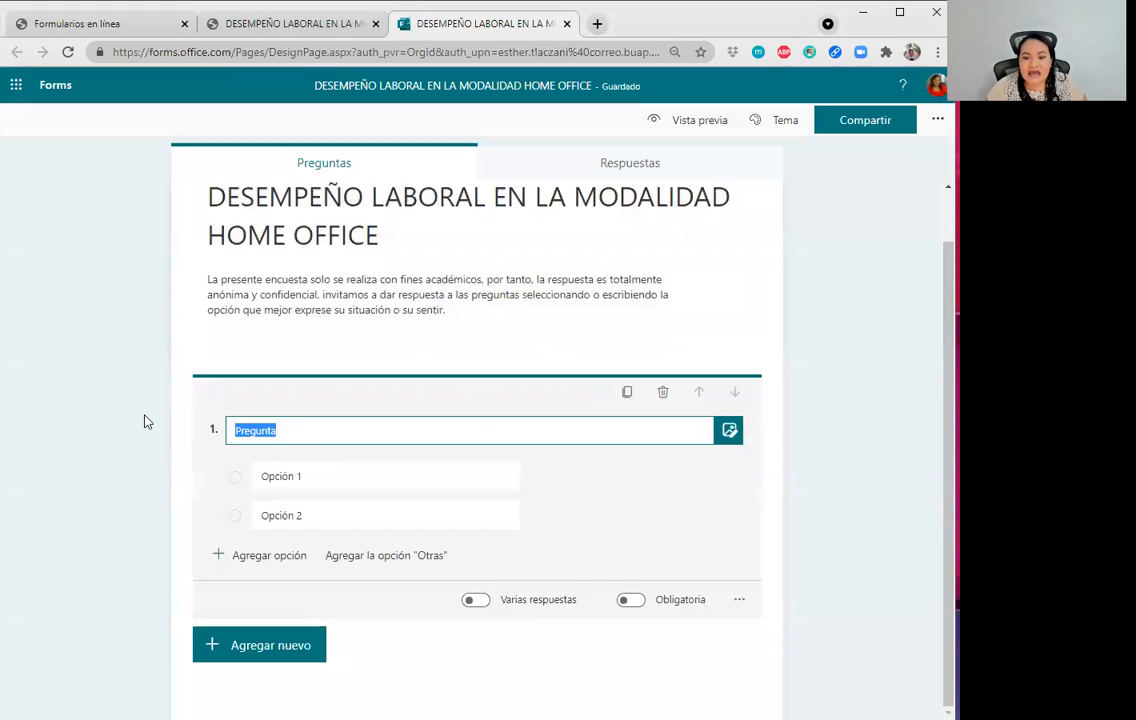
text(Género)
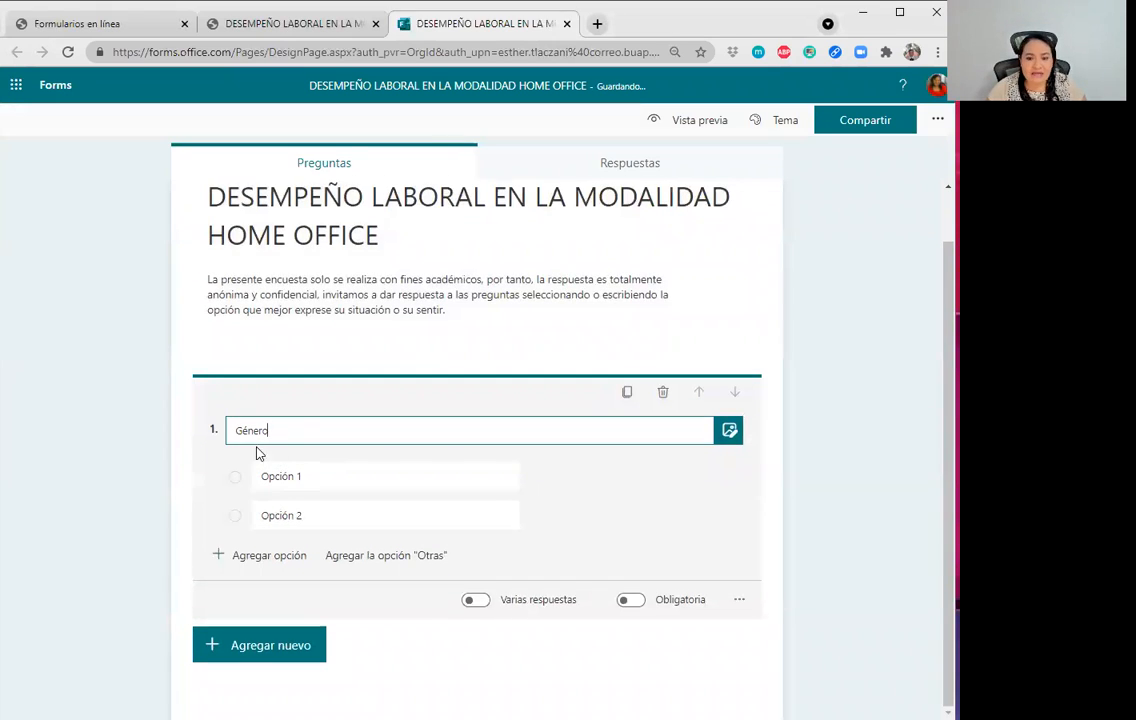
scroll(221, 412, up, 1)
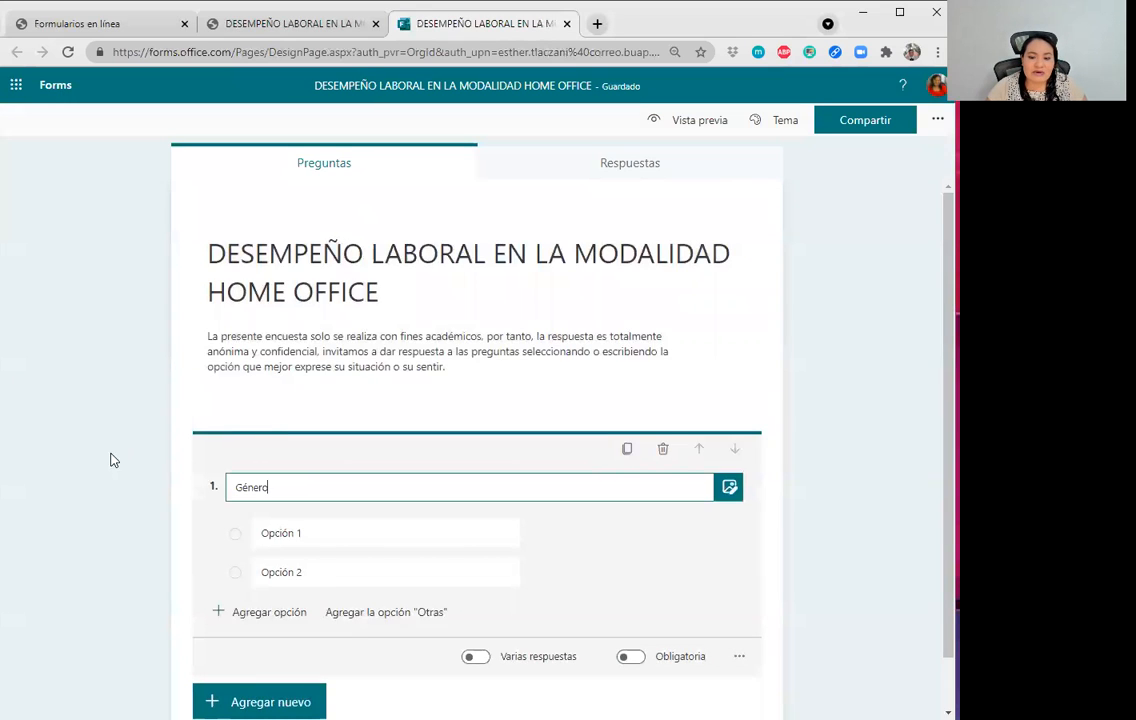
click(399, 541)
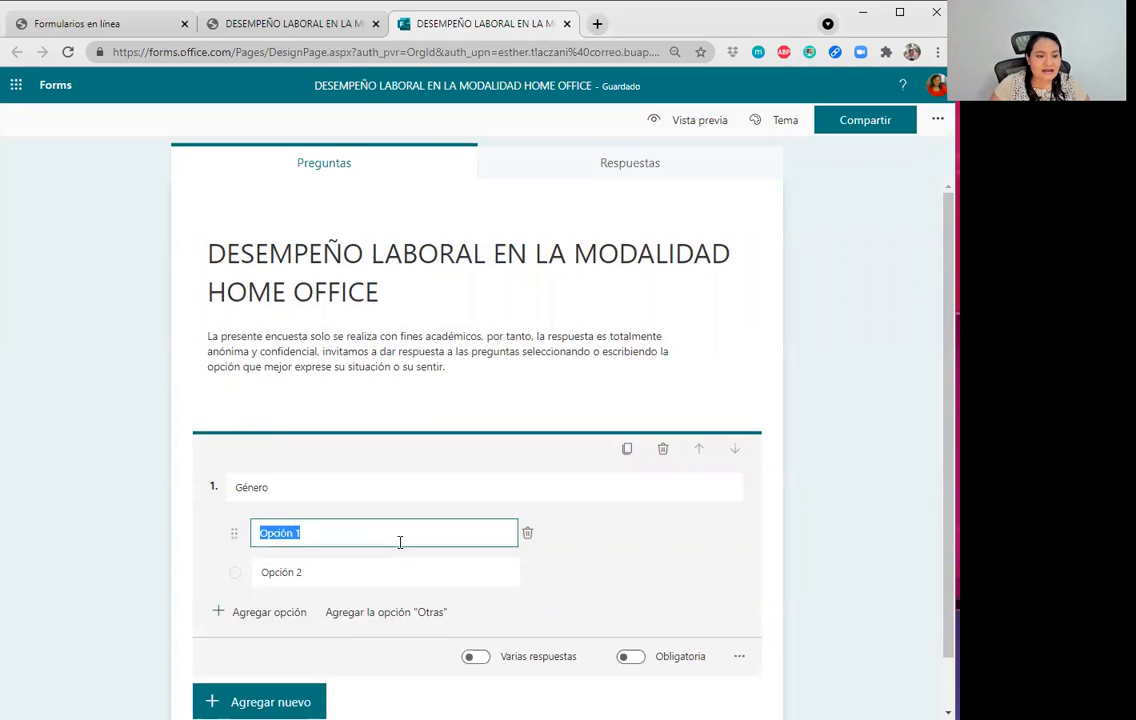
key(BackSpace)
text(Hombre)
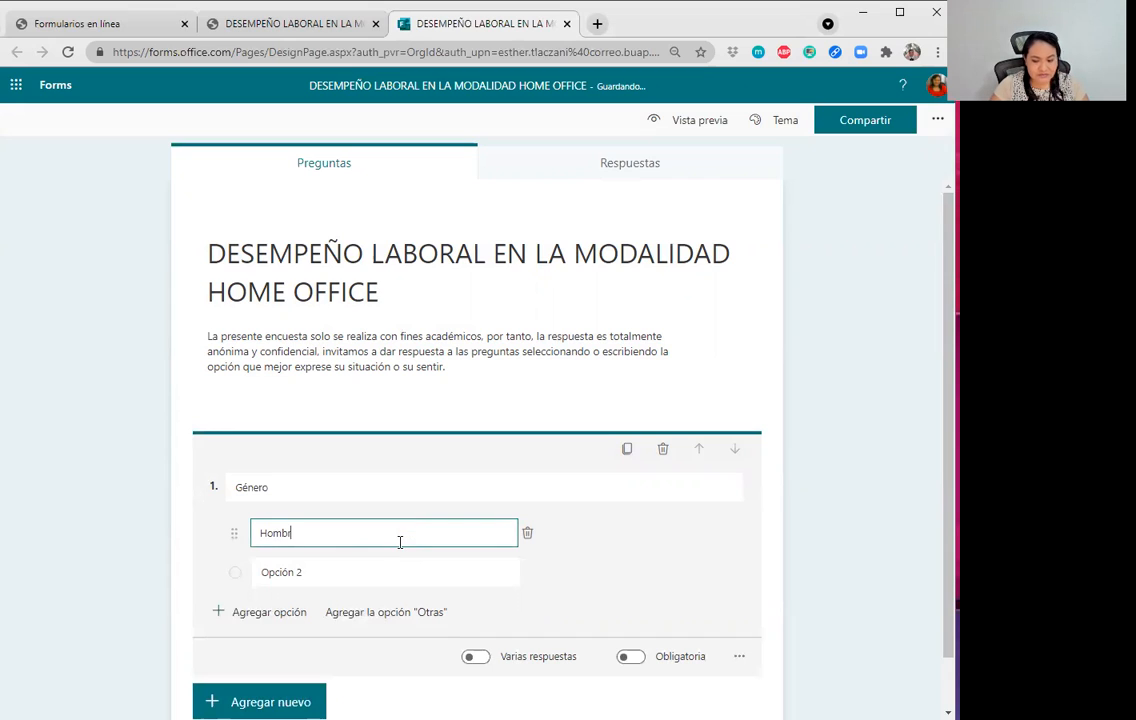
click(385, 572)
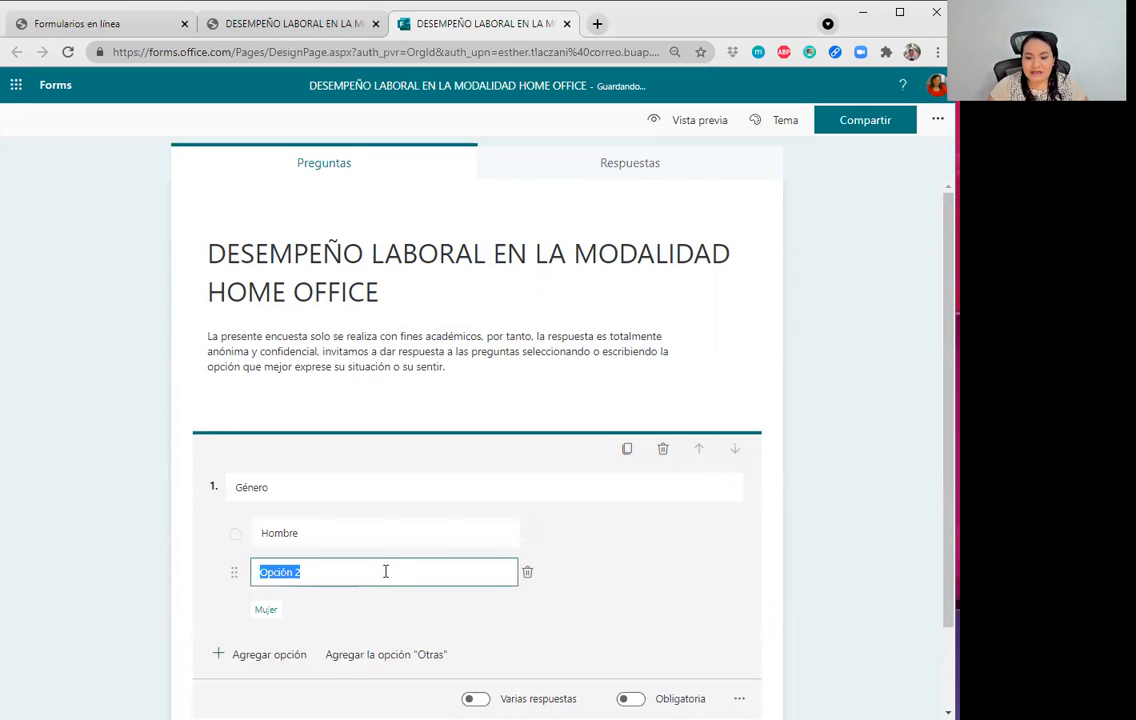
text(Mujer)
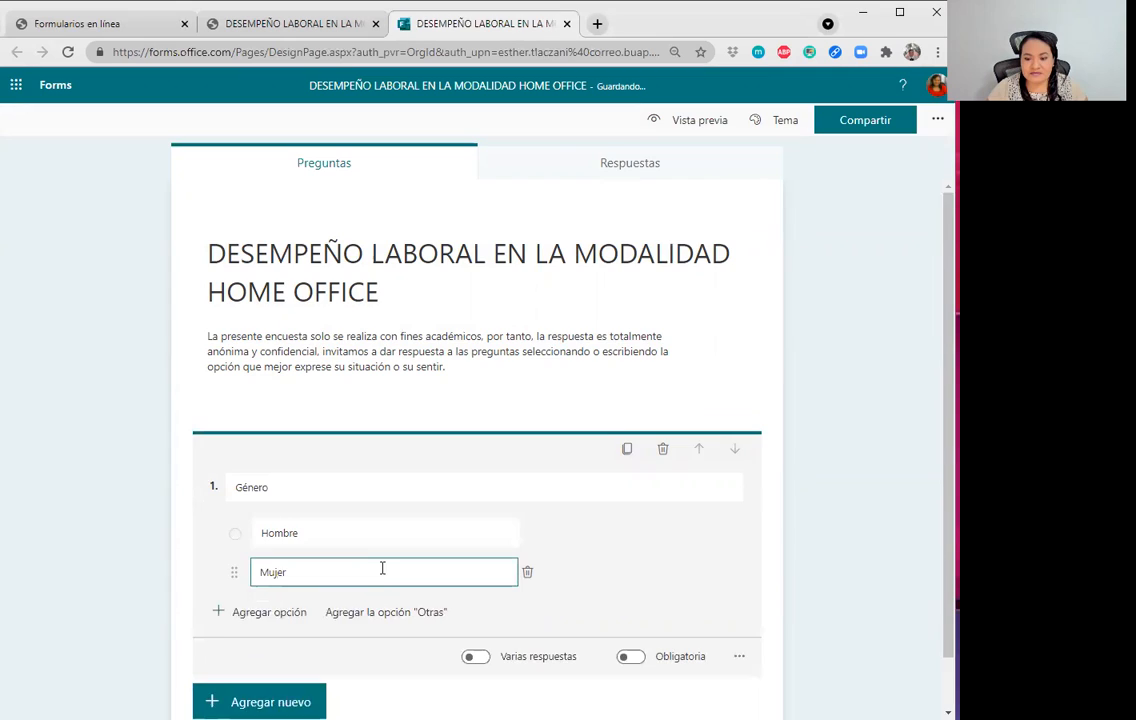
Add a third answer option reading 'Prefiero no decirlo'.
scroll(380, 568, down, 1)
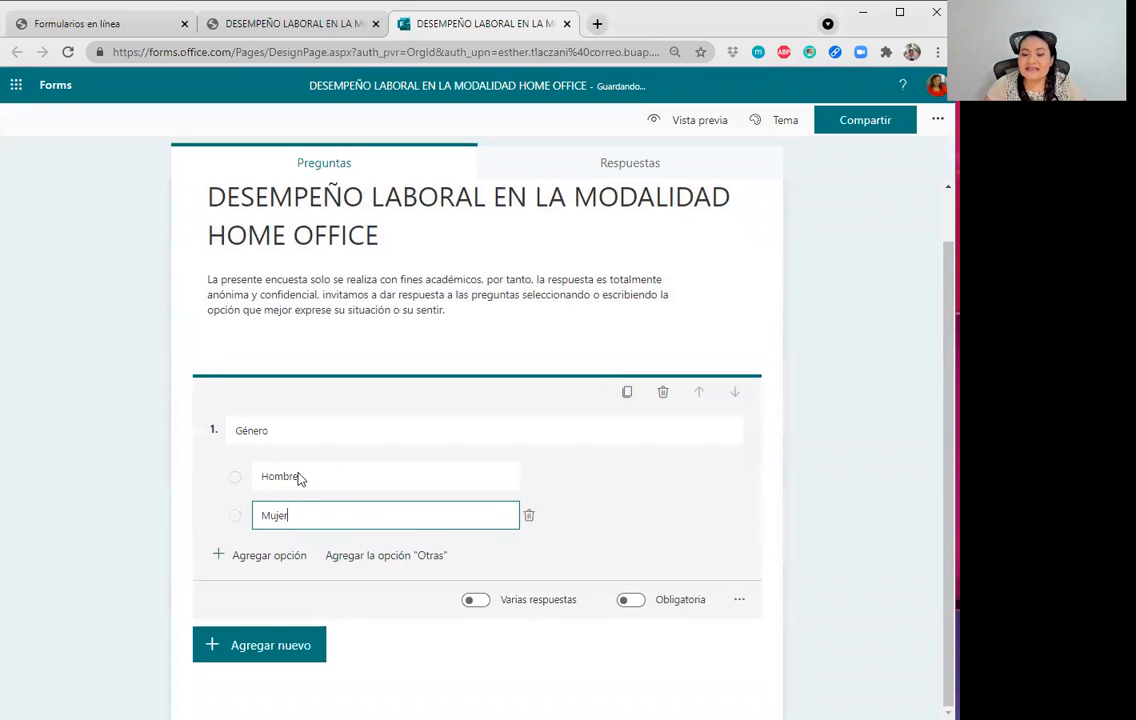
scroll(245, 570, up, 1)
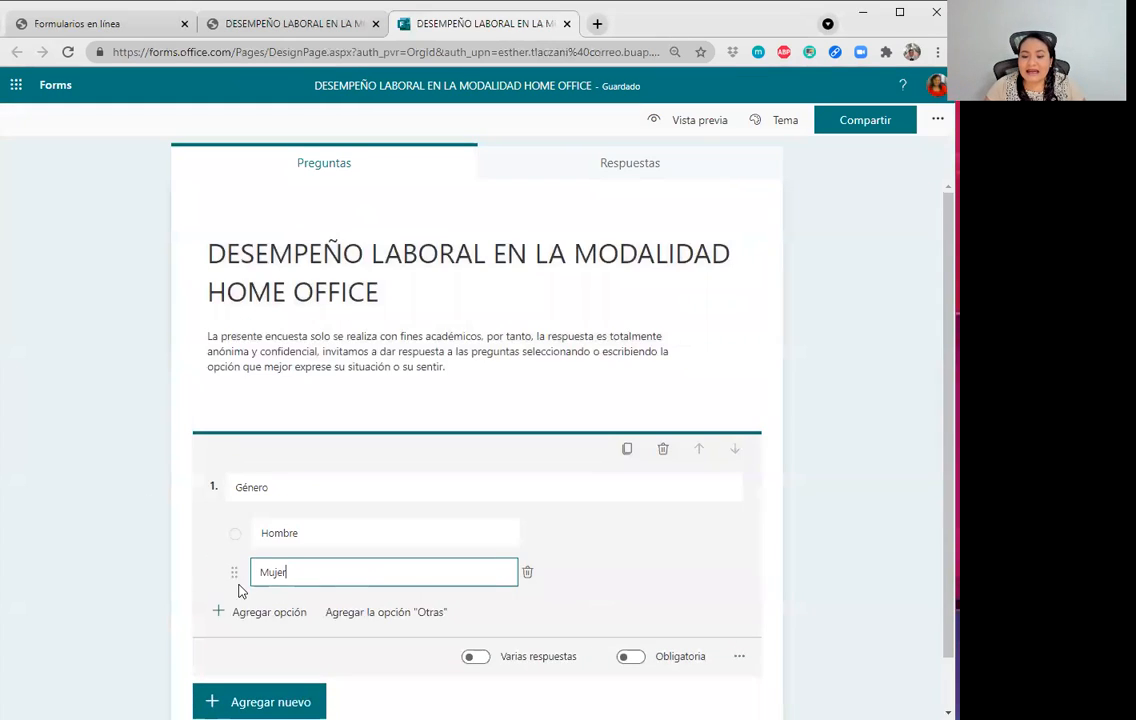
scroll(236, 605, down, 1)
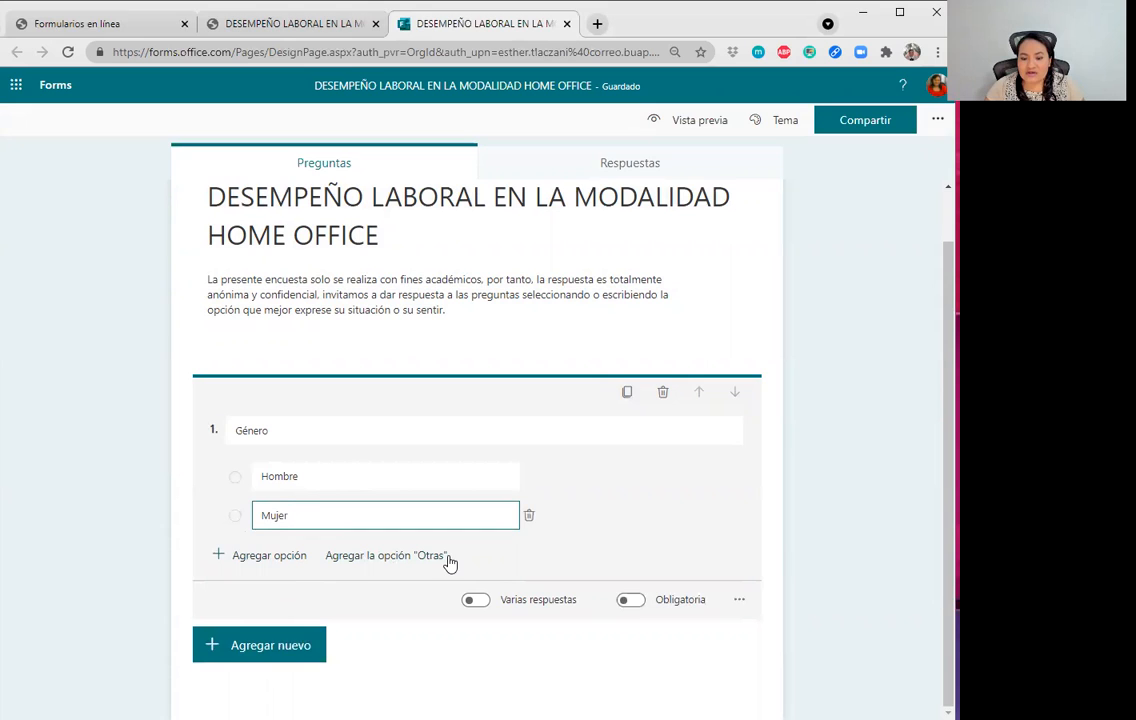
click(226, 562)
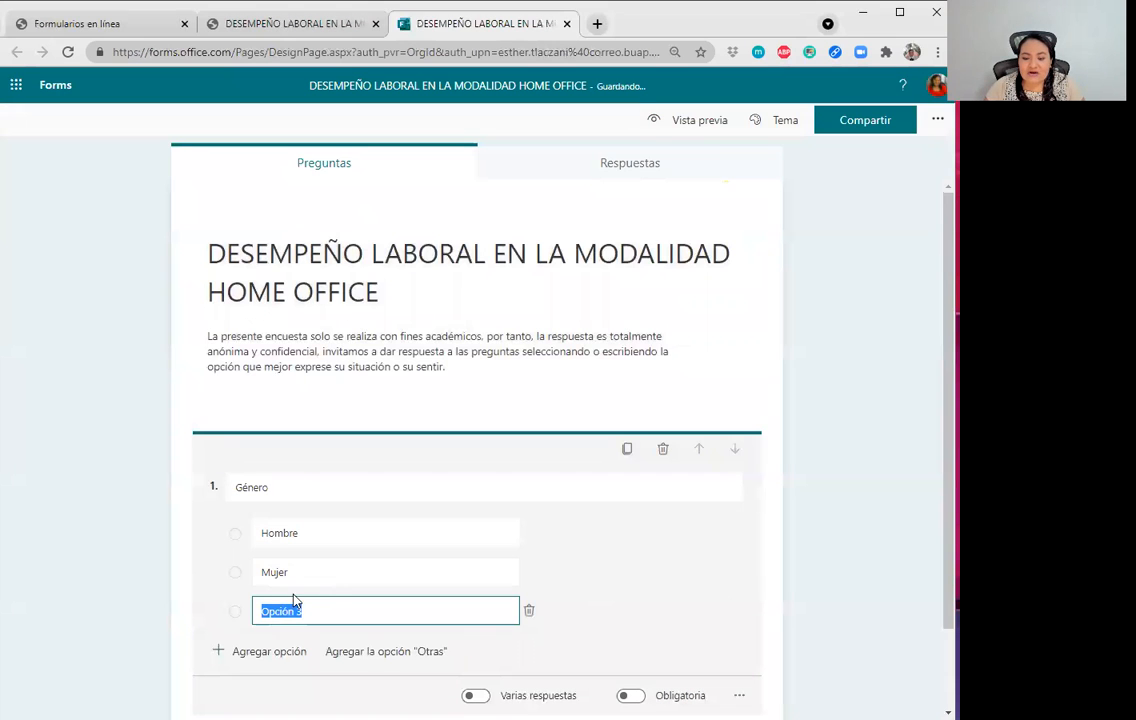
key(BackSpace)
text(Pr)
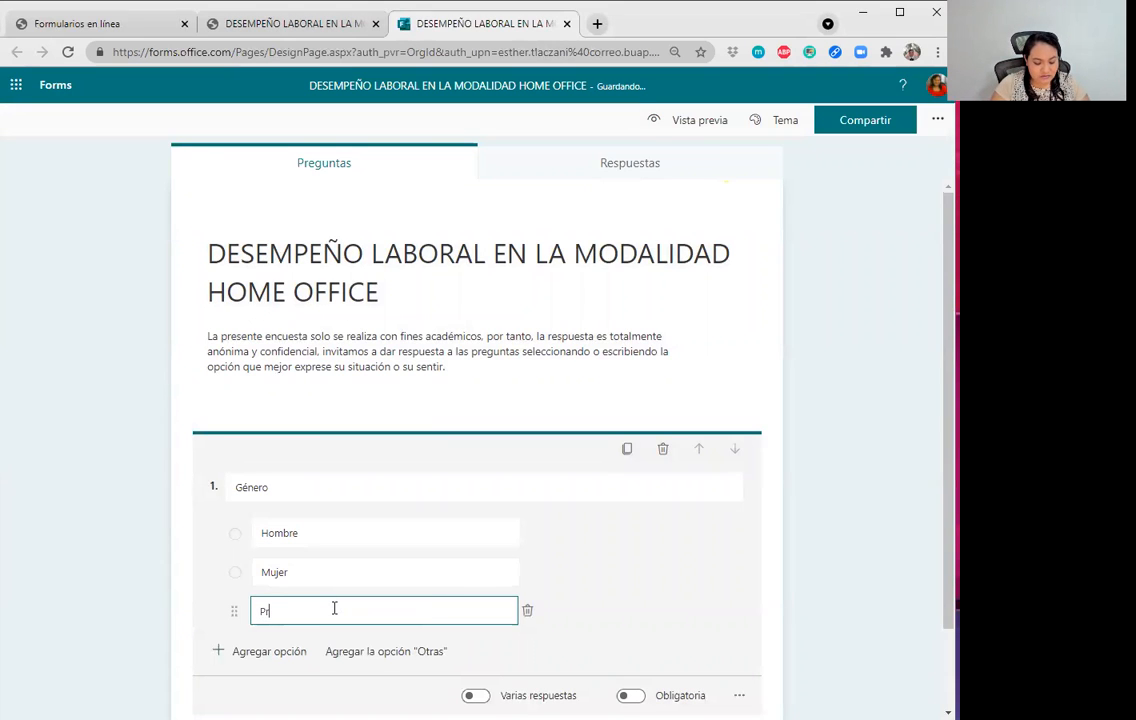
text(efiero no decirlo)
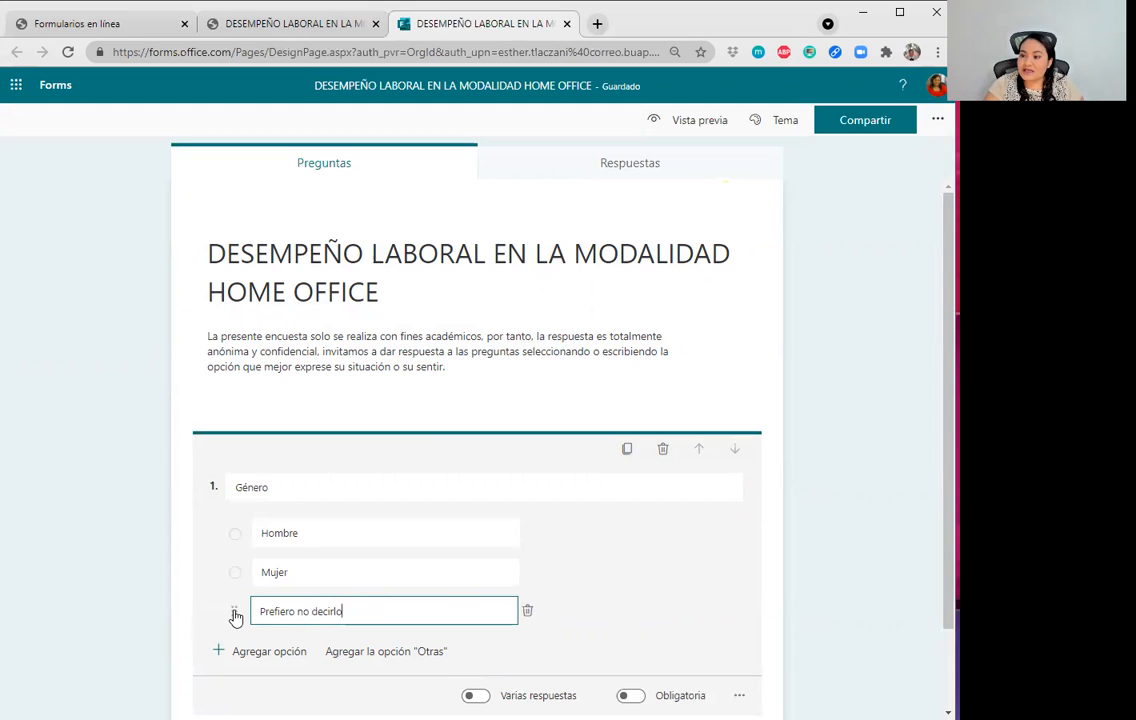
Drag the Género options to reorder and restore them, then show the image/video insert panel.
drag(236, 624, 232, 547)
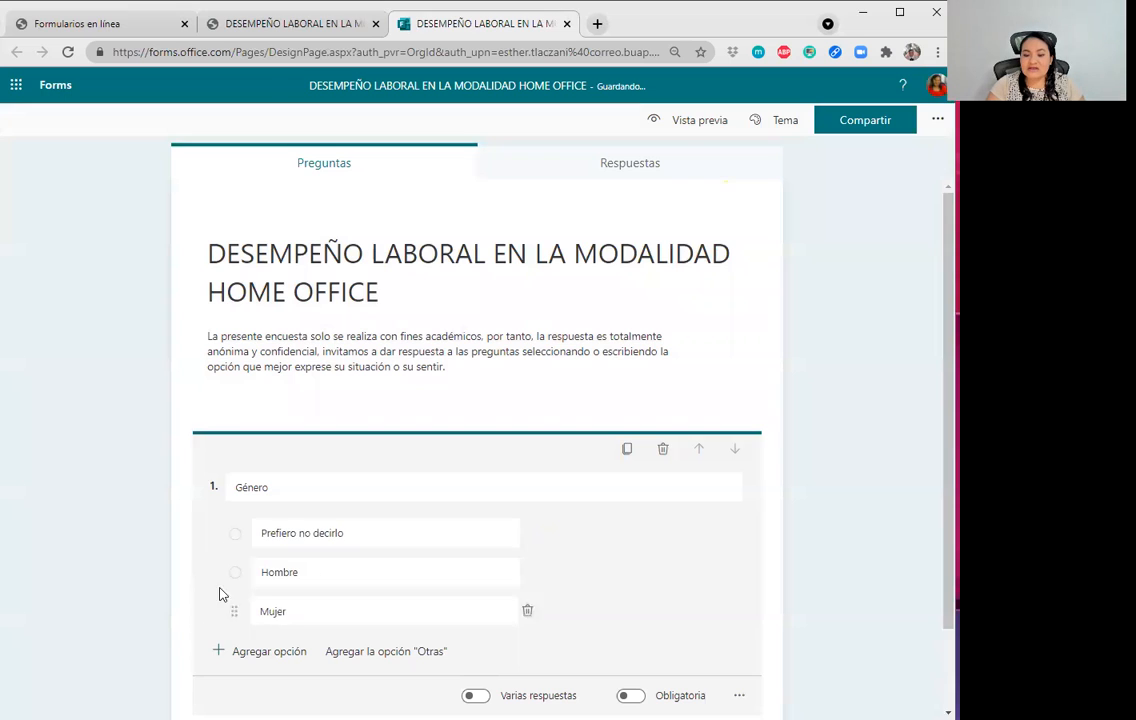
drag(232, 625, 234, 545)
drag(233, 613, 232, 535)
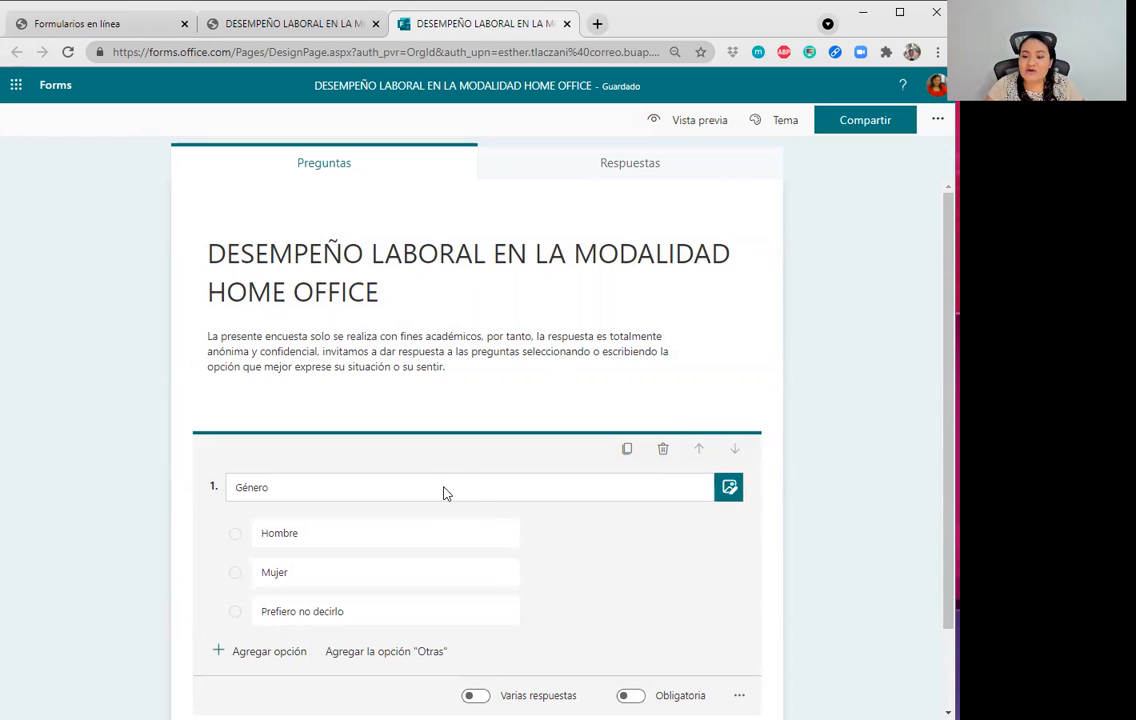
click(729, 488)
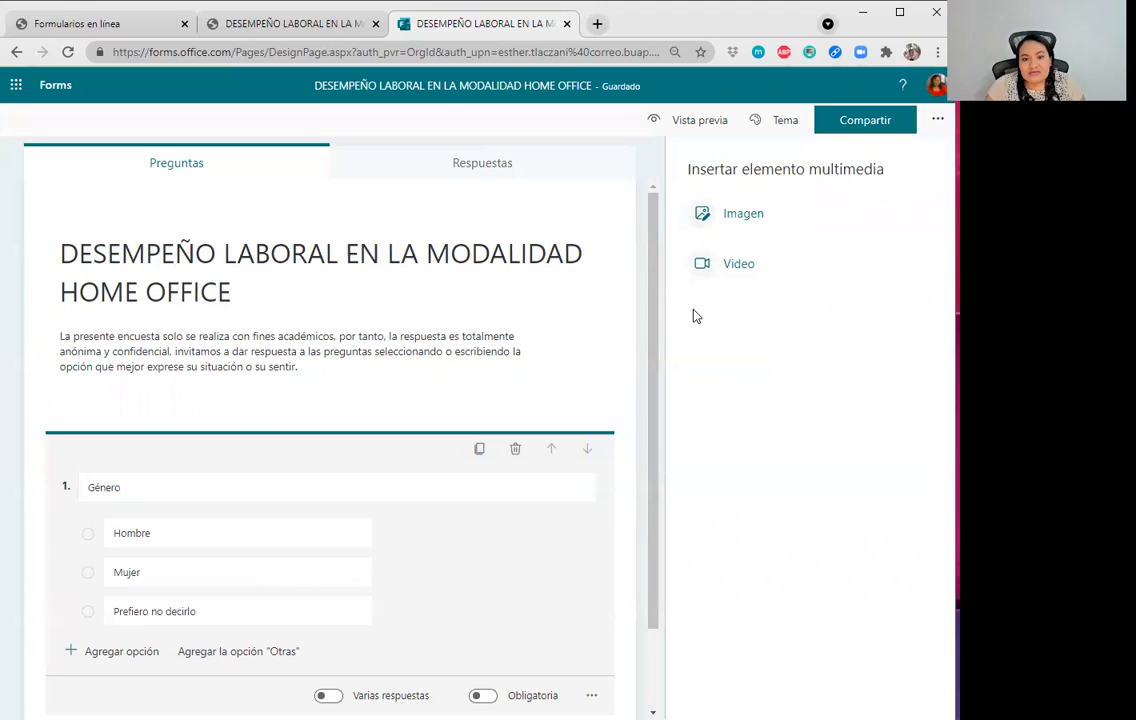
Dismiss the insert-media panel without adding any image or video.
click(474, 514)
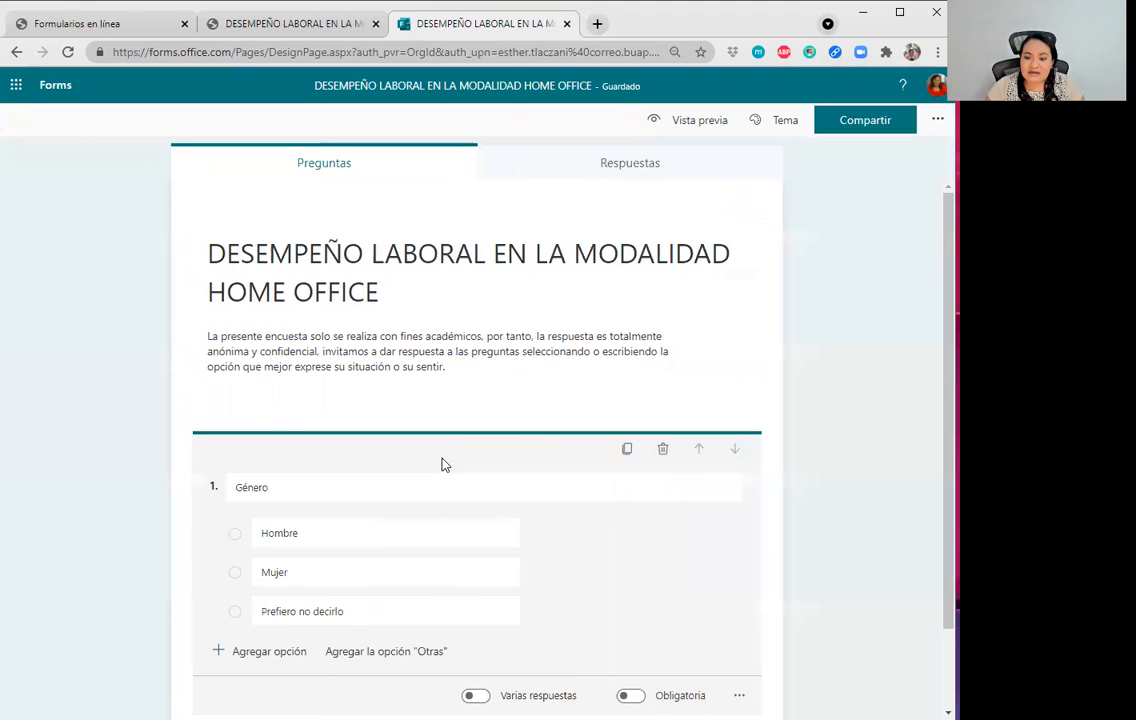
scroll(545, 466, down, 1)
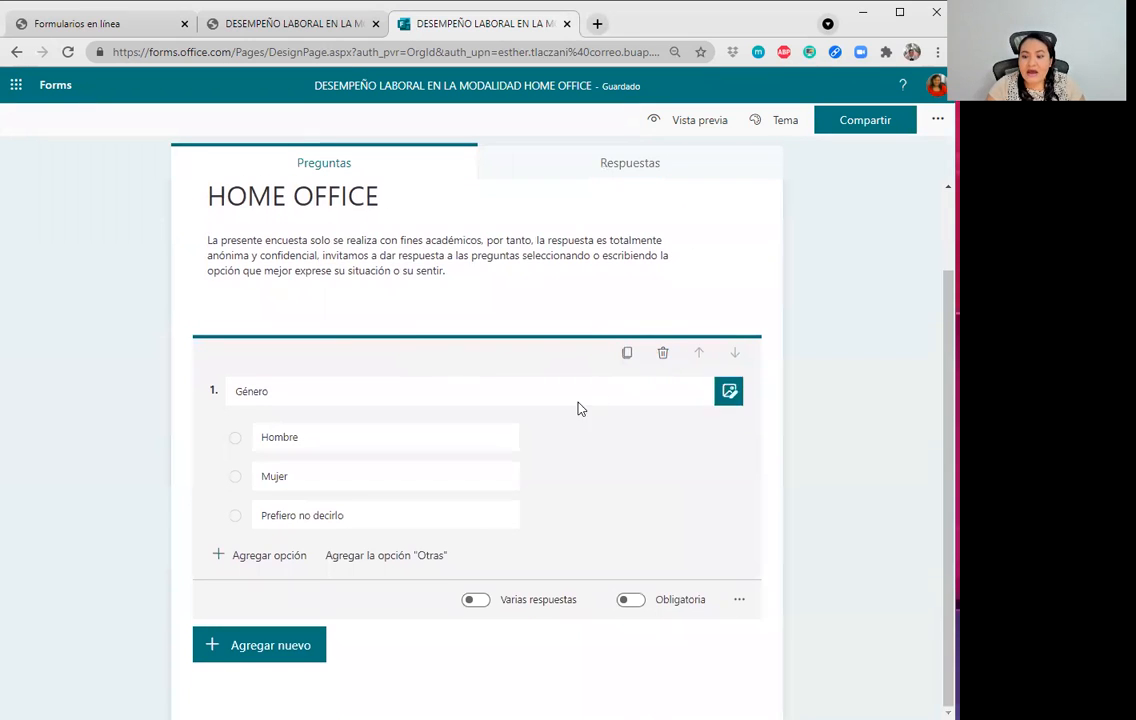
click(474, 437)
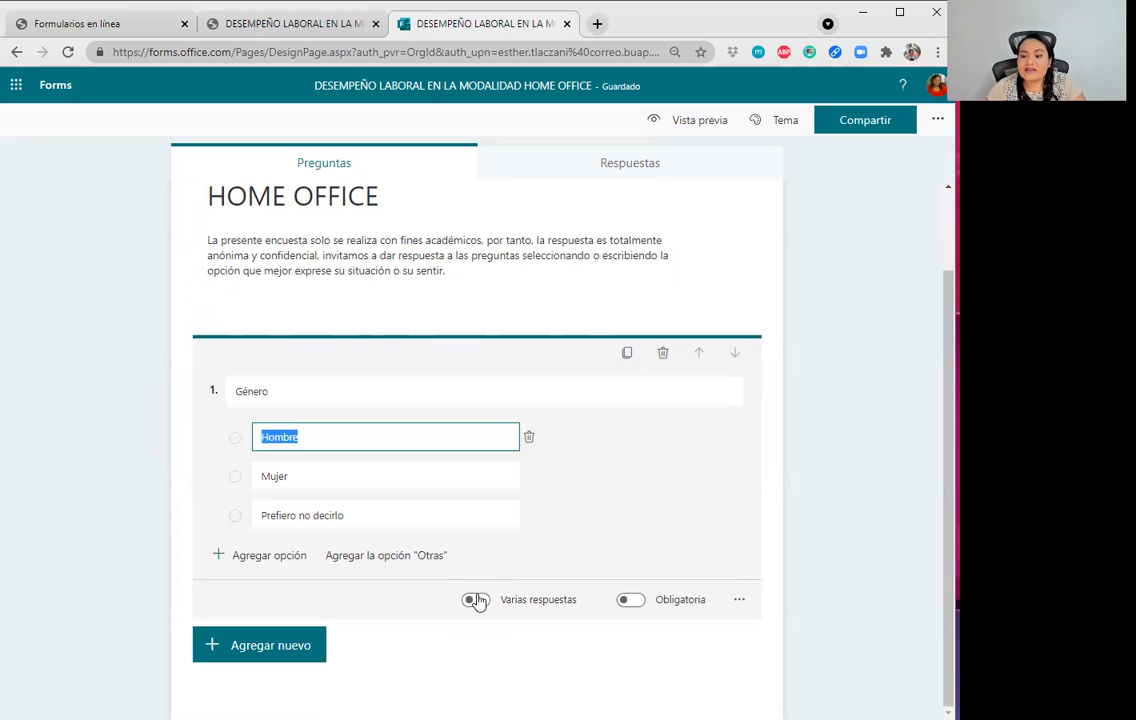
Switch on Obligatoria for the Género question and bring up its ... more-settings menu.
click(634, 602)
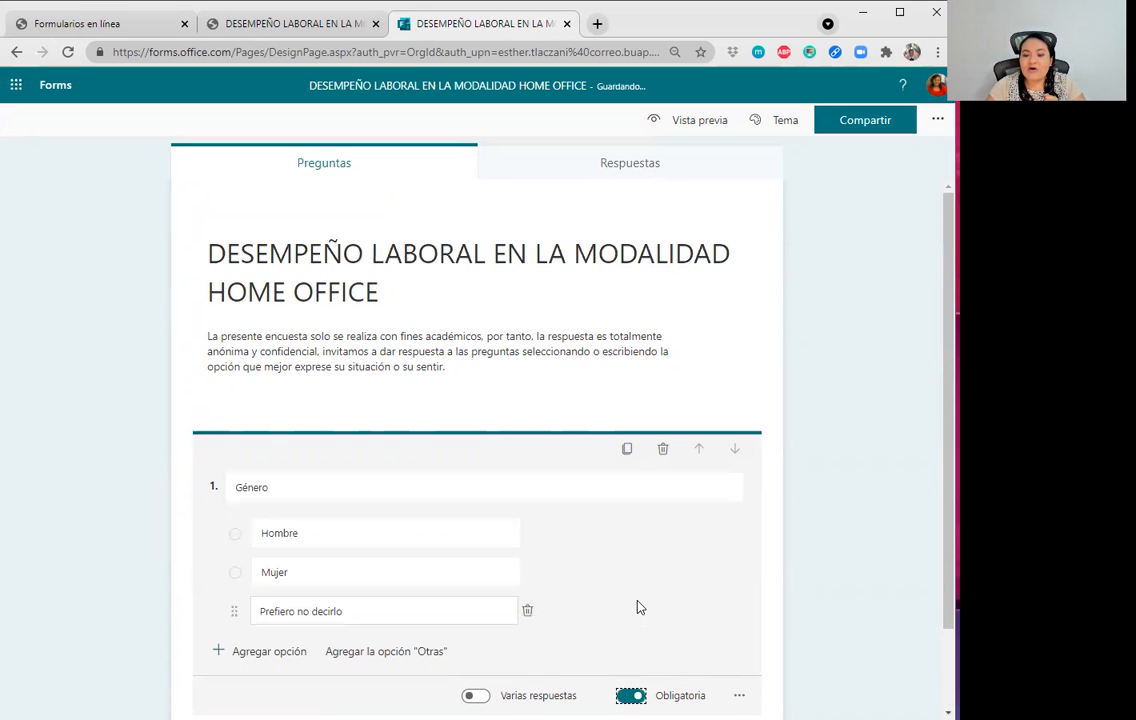
scroll(642, 631, down, 2)
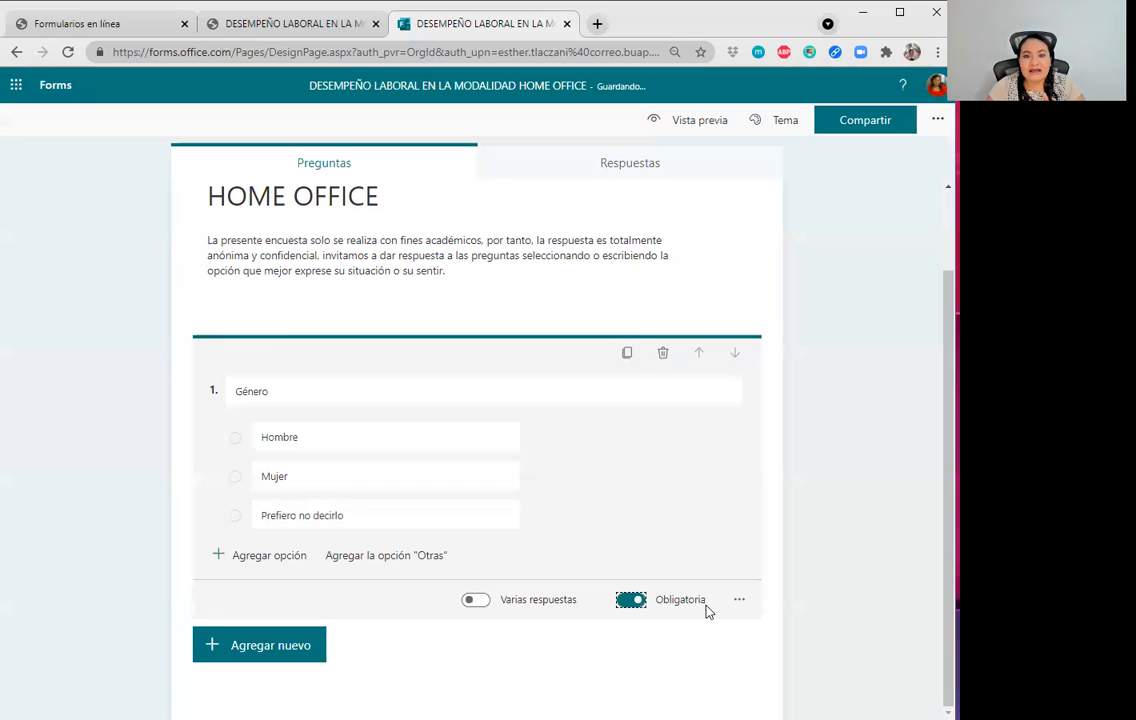
scroll(703, 617, up, 2)
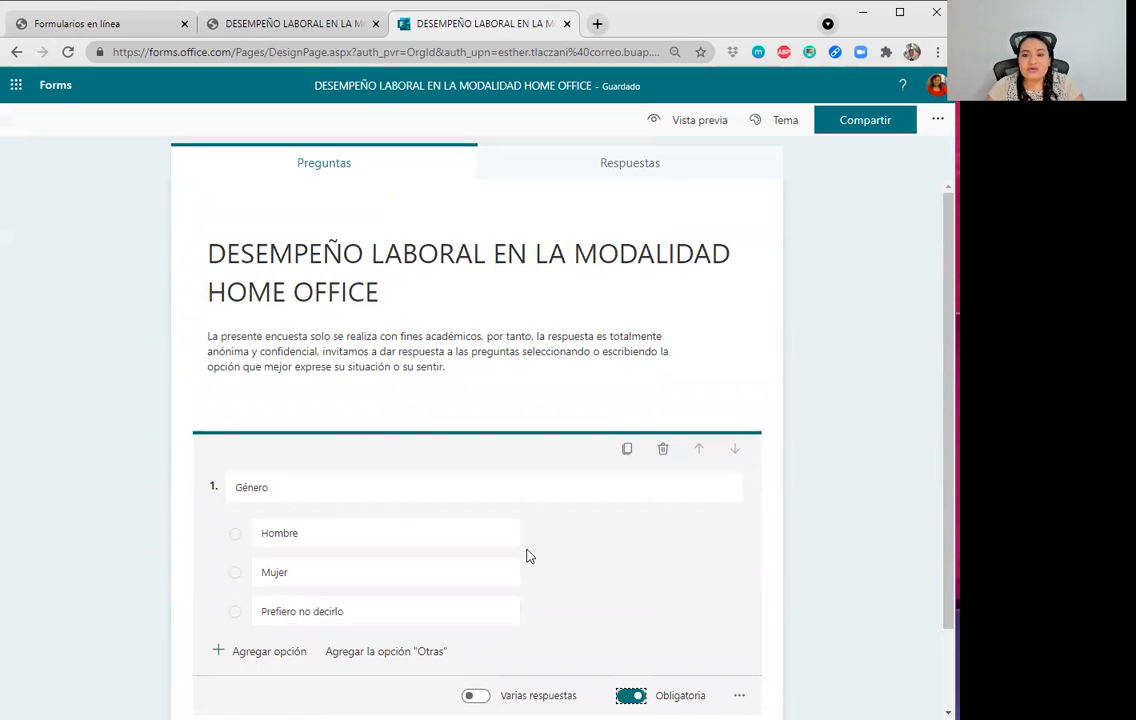
scroll(527, 552, down, 2)
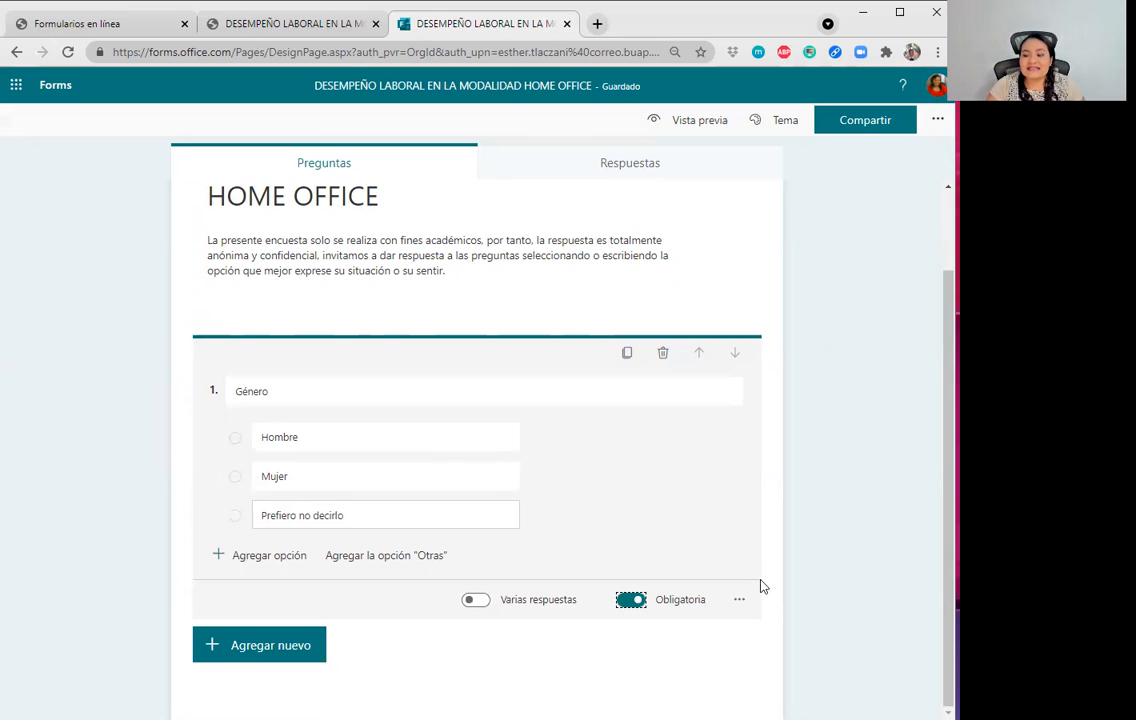
click(740, 600)
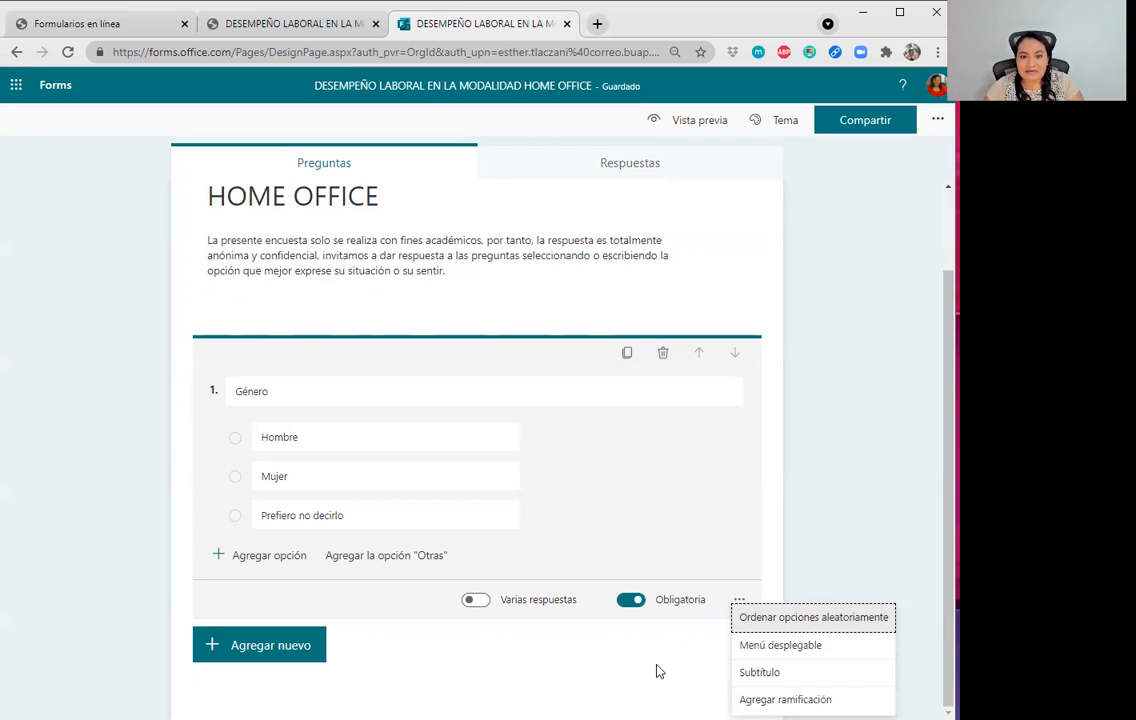
Close the Género question's extra settings unchanged and show the question-type choices below it.
click(594, 566)
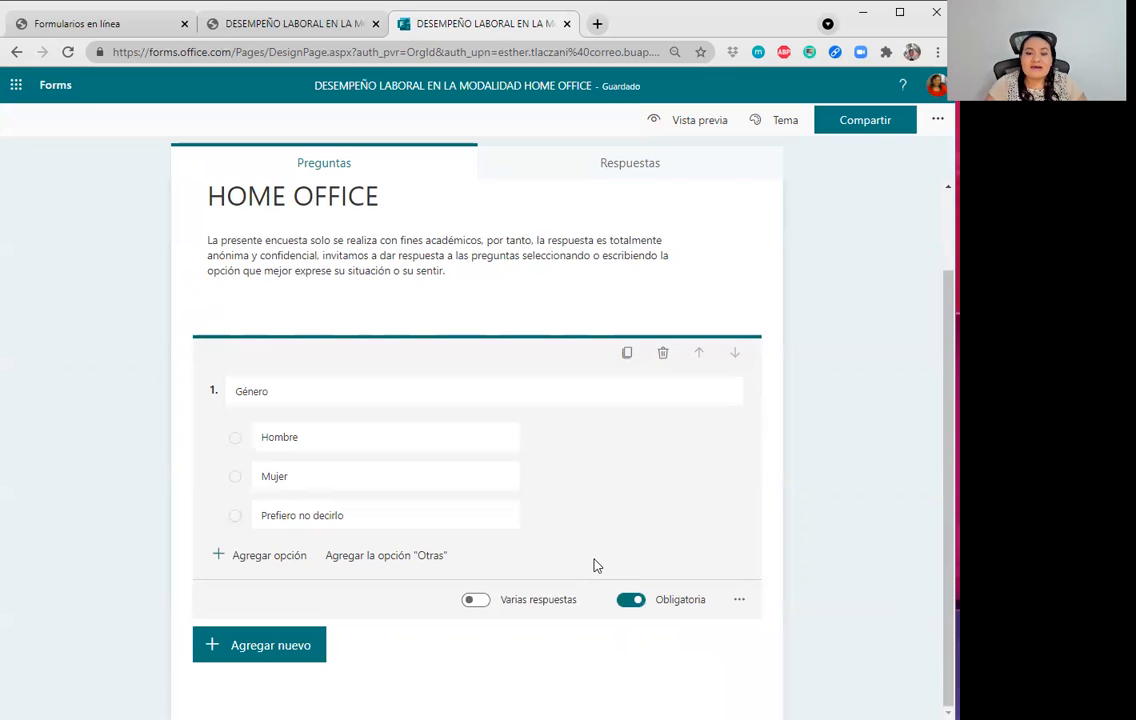
scroll(279, 458, up, 1)
scroll(345, 550, down, 1)
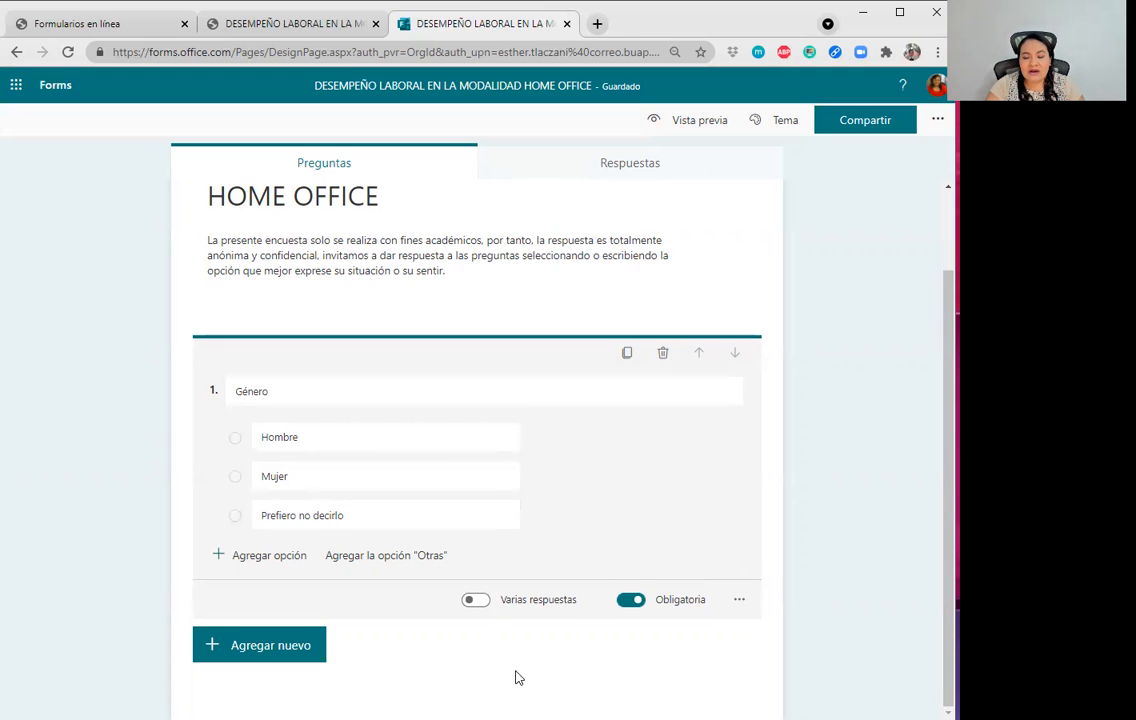
click(312, 650)
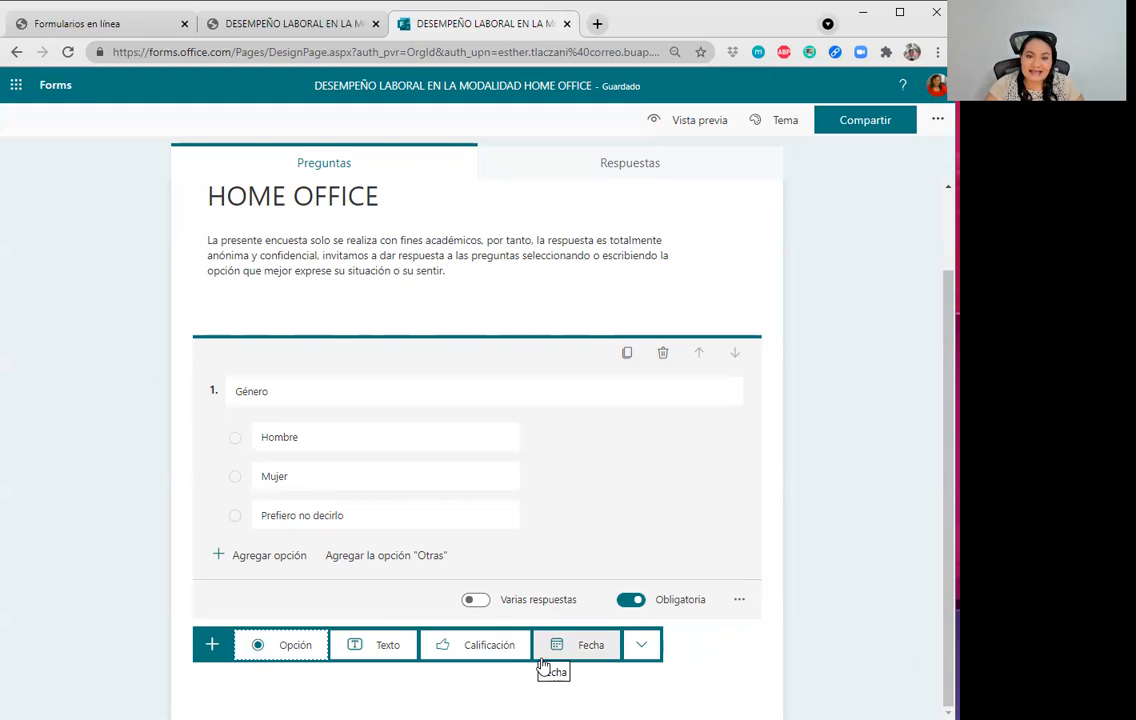
Add a choice question titled 'Edad' with the first option '18 a 24 años'.
click(265, 648)
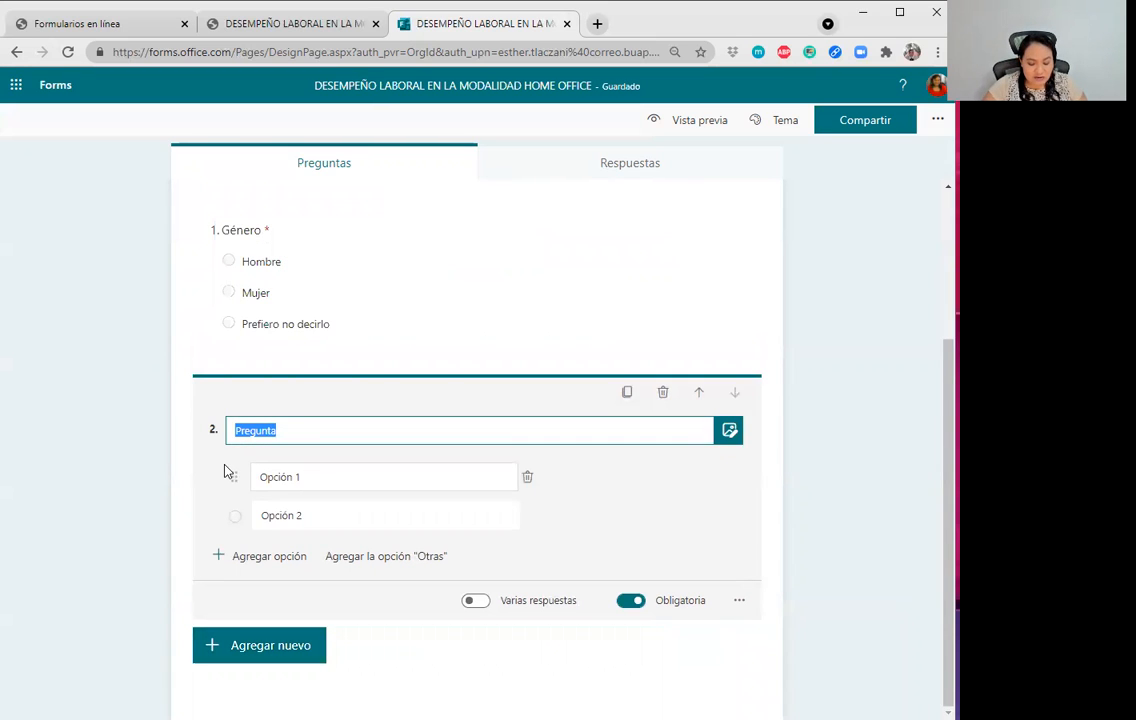
text(Edad)
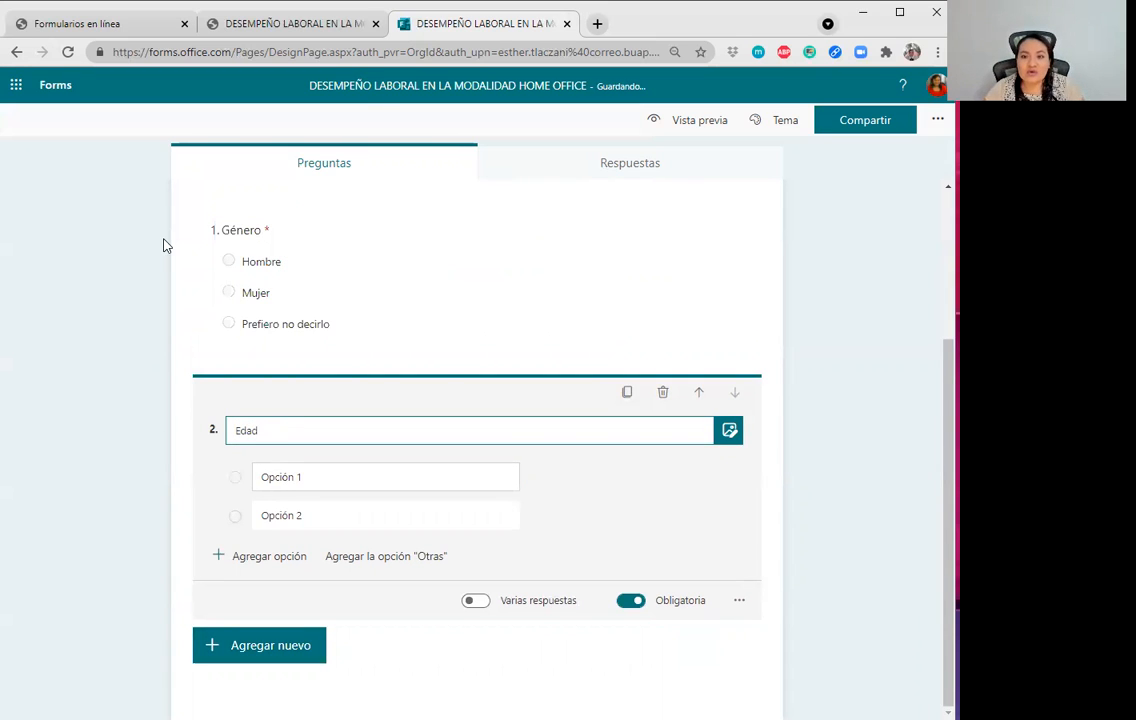
click(340, 25)
scroll(225, 464, down, 3)
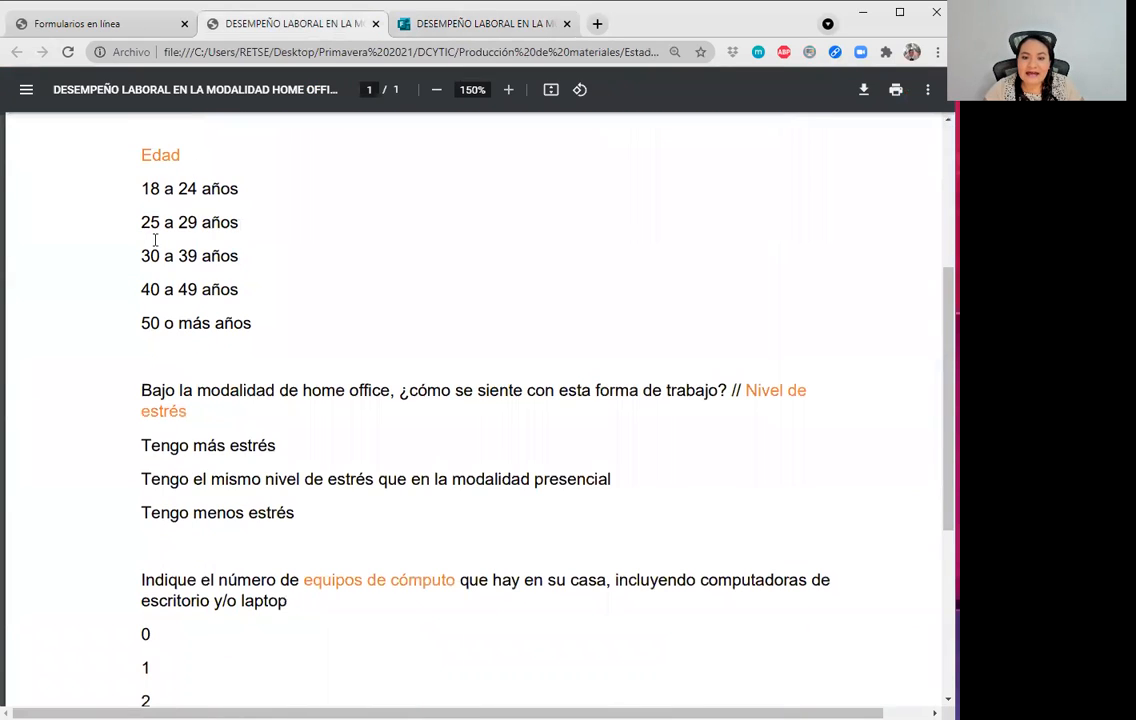
click(480, 28)
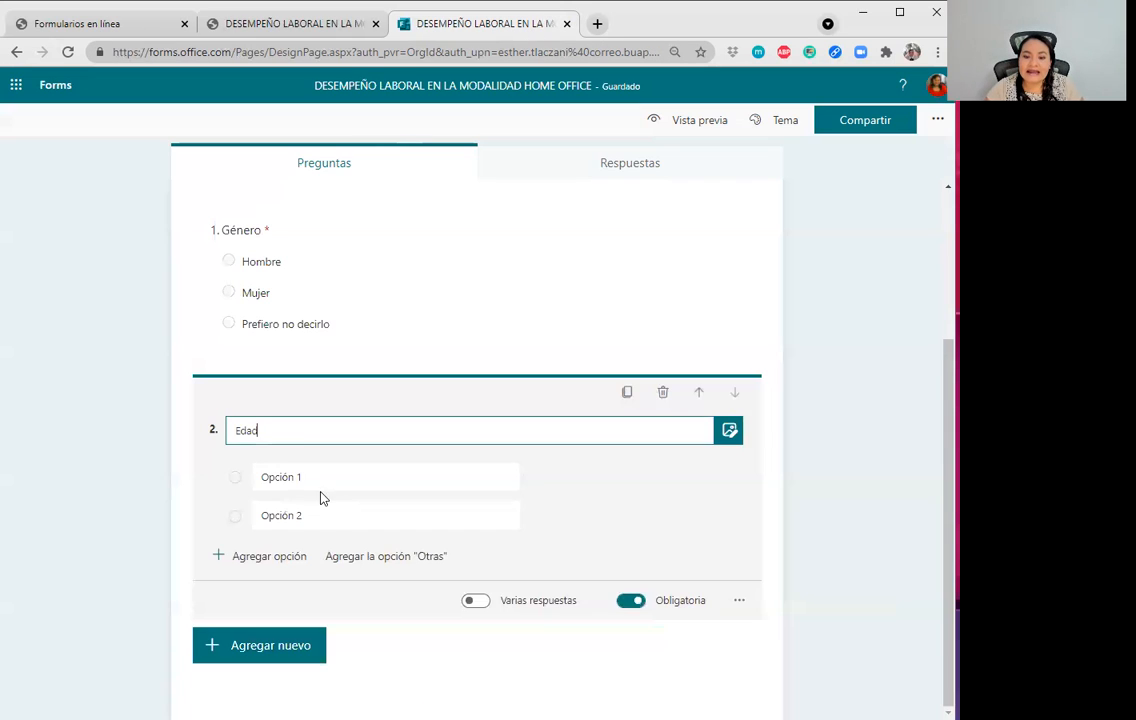
key(alt+Tab)
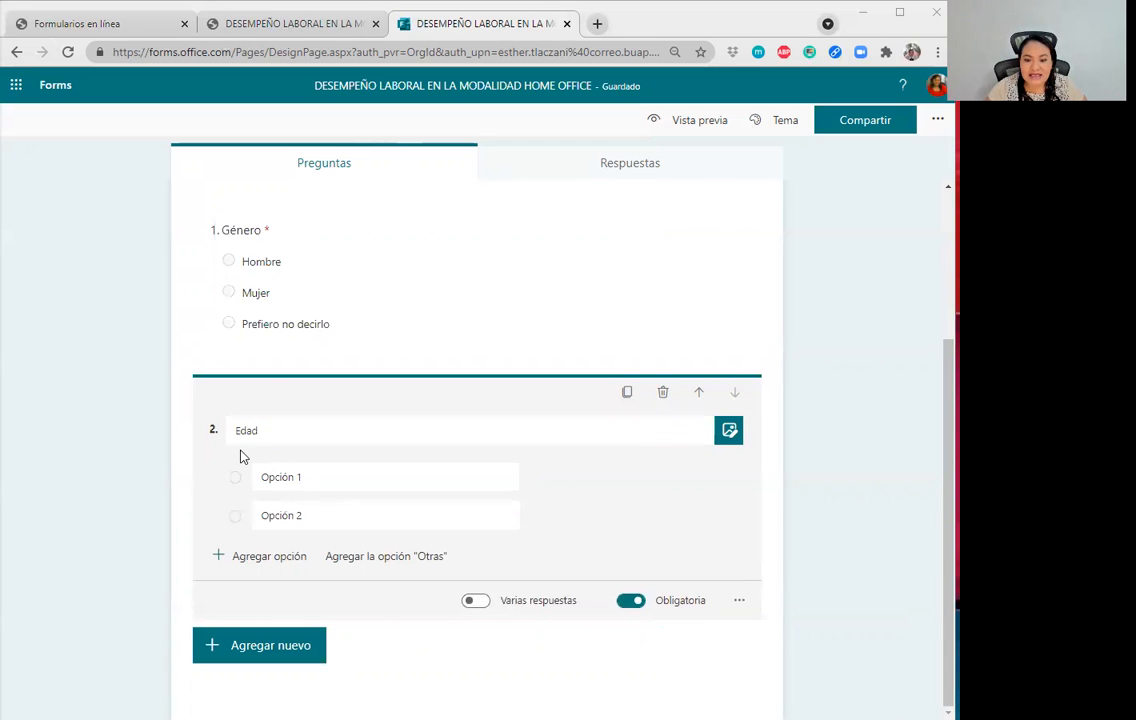
click(321, 476)
text(18 a 24 años)
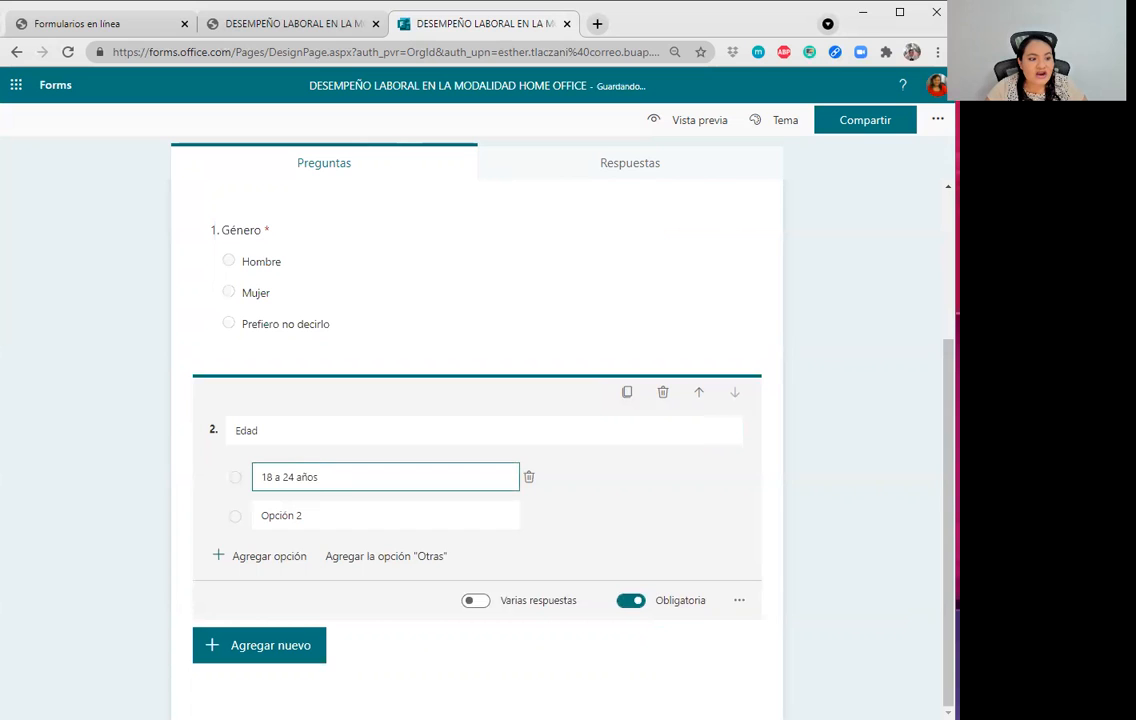
Fill in the age options '25 a 29 años' and '30 a 39 años'.
key(alt+Tab)
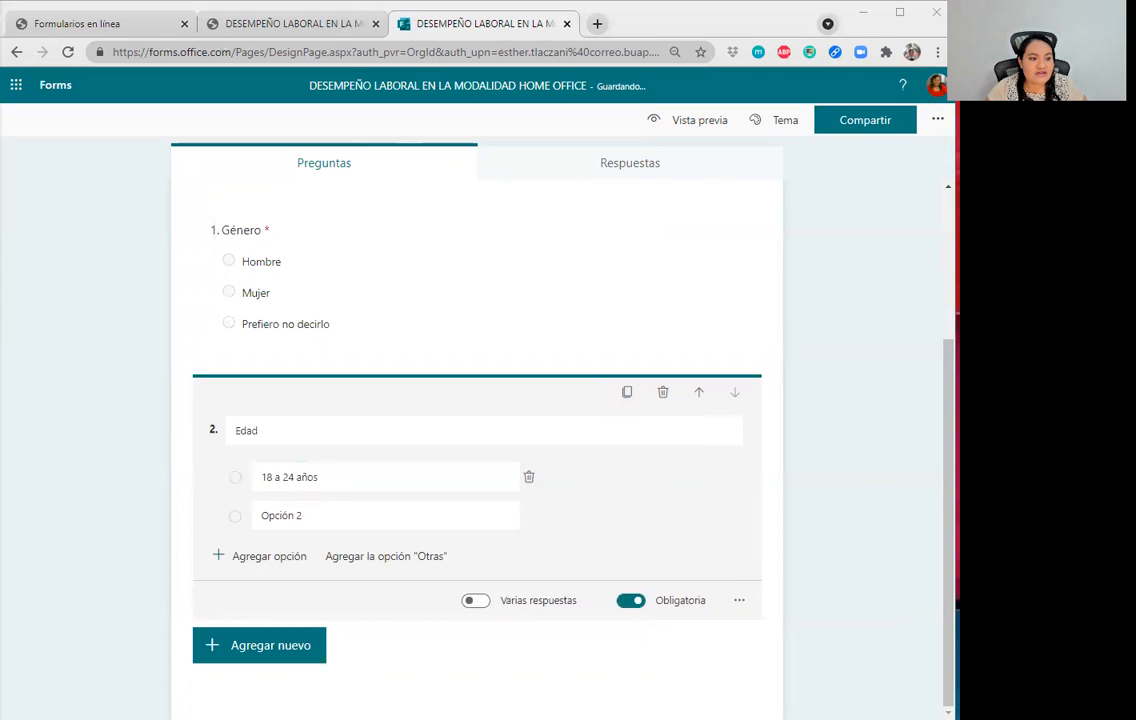
click(340, 516)
text(25 a 29 años)
key(Return)
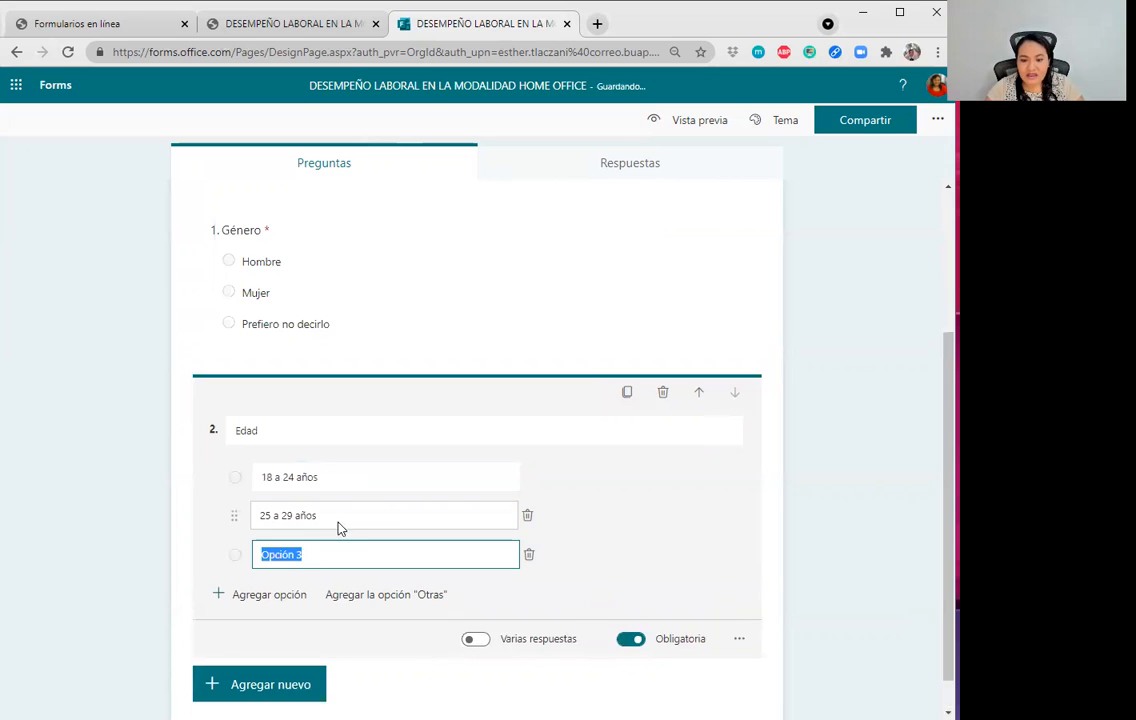
key(alt+Tab)
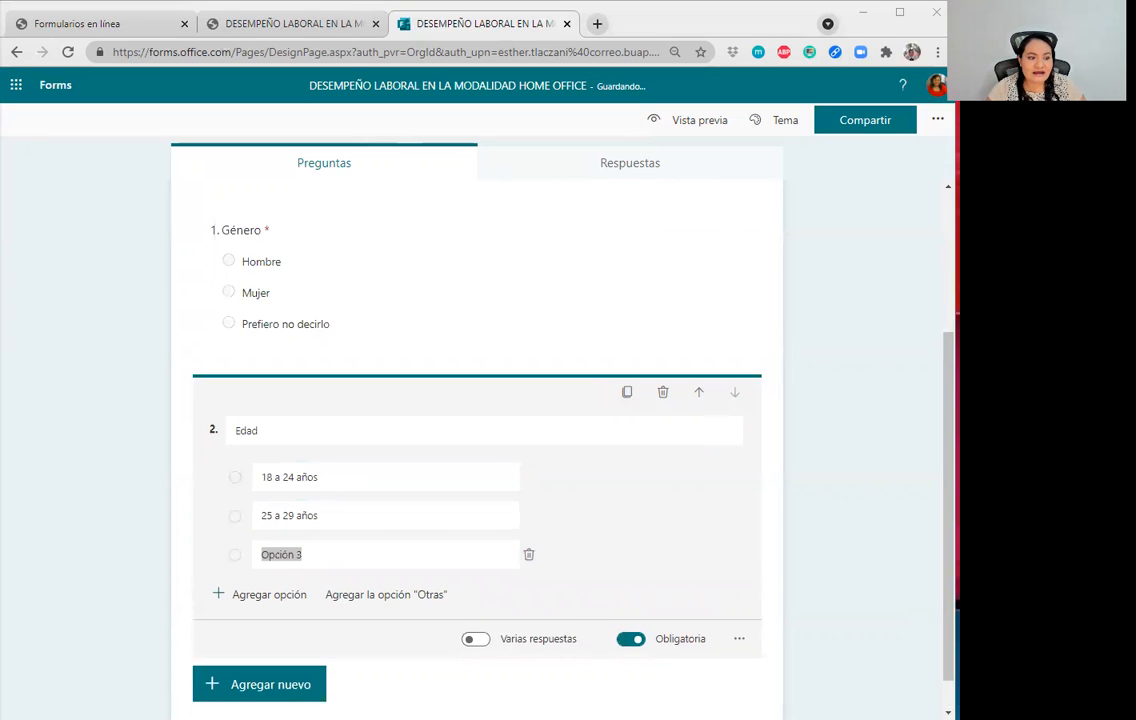
click(370, 554)
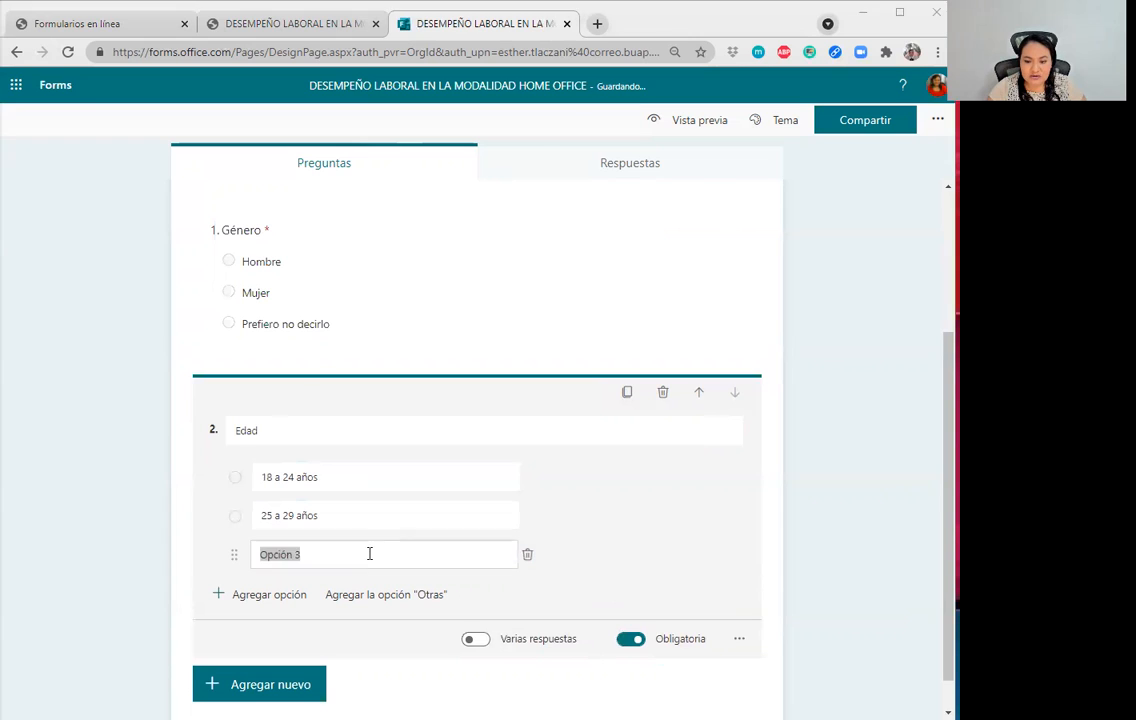
text(30 a 39 años)
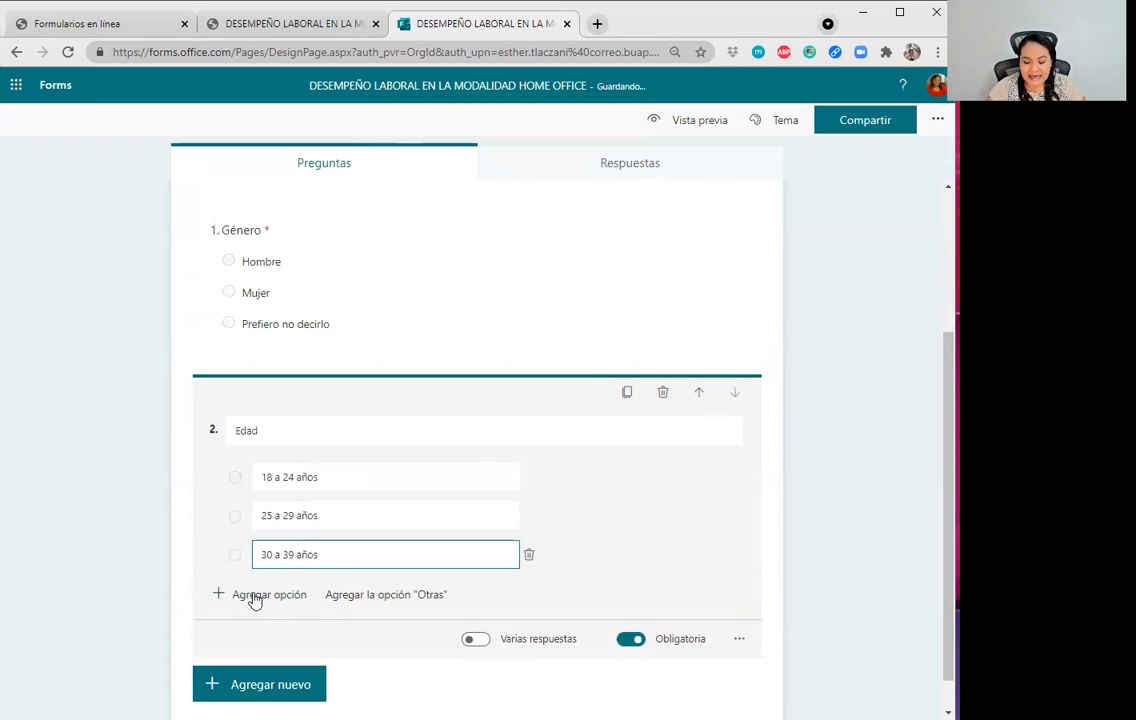
click(262, 596)
Add the last age options '40 a 49 años' and '50 o más años'.
key(alt+Tab)
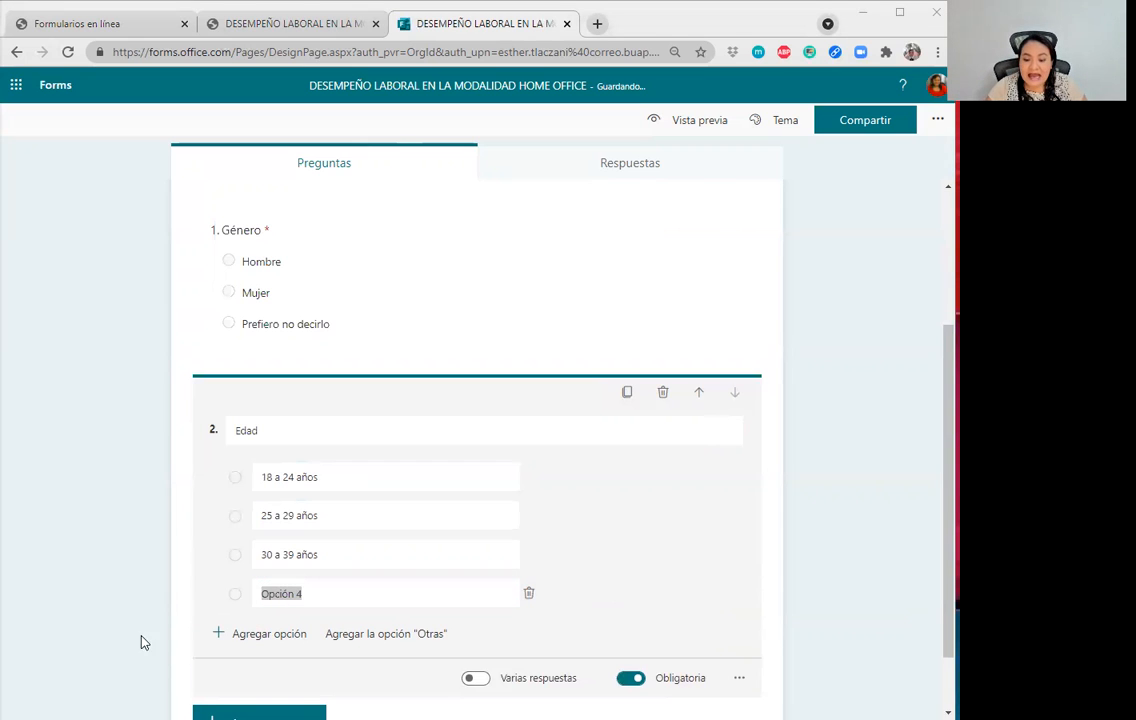
click(387, 596)
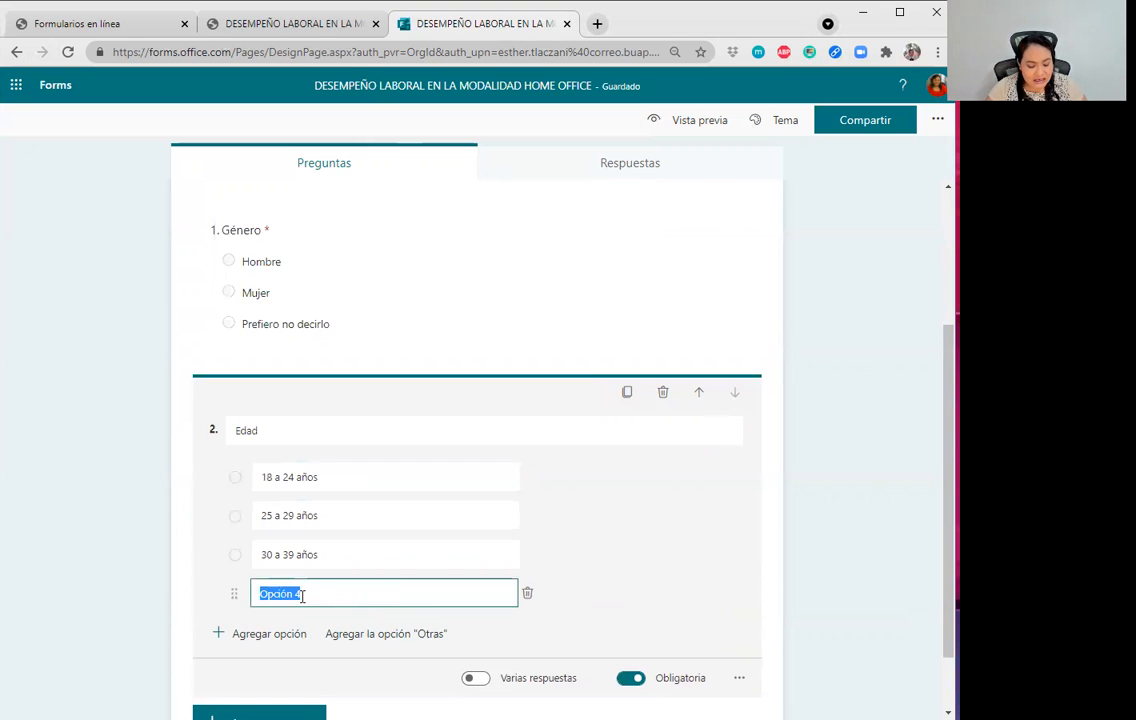
text(40 a 49 años)
key(alt+Tab)
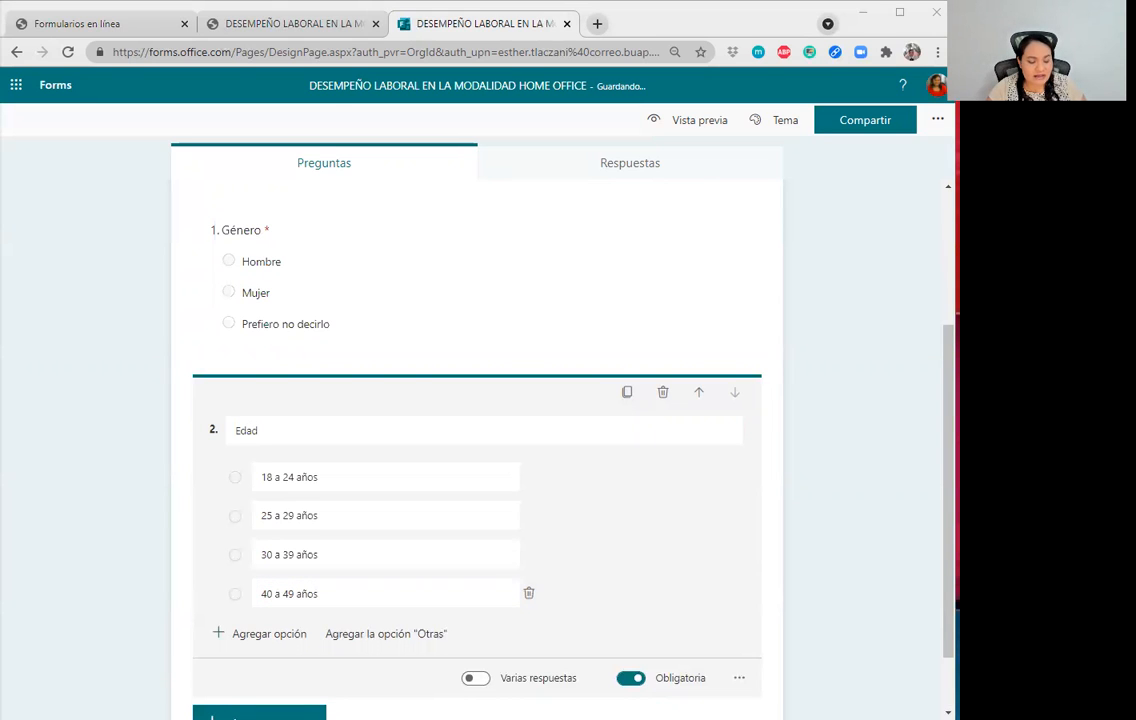
scroll(400, 591, down, 1)
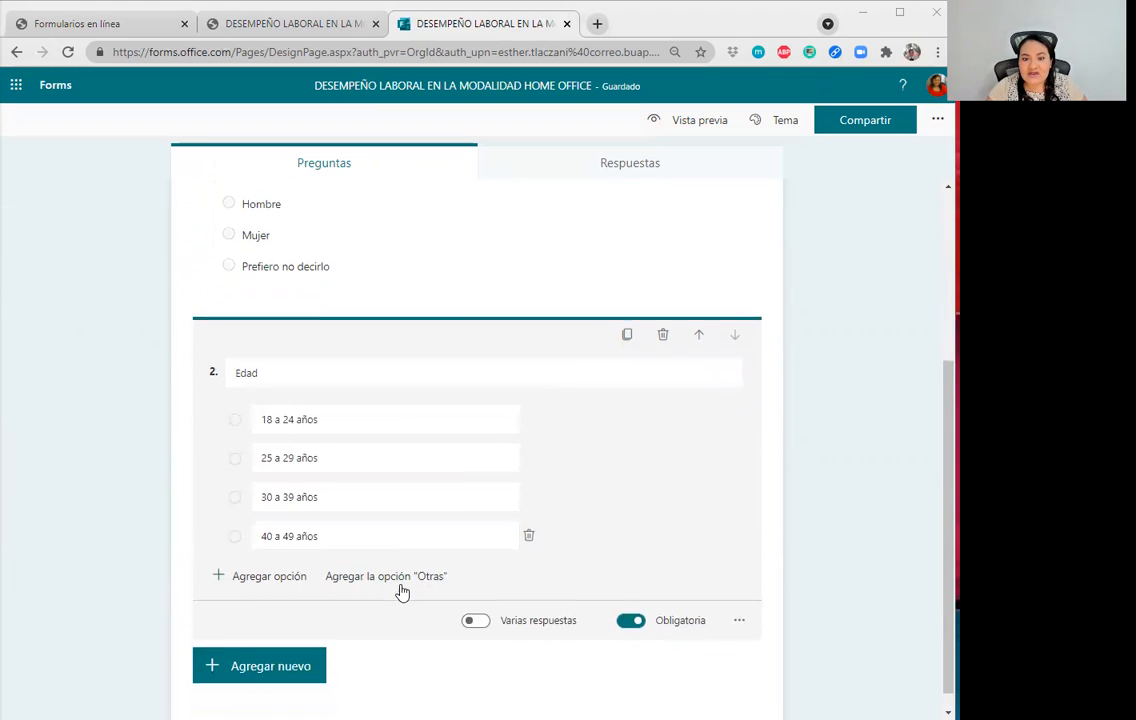
click(355, 517)
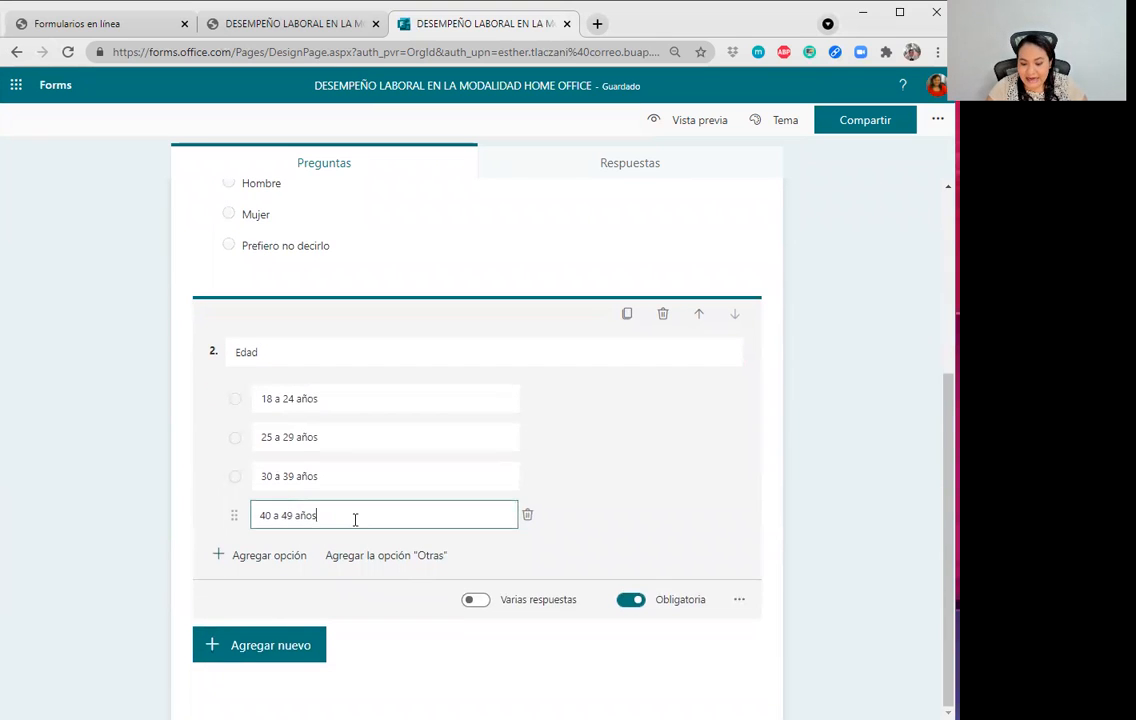
key(Return)
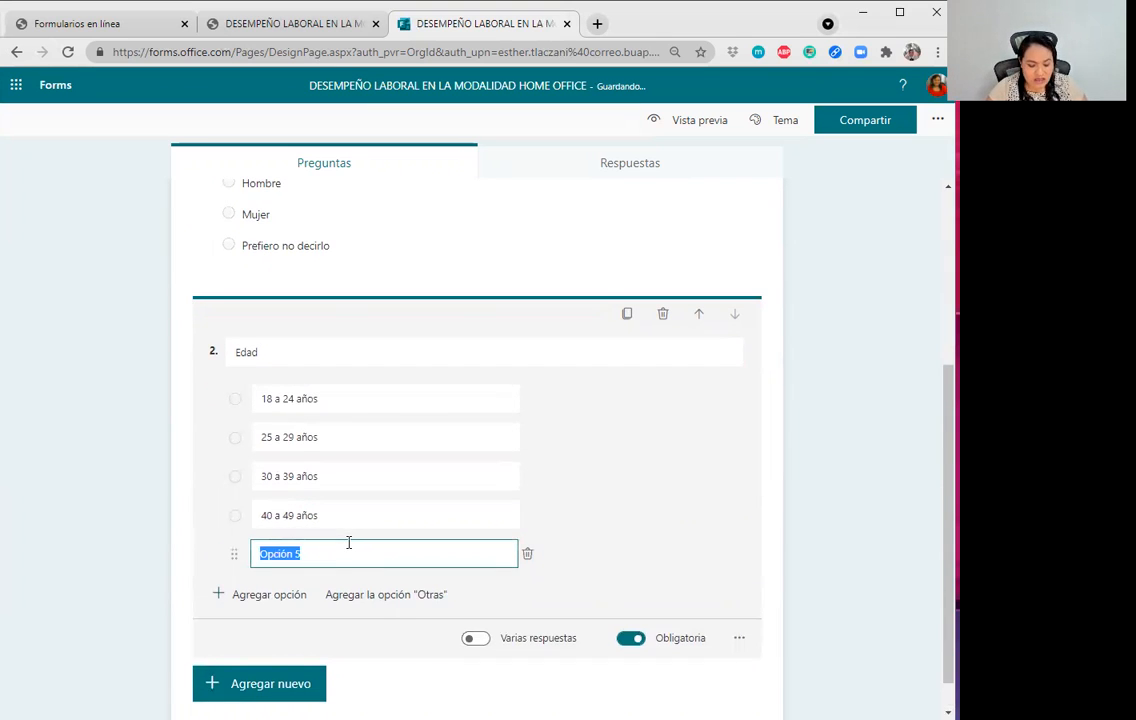
text(50 o más años)
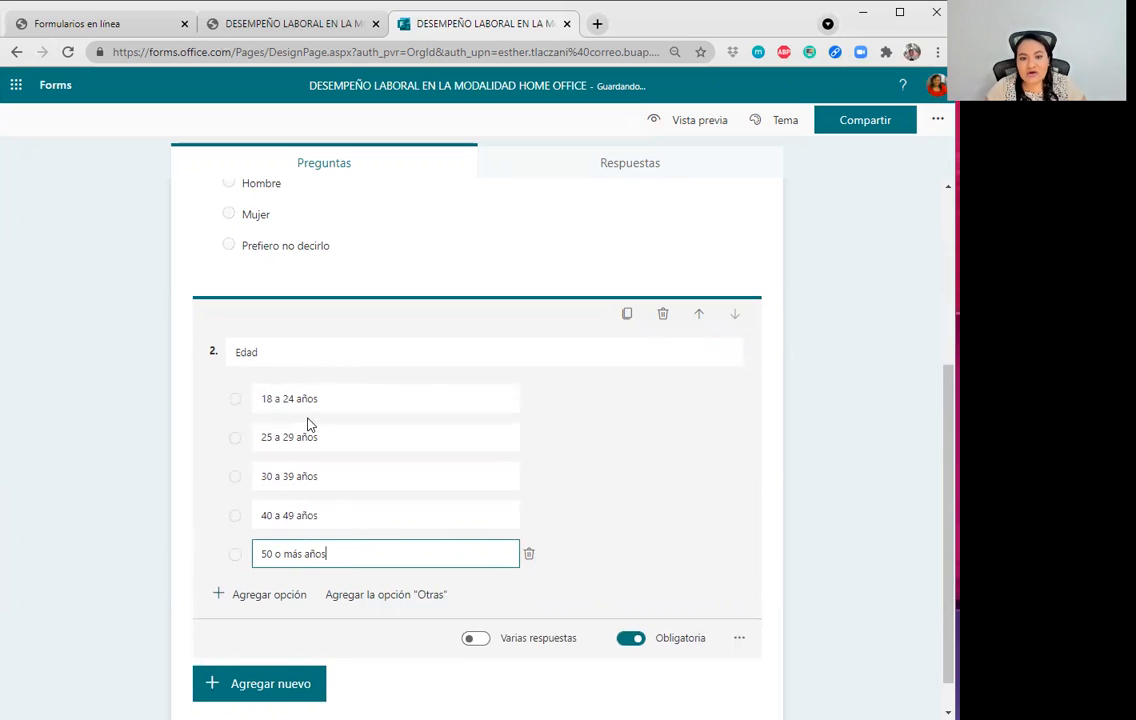
click(603, 457)
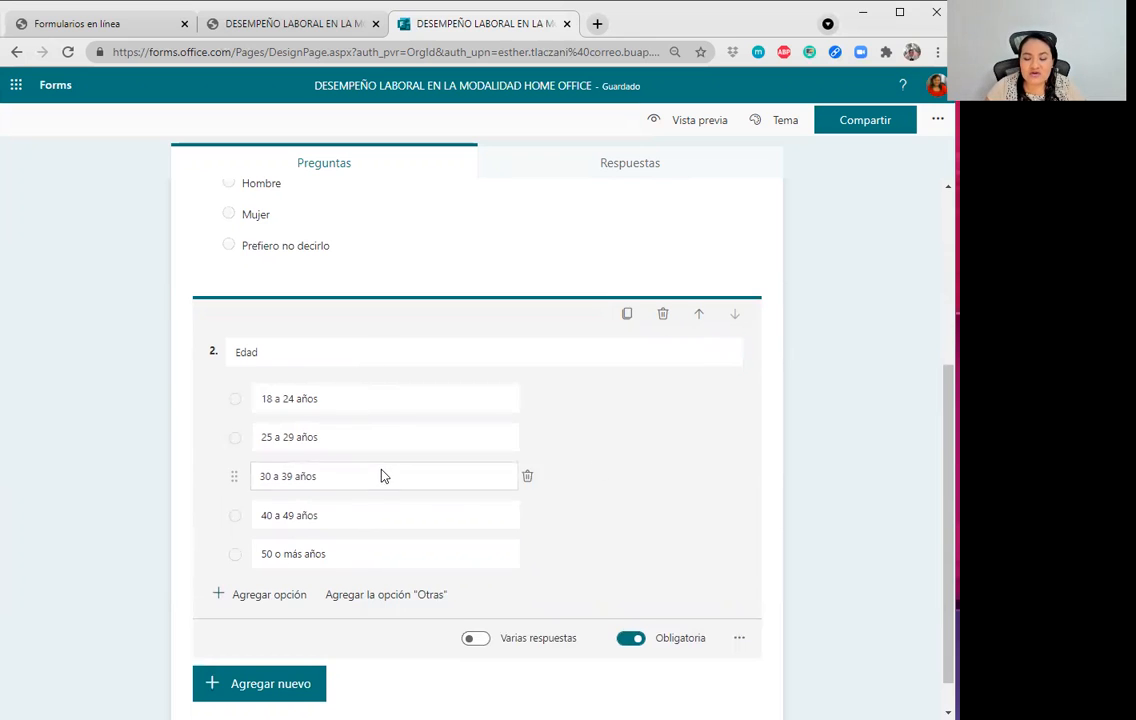
scroll(395, 488, down, 1)
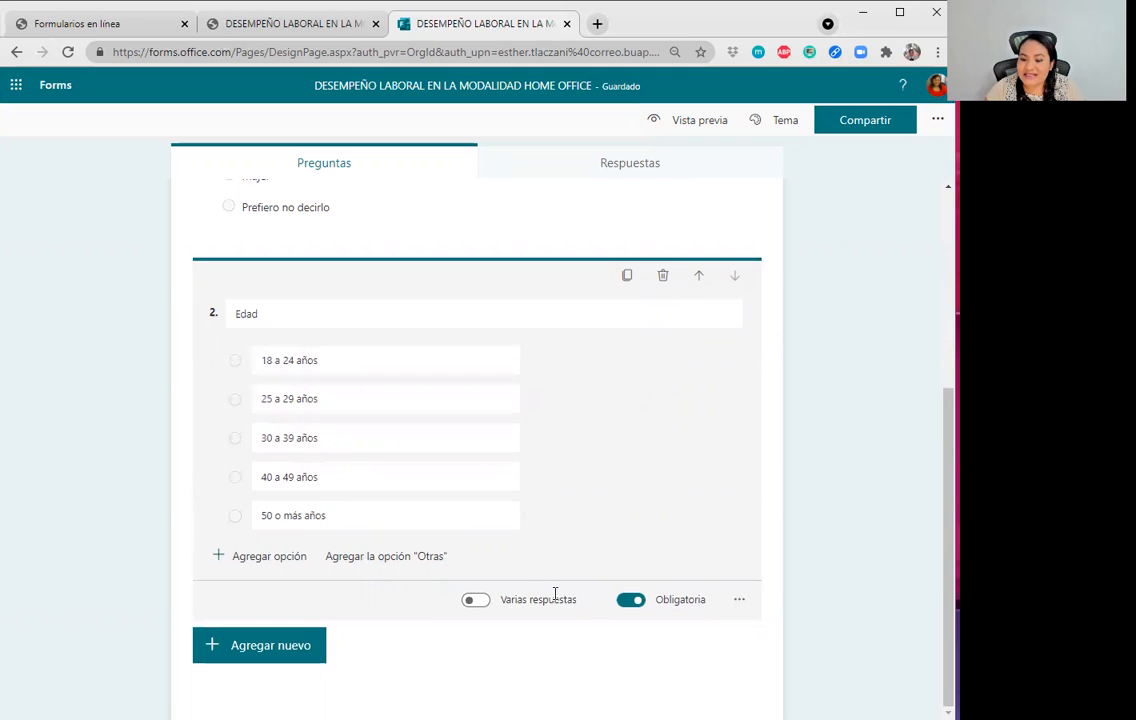
Set the Edad question to show its five age ranges as a Menú desplegable.
click(739, 599)
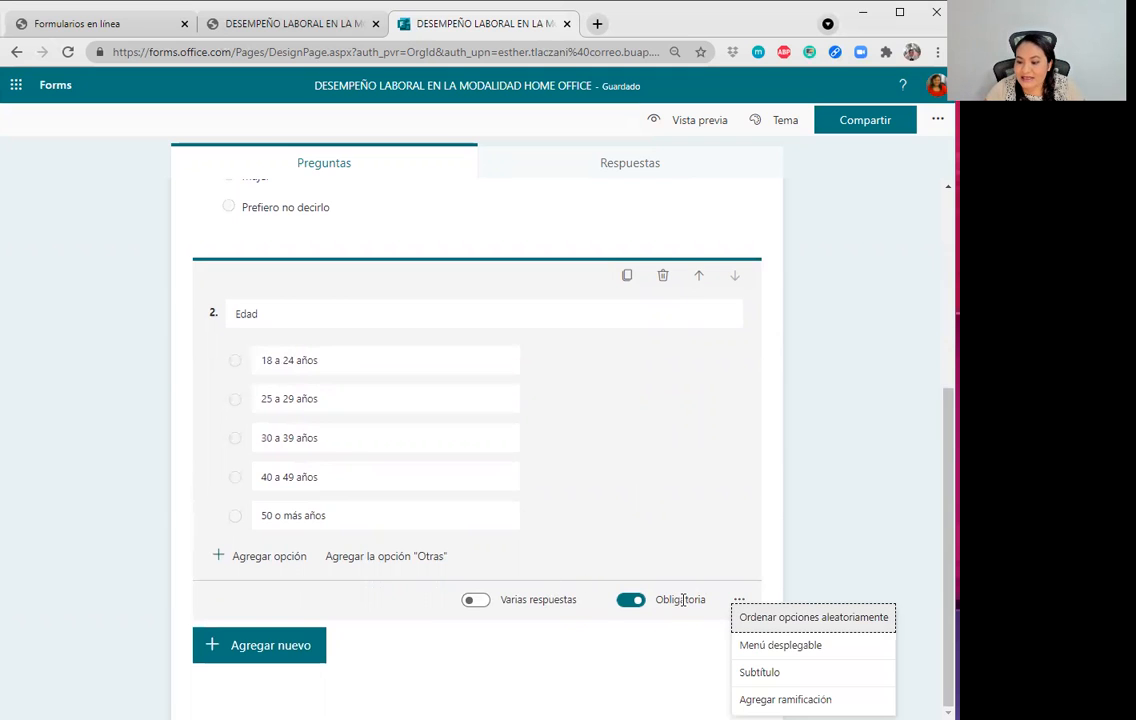
click(796, 655)
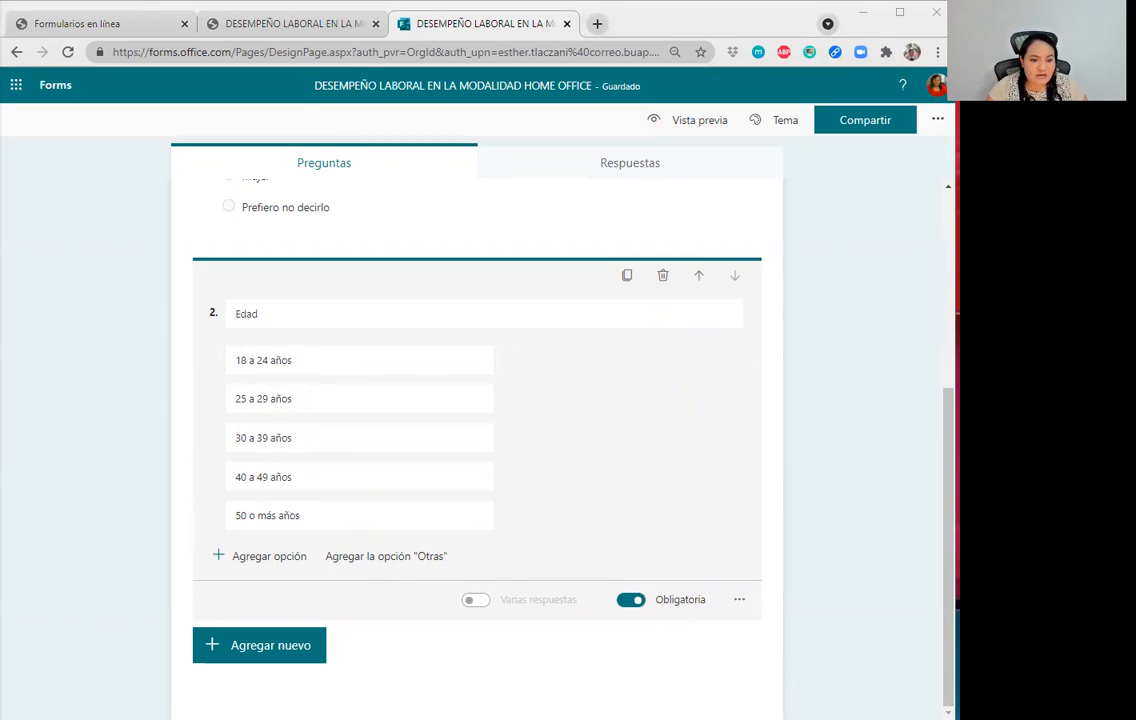
Add choice question 3 with the home-office stress title and first answer 'Tengo más estrés'.
click(297, 645)
click(309, 649)
text(Bajo la modalidad de home office, ¿cómo se siente con esta forma de trabajo?)
key(alt+Tab)
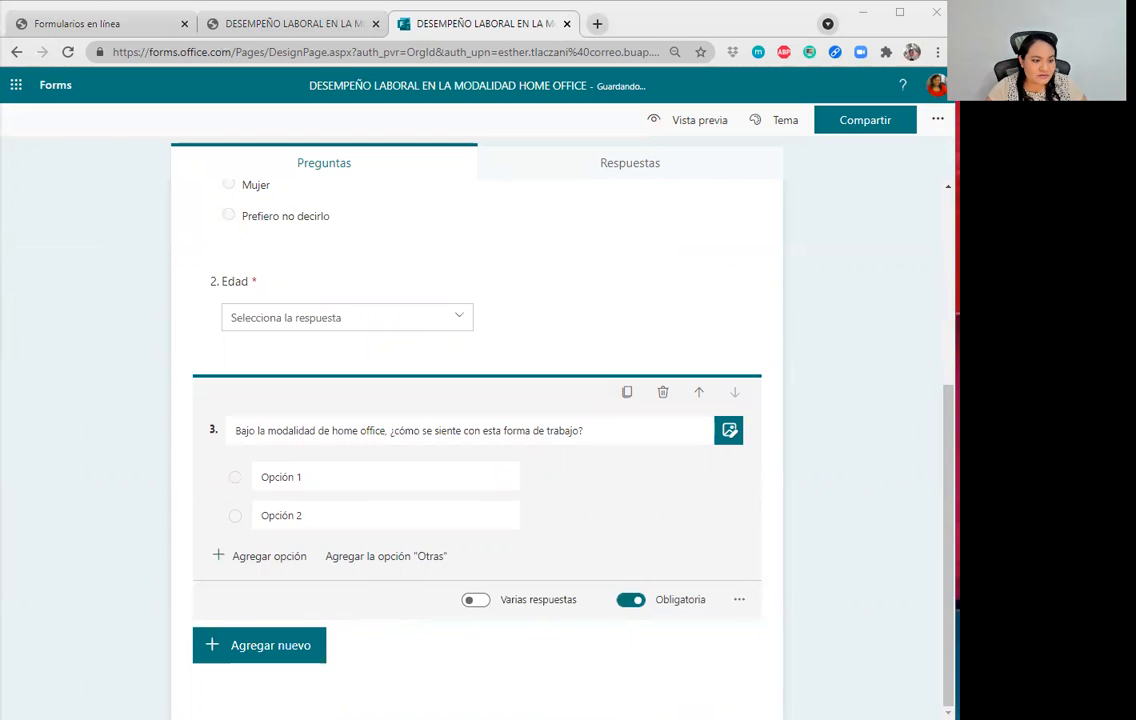
click(312, 477)
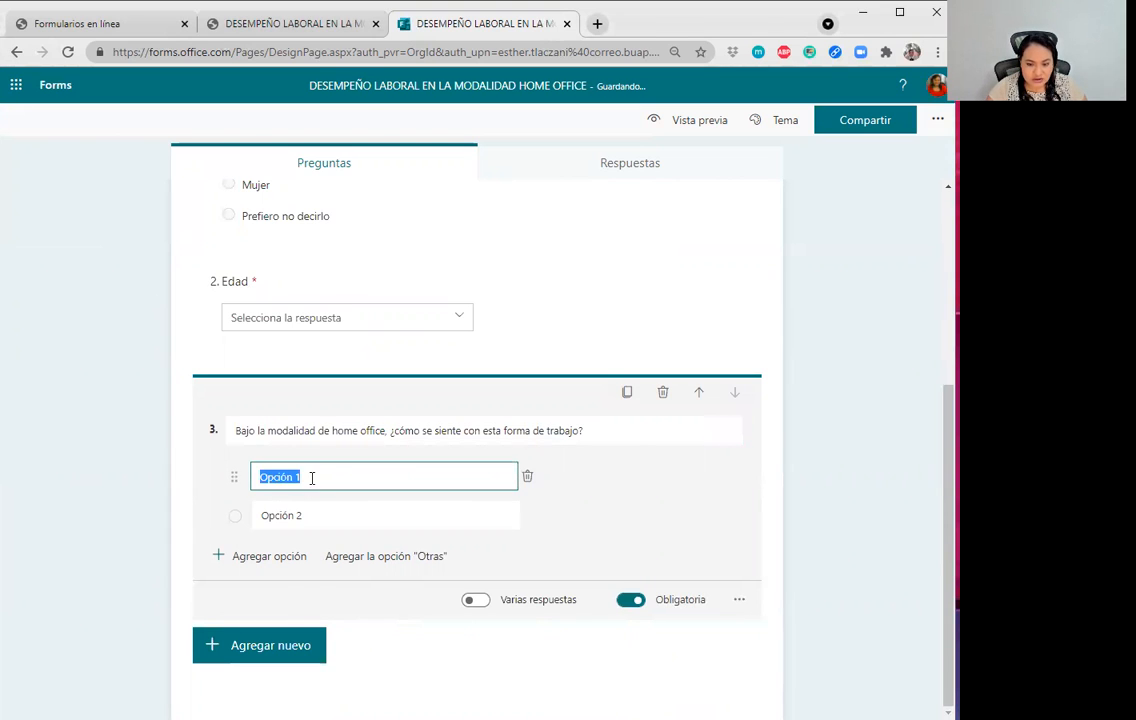
text(Tengo más estrés)
Fill in the same-stress answer and a third answer, 'Tengo menos estrés'.
key(alt+Tab)
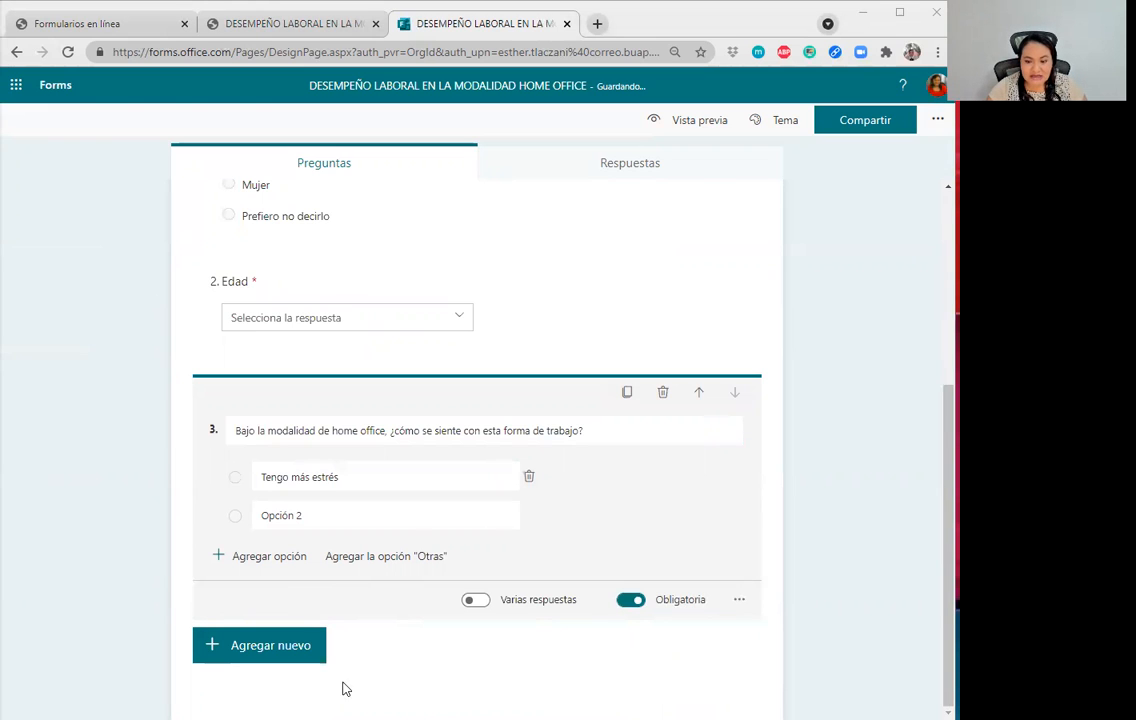
click(397, 518)
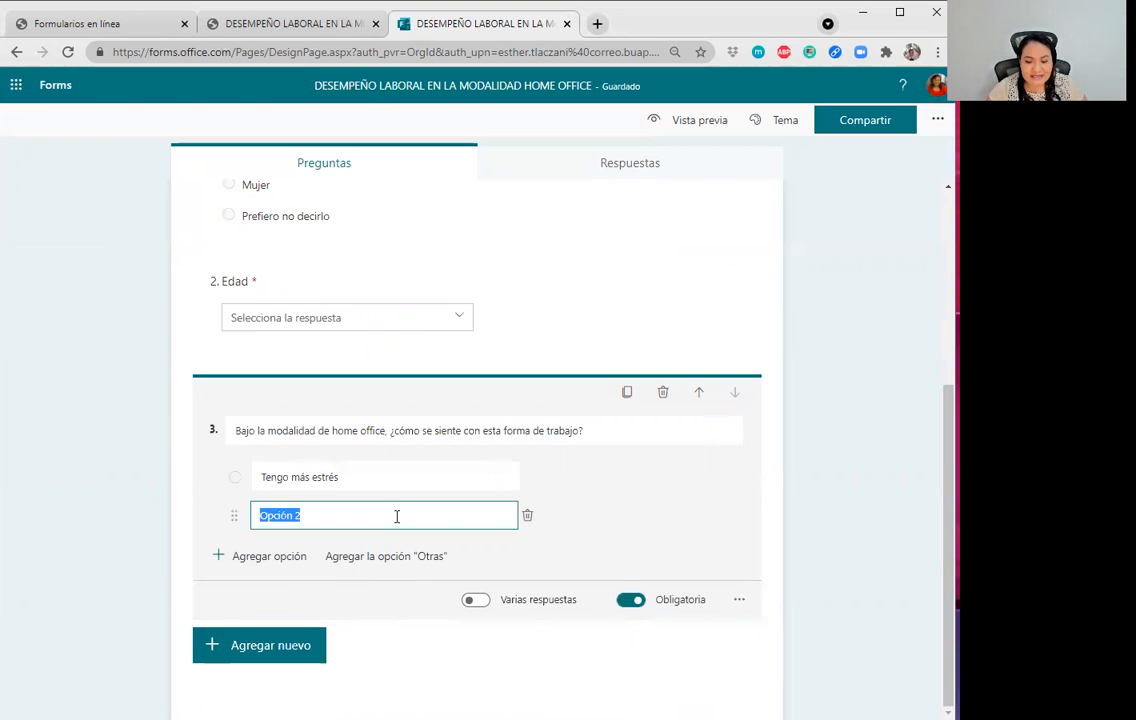
key(ctrl+v)
key(alt+Tab)
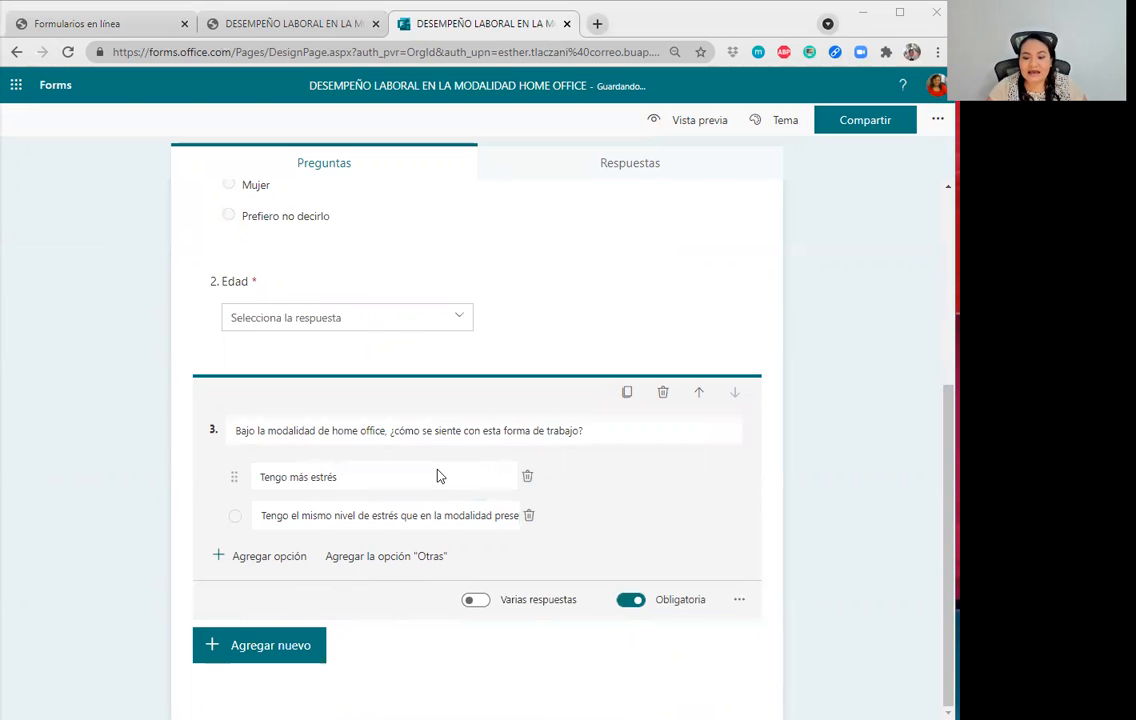
click(241, 555)
key(BackSpace)
text(Tengo menos estrés)
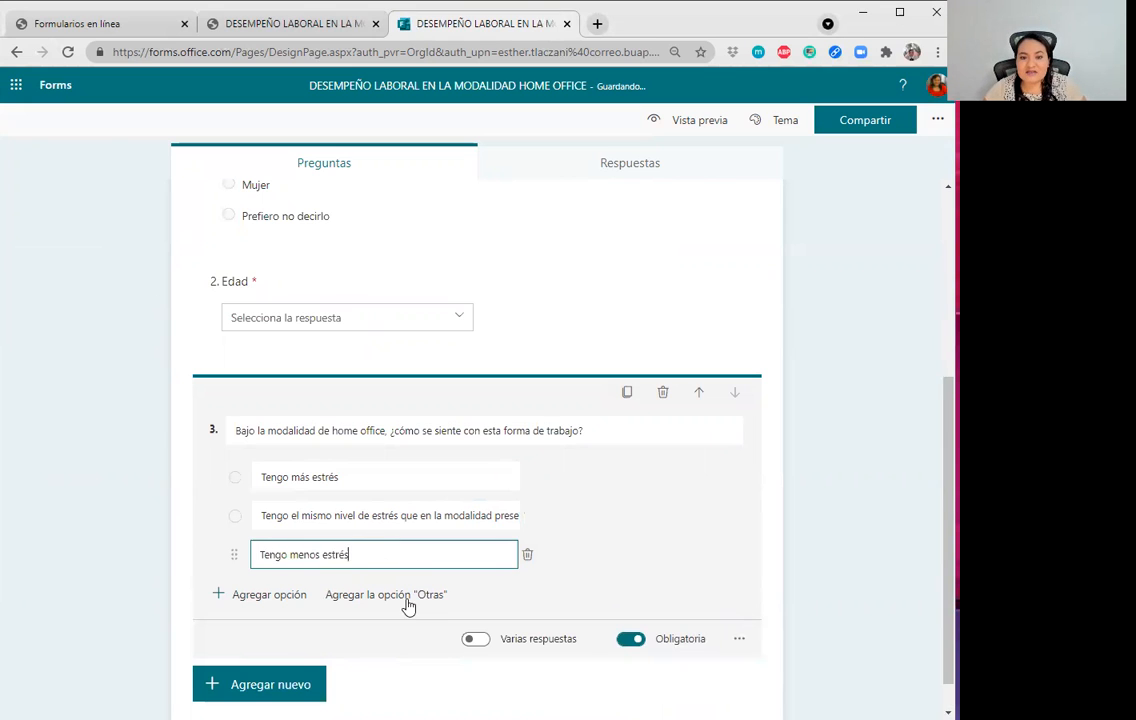
Review question 3's ··· settings and collapse the question card.
click(845, 555)
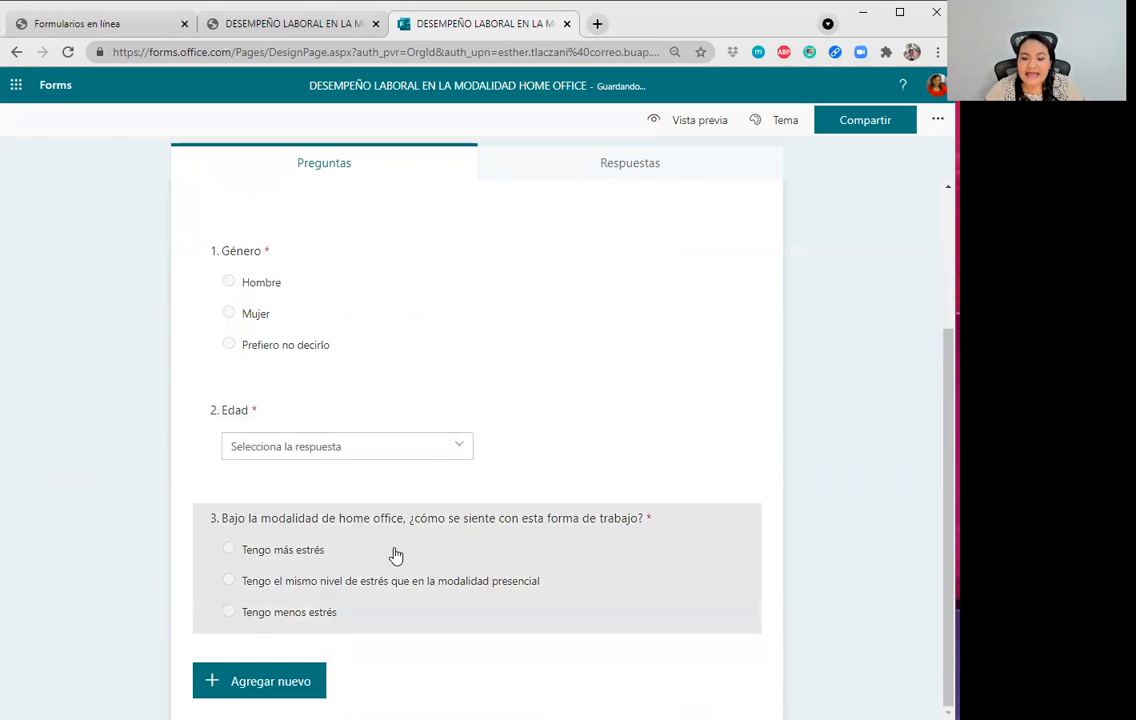
click(393, 555)
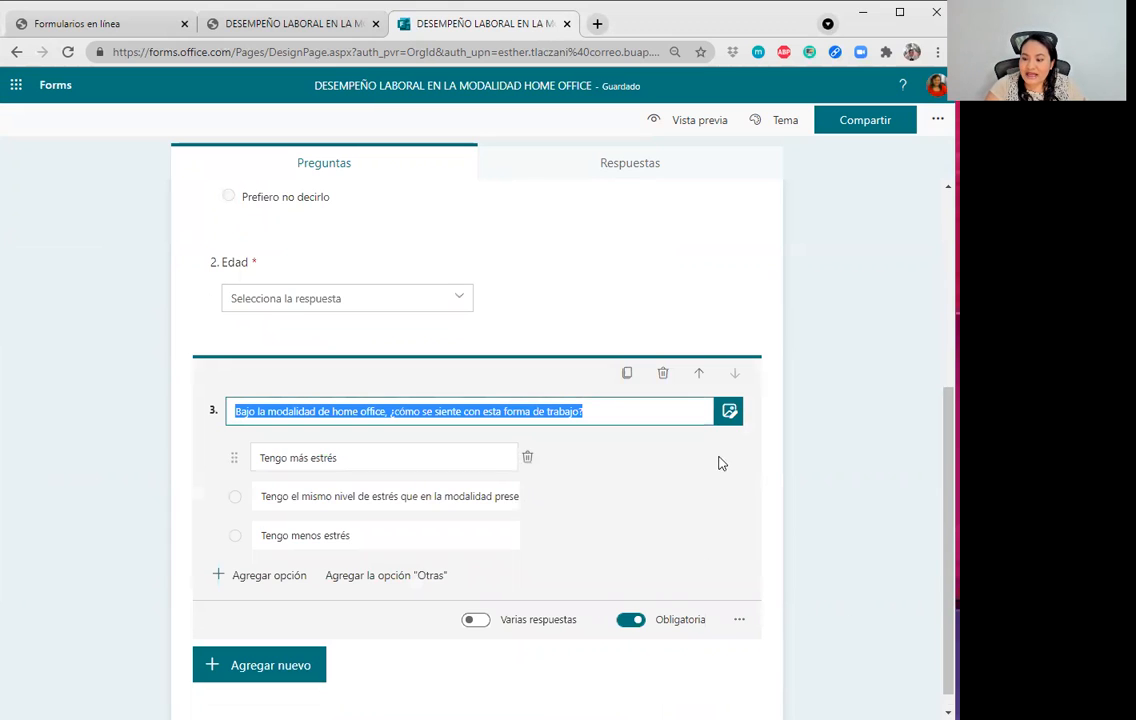
click(738, 620)
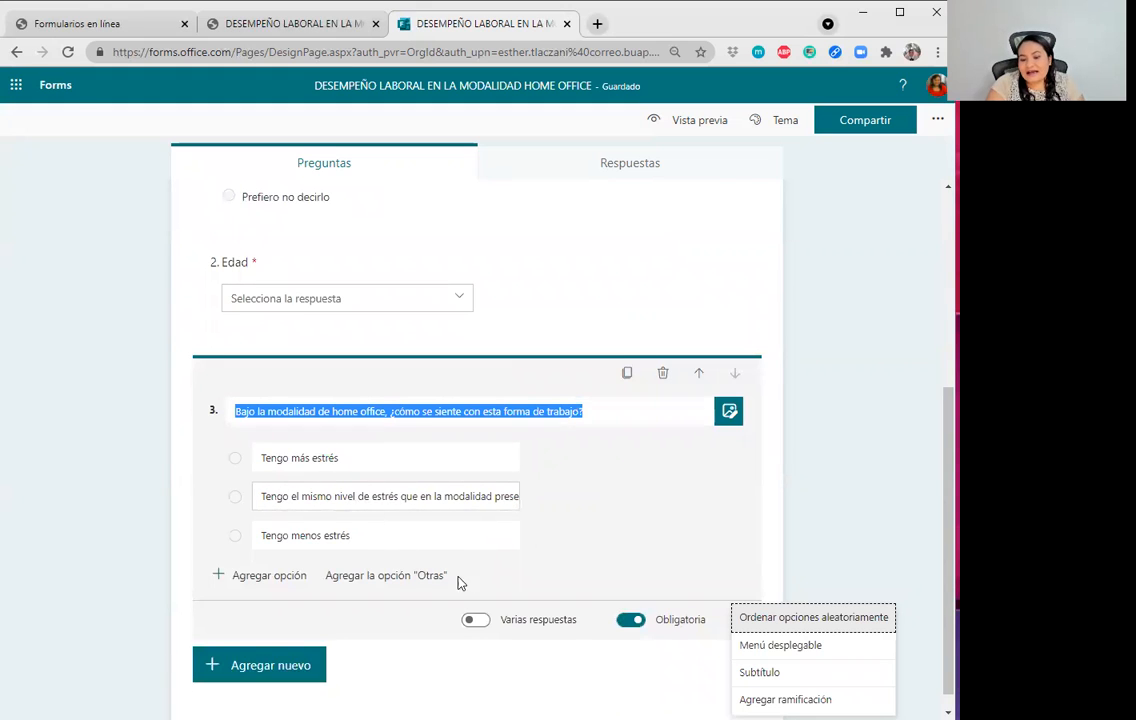
click(804, 436)
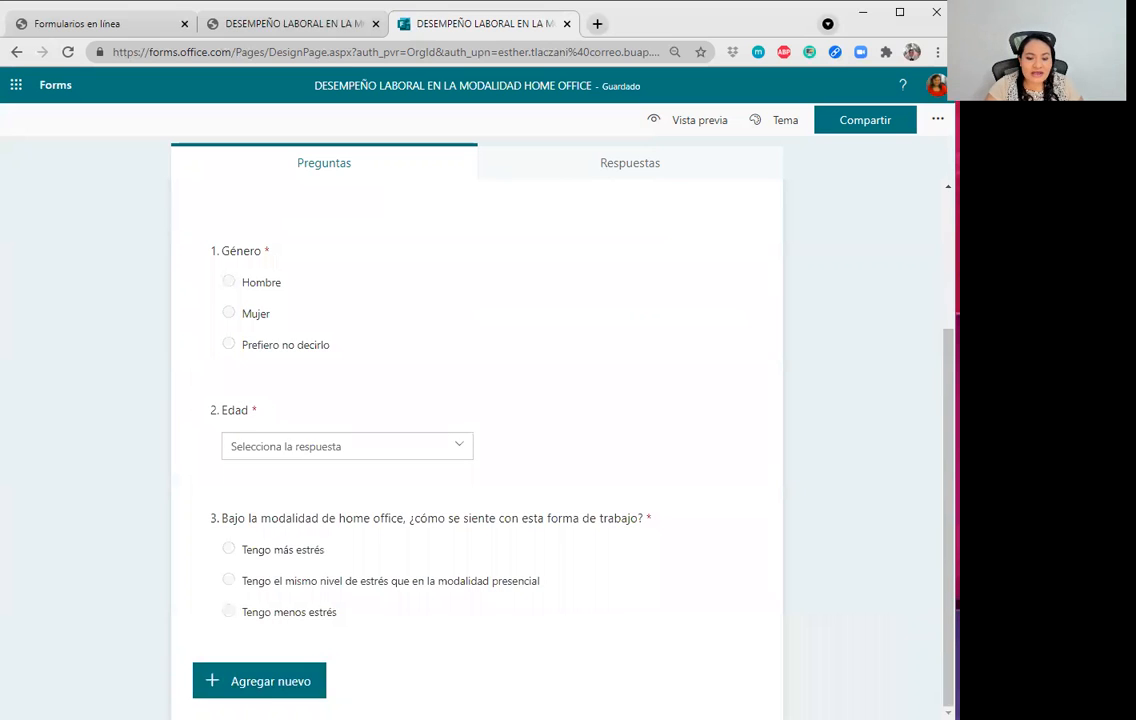
click(266, 683)
Add choice question 4 about computers at home with answers 0 and 1.
click(270, 681)
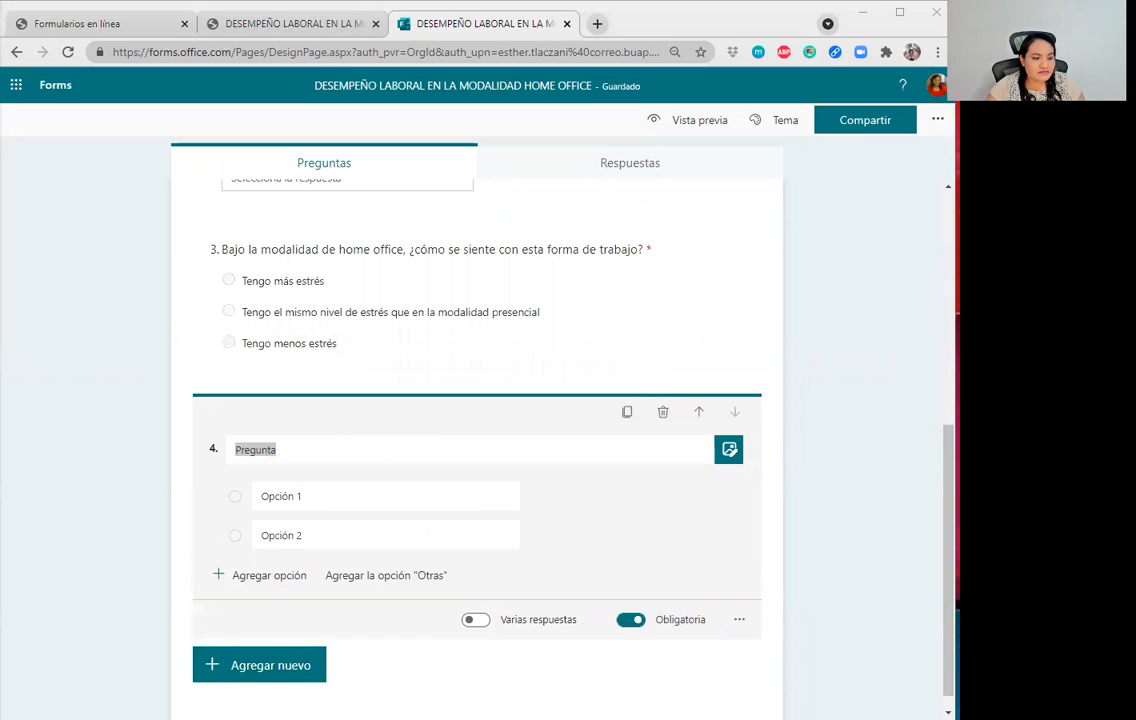
click(290, 455)
text(Indique el número de equipos de cómputo que hay en su casa, incluyendo computadoras de escritorio y/o laptop)
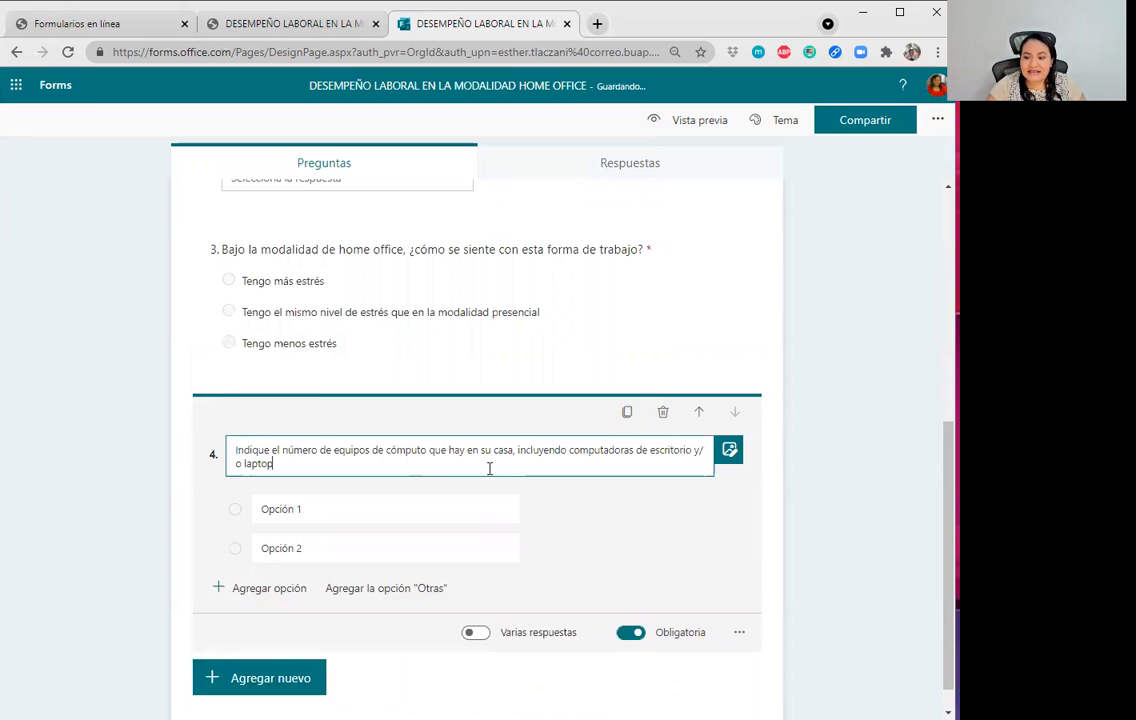
key(alt+Tab)
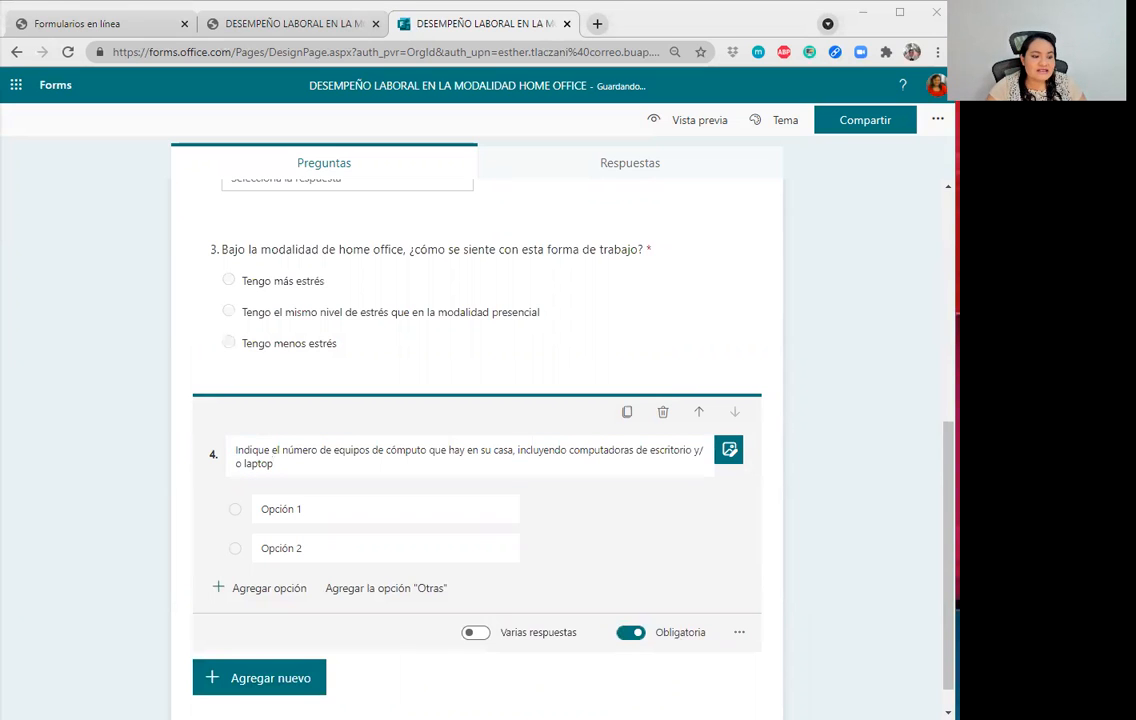
click(433, 513)
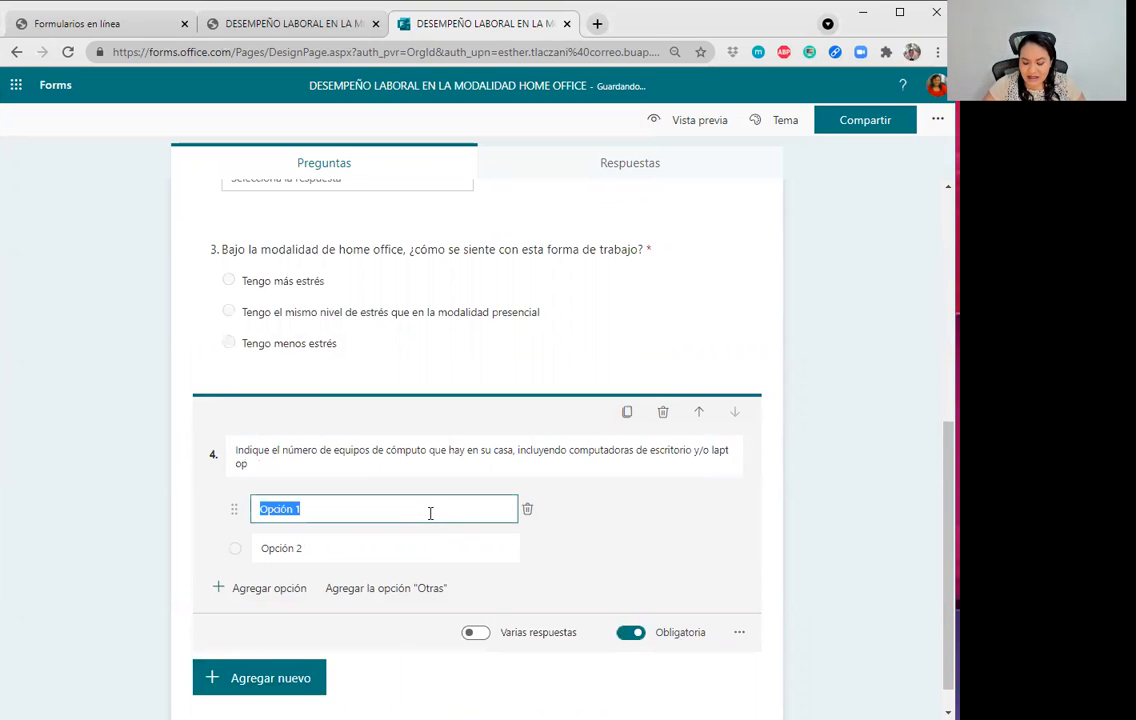
text(0)
click(422, 547)
text(1)
Add answers 2 and 3, delete the empty extra row, and add the Otras option.
key(Return)
text(2)
key(Return)
text(3)
key(Return)
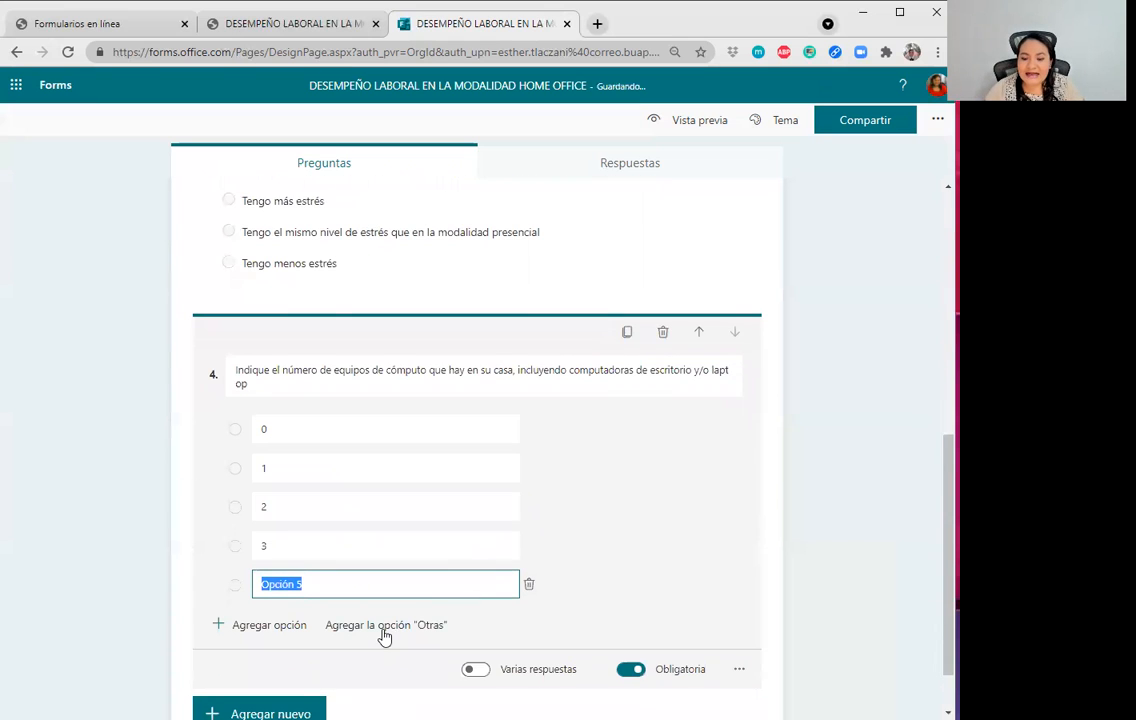
text(Otros)
key(BackSpace)
key(BackSpace)
key(BackSpace)
key(BackSpace)
key(BackSpace)
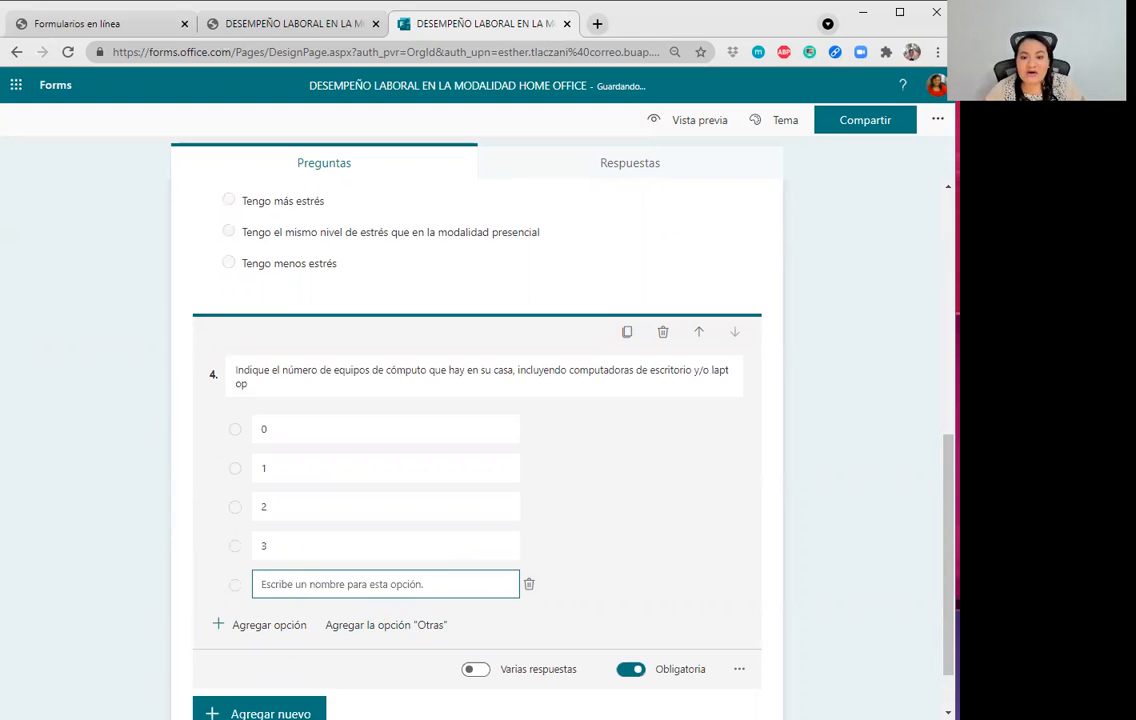
click(527, 585)
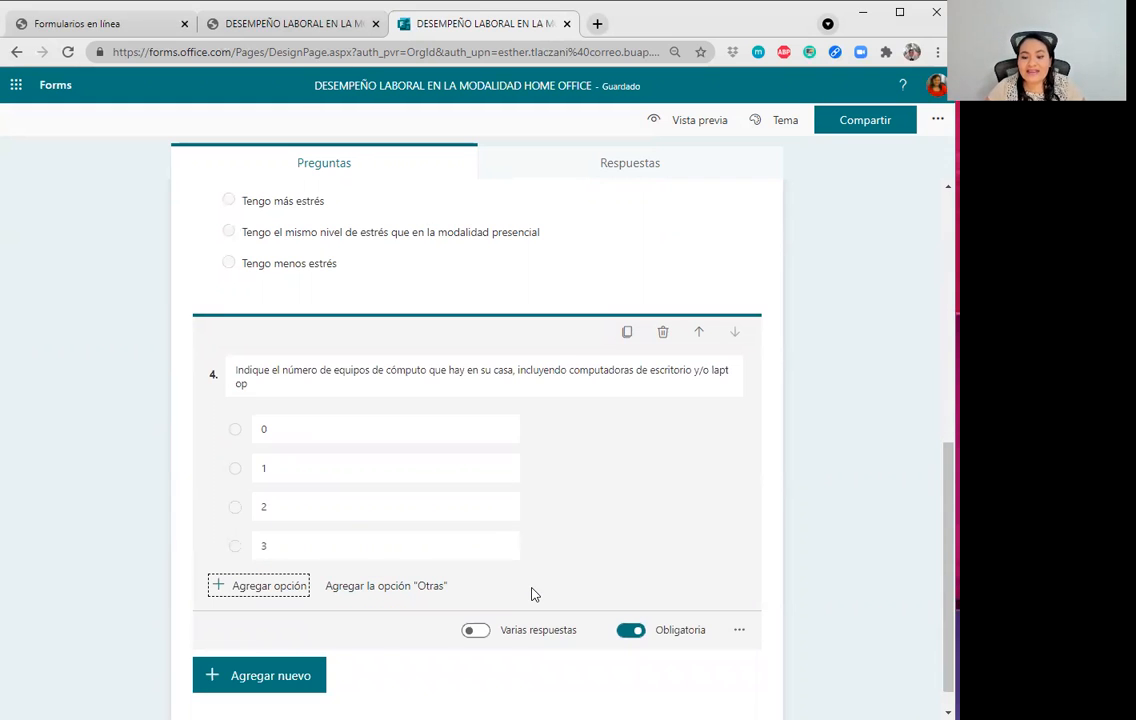
click(372, 588)
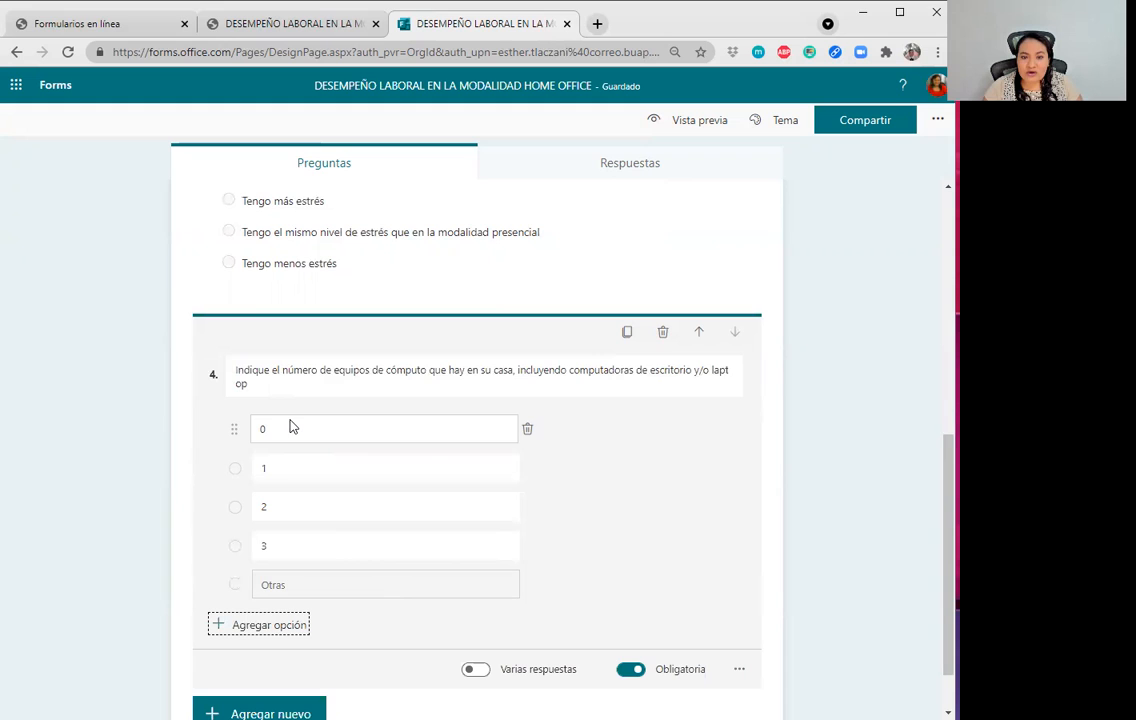
Finish question 4 as a required question and deselect its answer options.
click(271, 390)
click(349, 461)
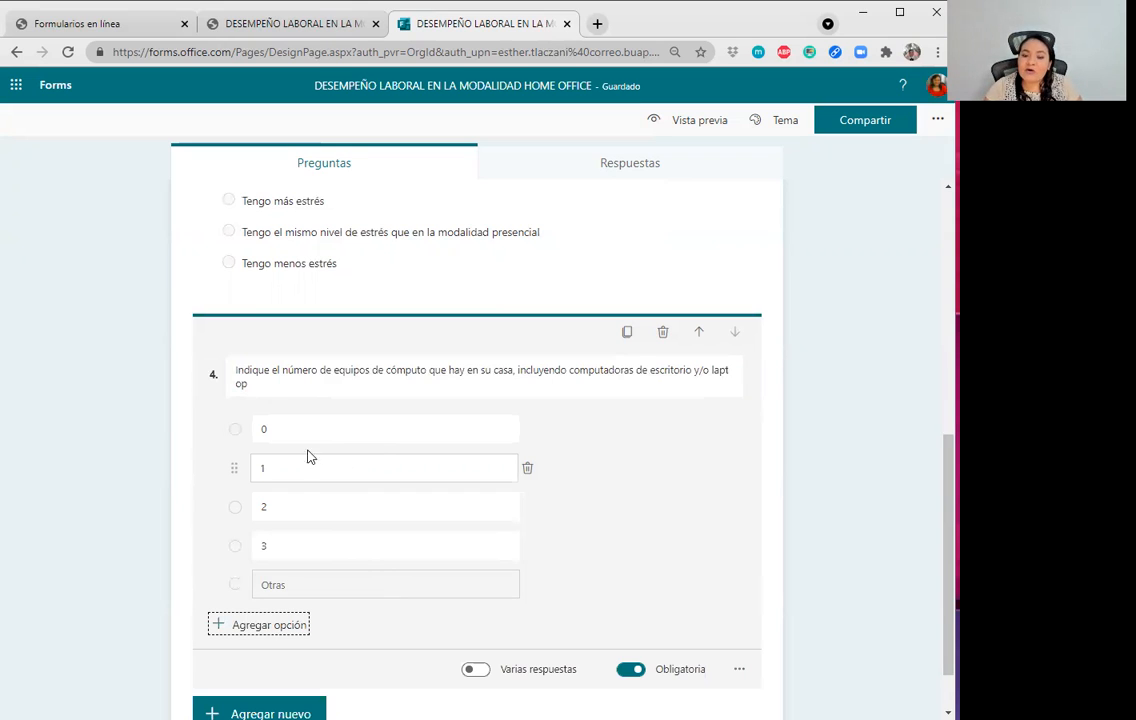
click(704, 515)
scroll(686, 540, down, 1)
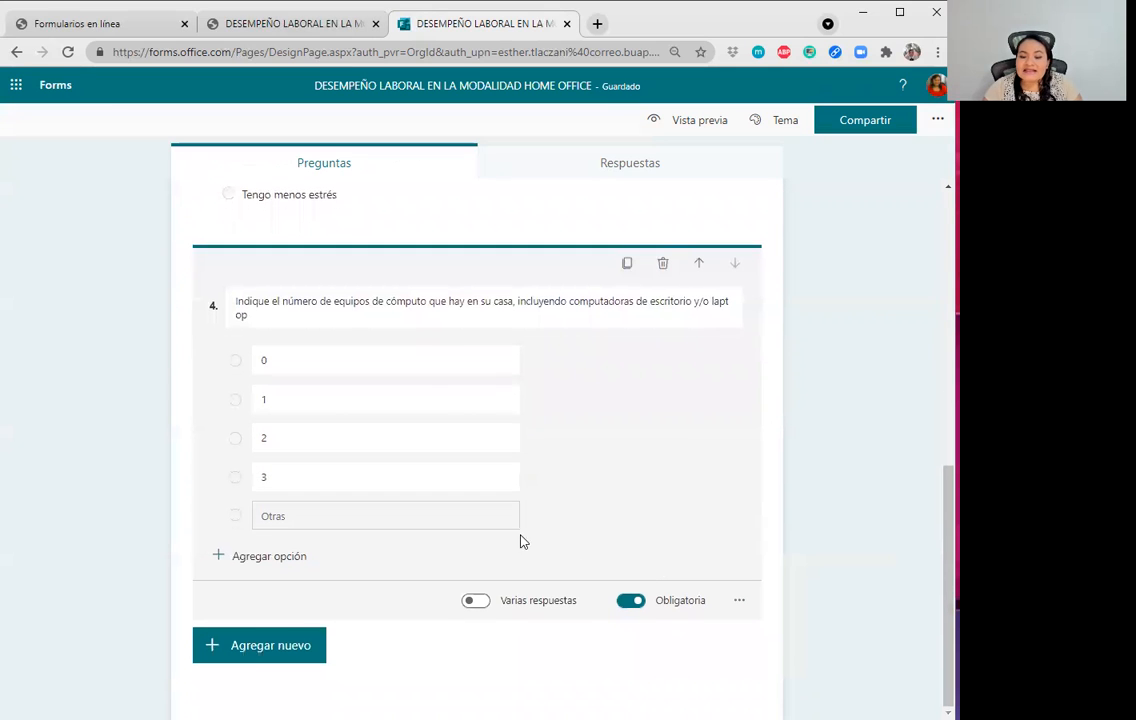
click(264, 648)
key(alt+Tab)
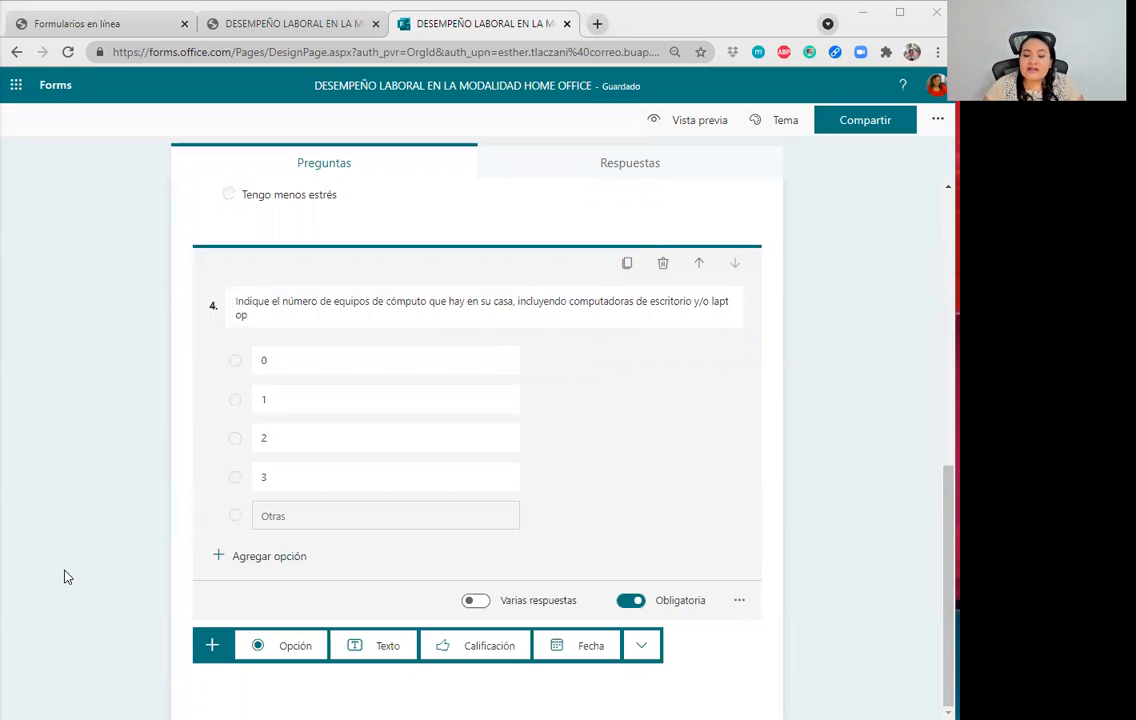
Add rating question 5 with the overall Home Office satisfaction question text.
click(467, 646)
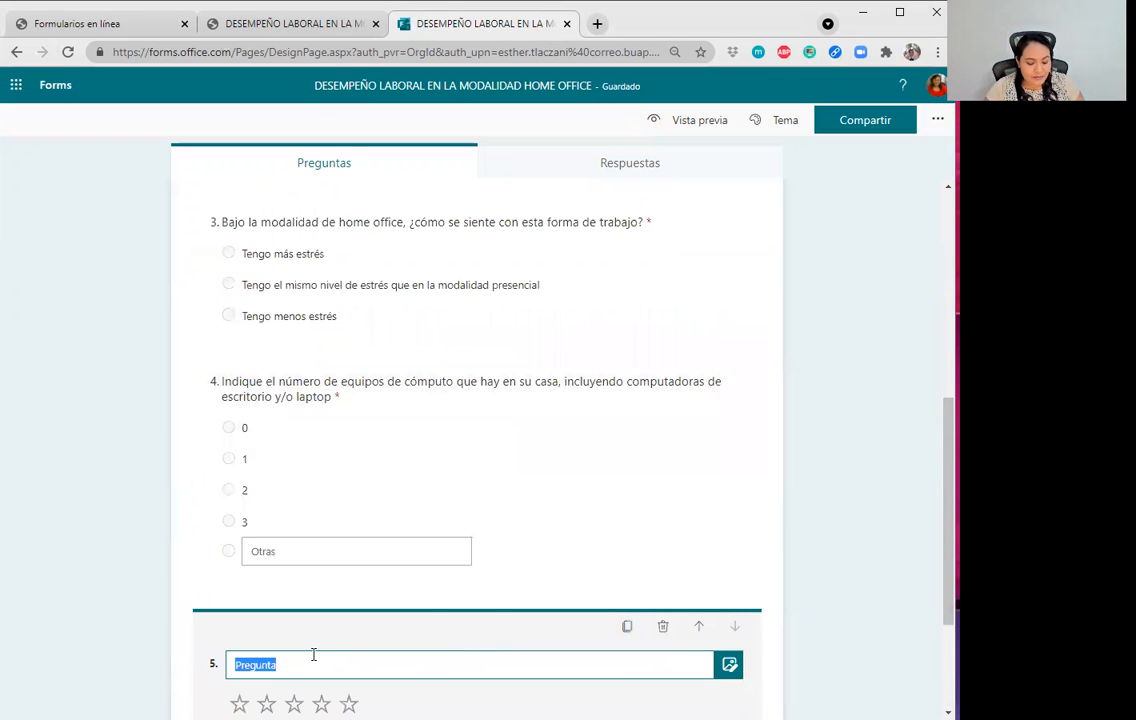
text(De forma general, indique el nivel de satisfacción al trabajar en esta modalidad de Home Office)
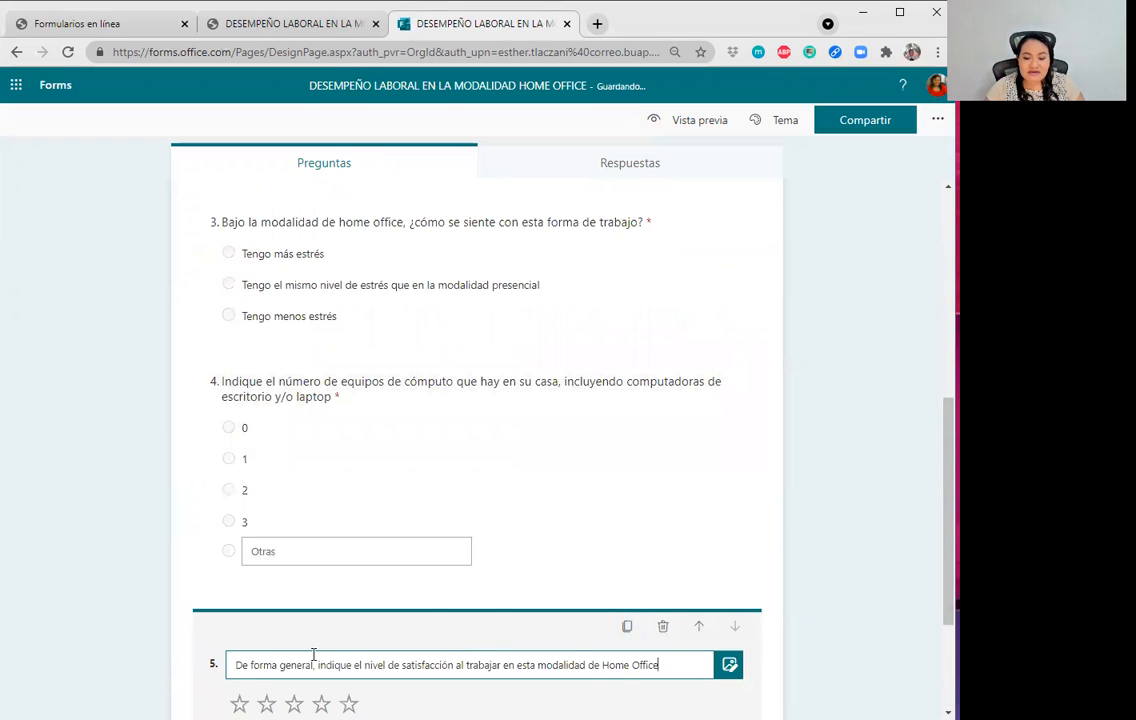
click(895, 553)
scroll(756, 563, down, 1)
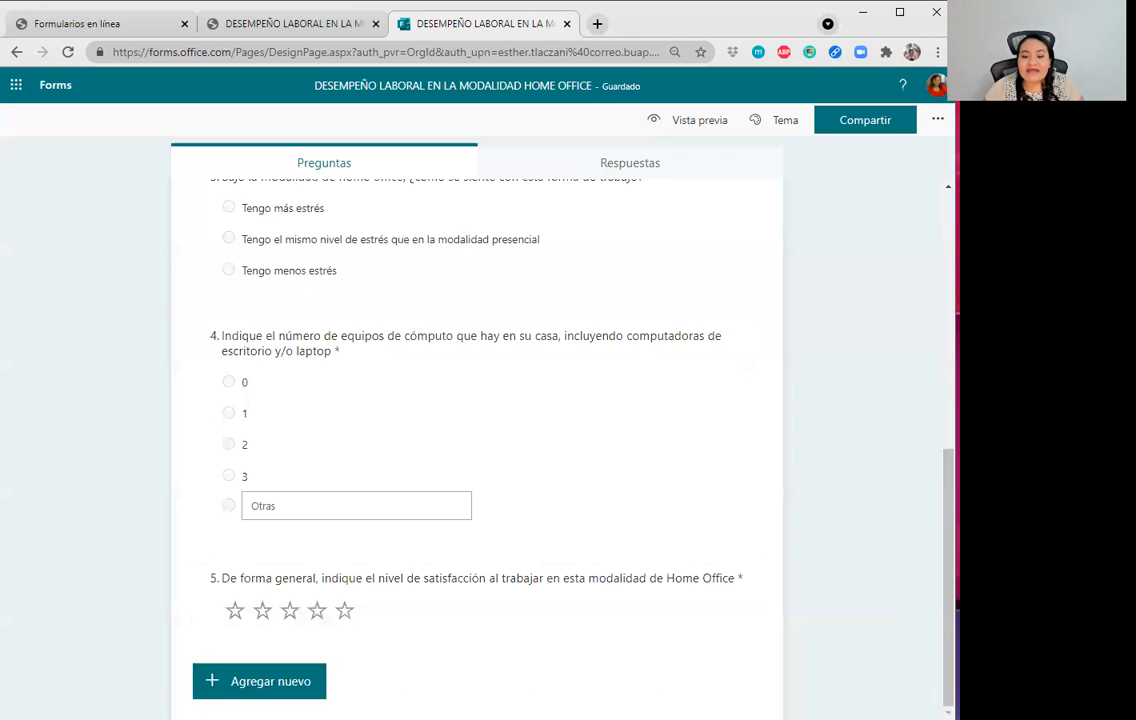
click(456, 609)
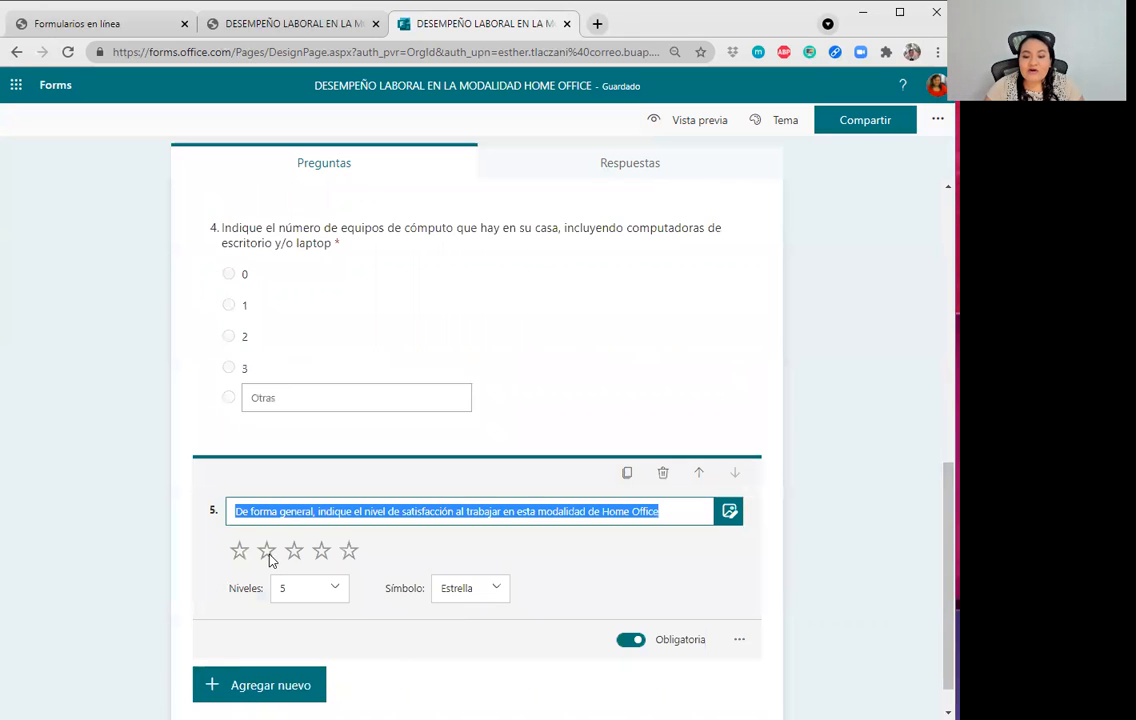
Keep 5 rating levels, try the Número symbol, then set the symbol back to Estrella.
click(330, 593)
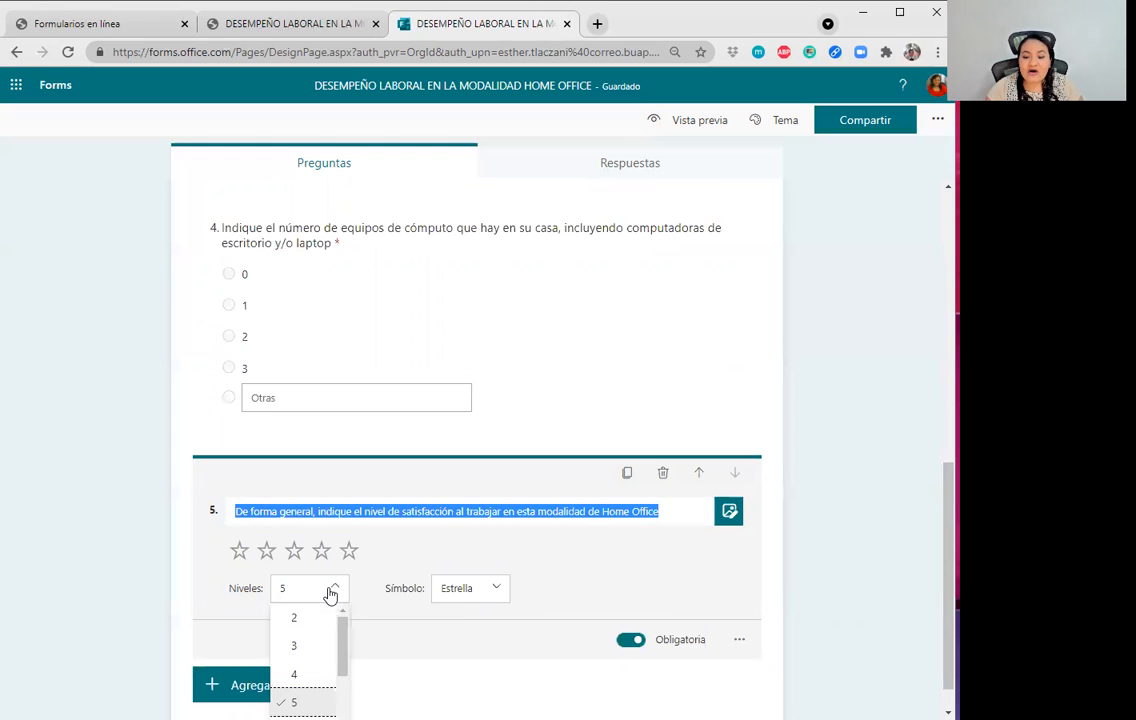
click(478, 594)
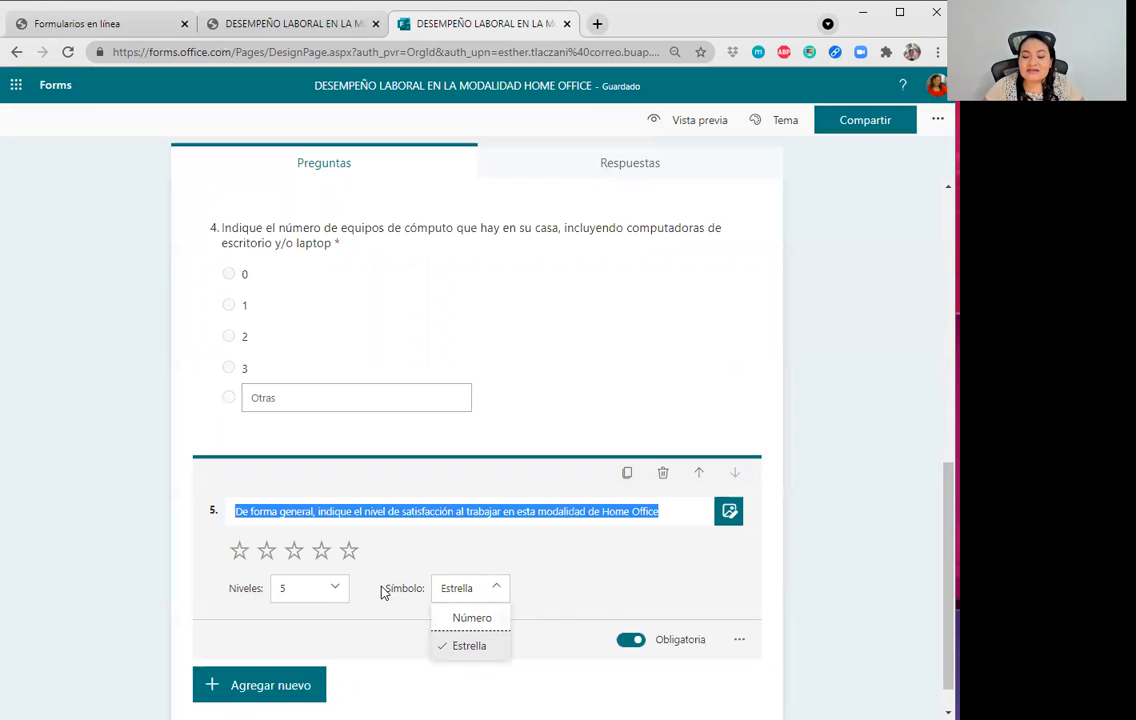
click(643, 547)
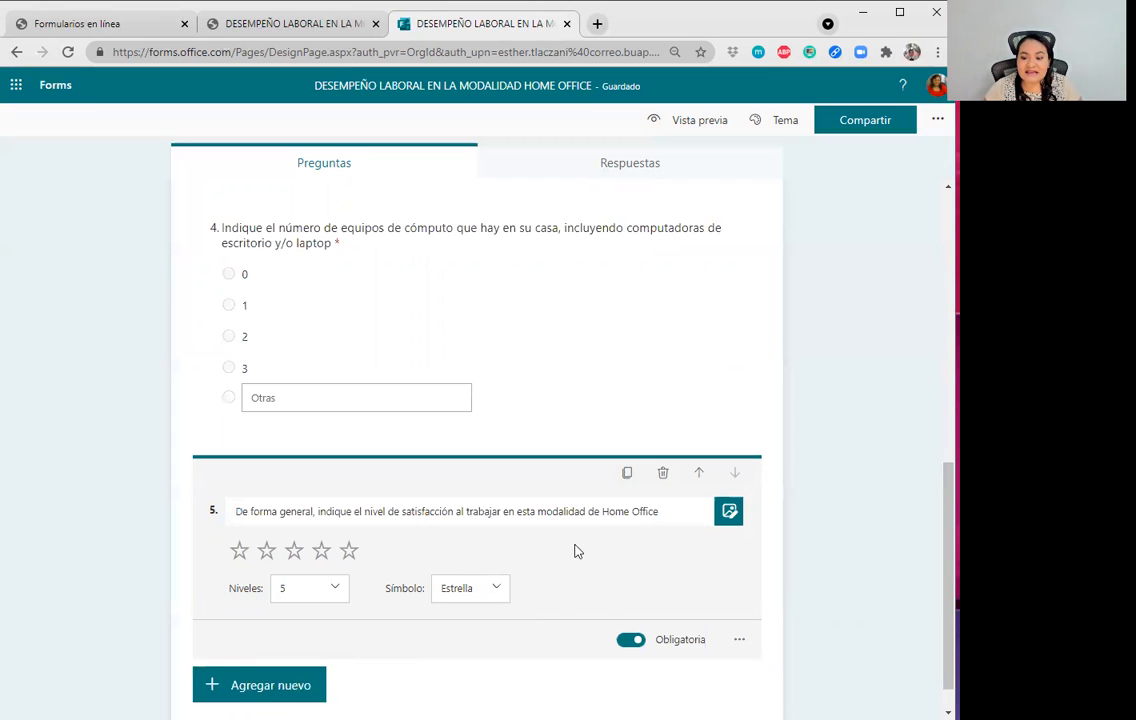
click(493, 590)
click(472, 620)
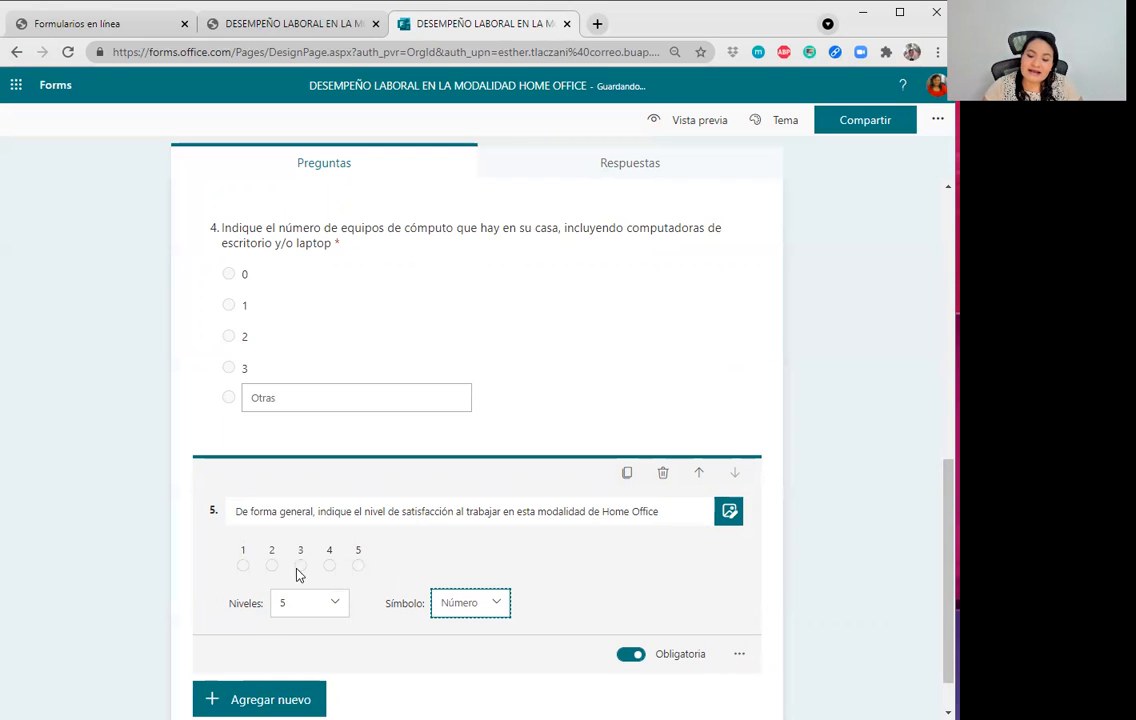
click(497, 602)
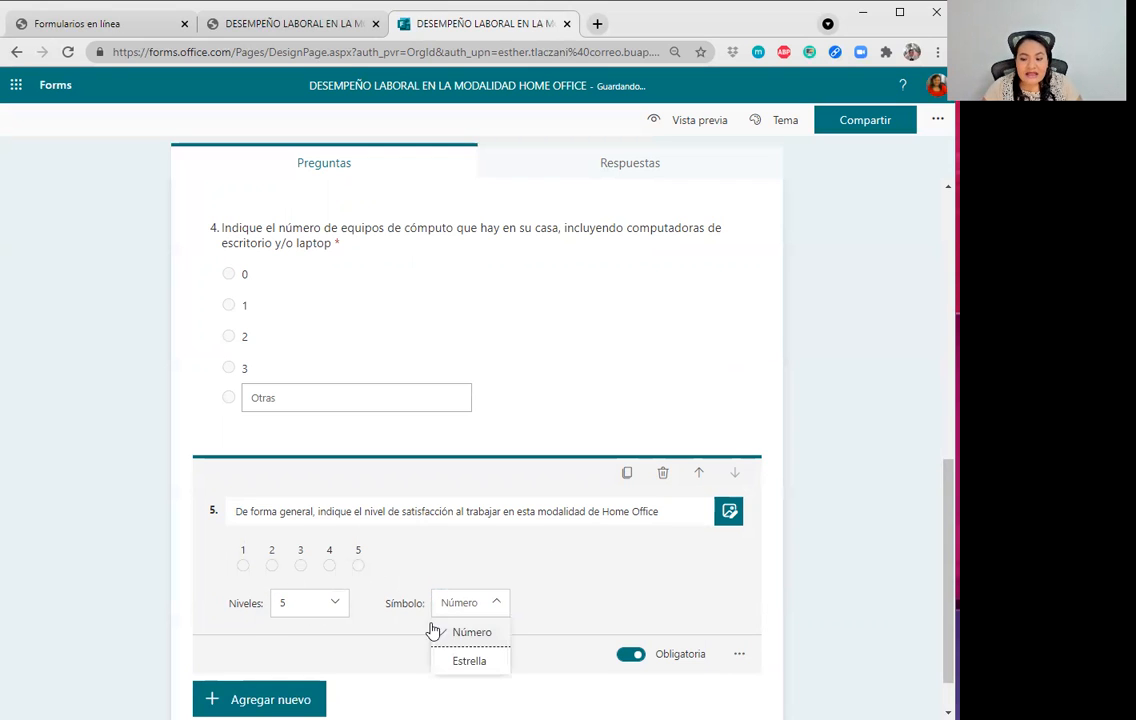
click(476, 666)
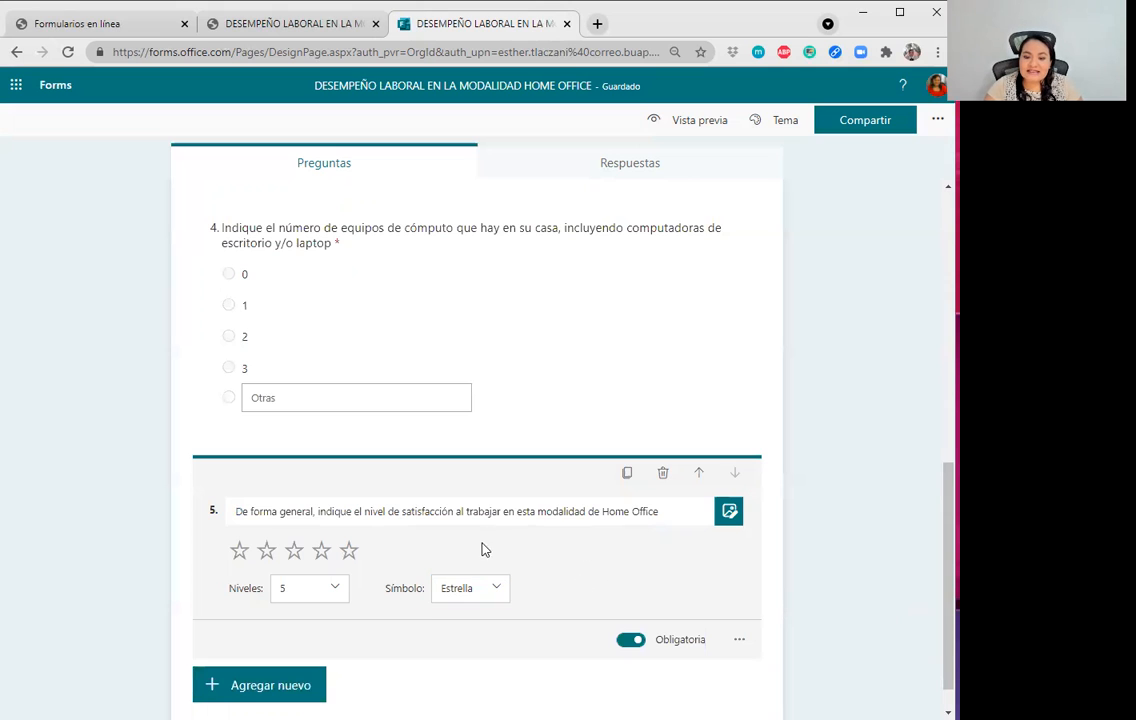
Open the Respuestas tab showing 0 responses and the ··· menu beside Estado.
scroll(485, 545, up, 15)
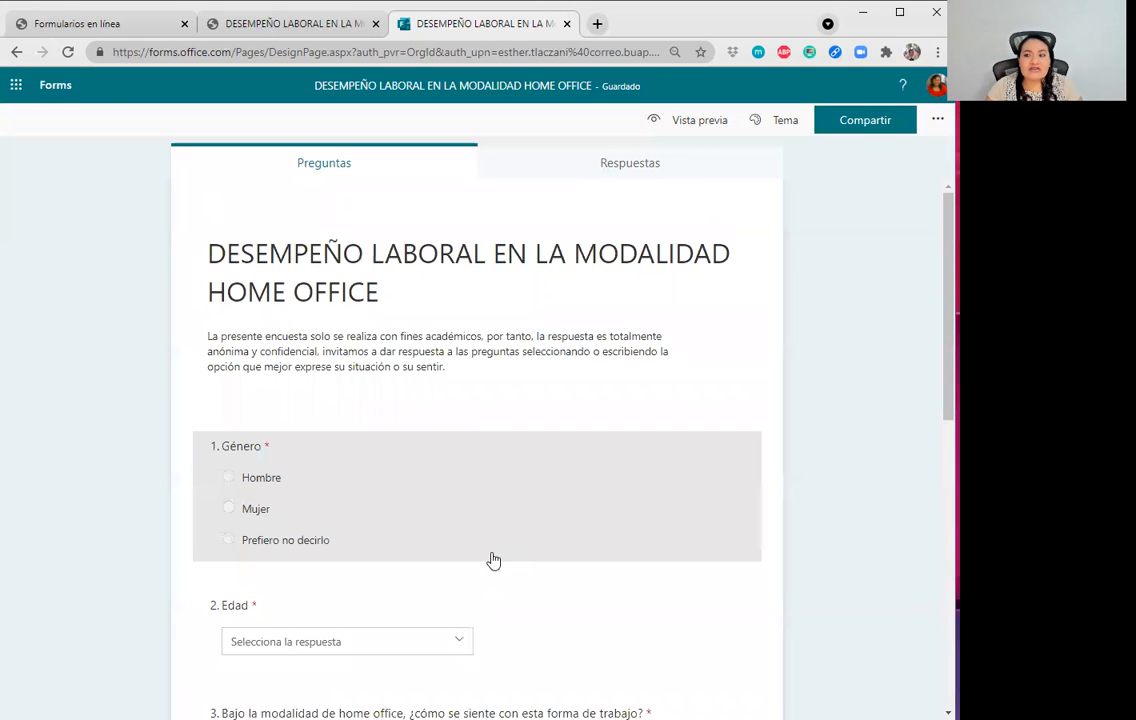
scroll(705, 572, down, 4)
scroll(770, 648, up, 3)
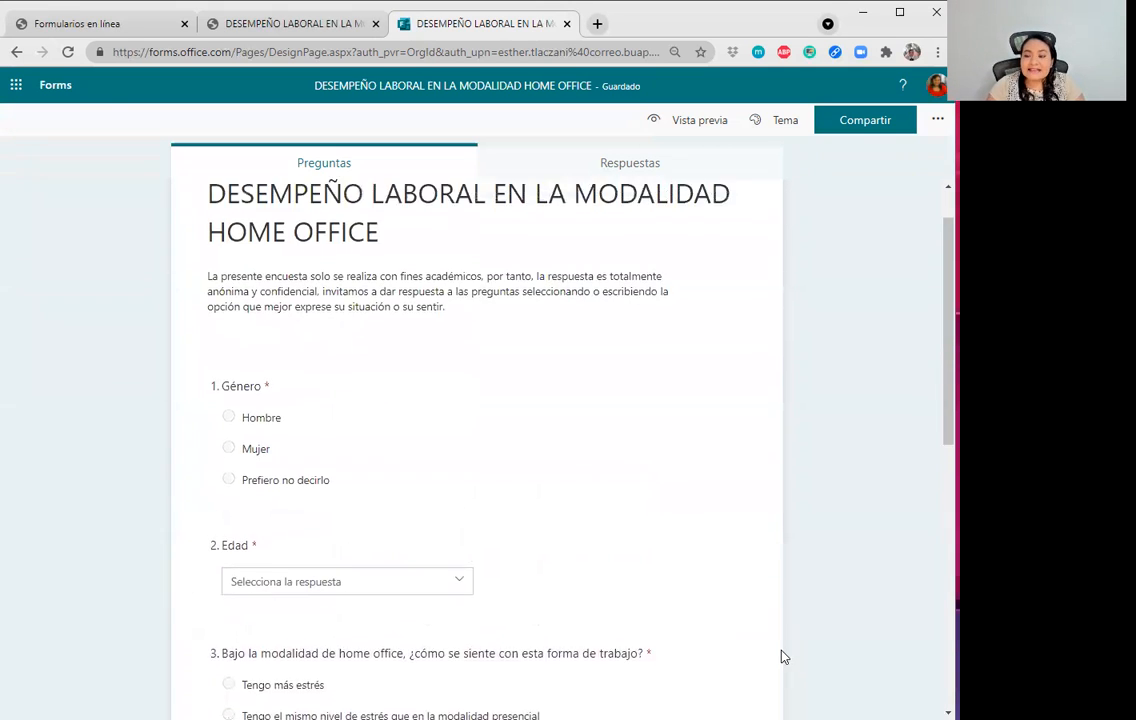
scroll(785, 657, up, 1)
click(700, 177)
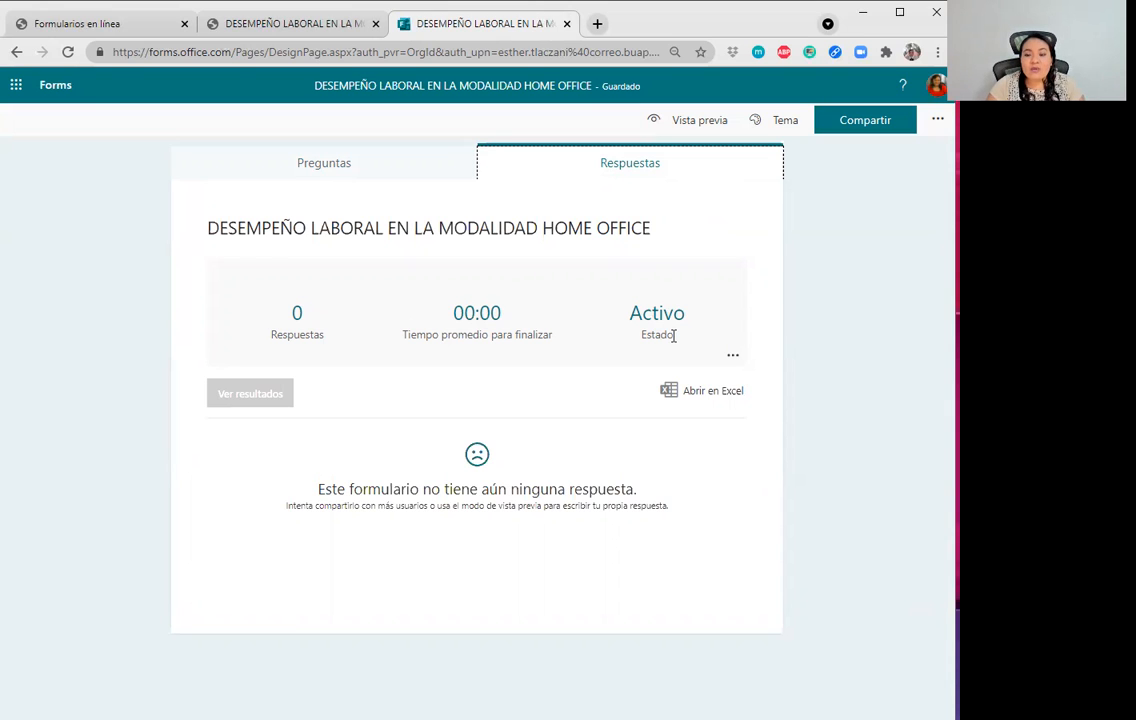
click(734, 358)
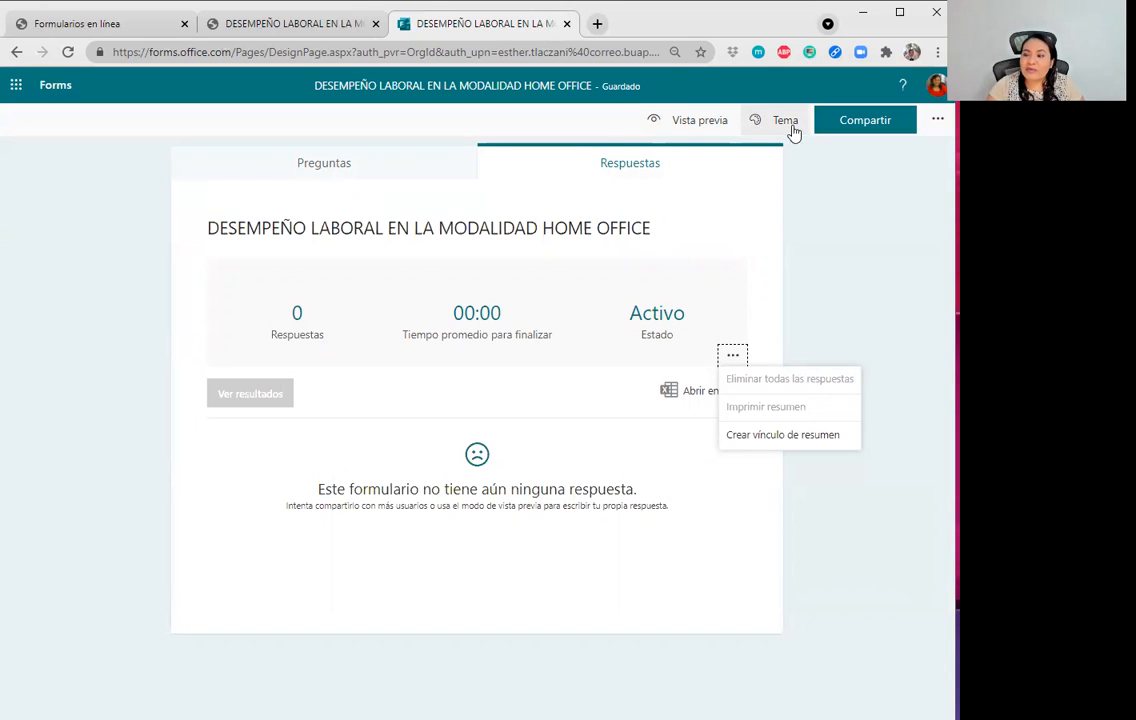
Preview the survey in phone and computer layouts, then go back to the Respuestas page.
click(692, 123)
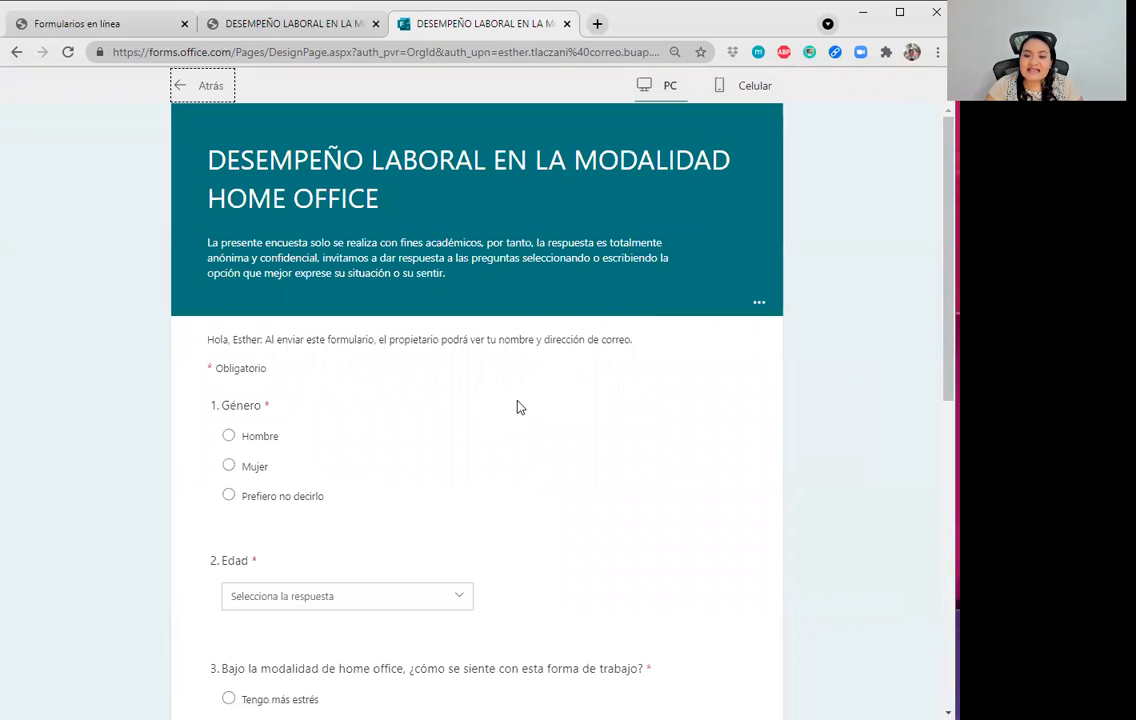
scroll(517, 406, down, 3)
scroll(517, 406, down, 3)
scroll(535, 424, up, 7)
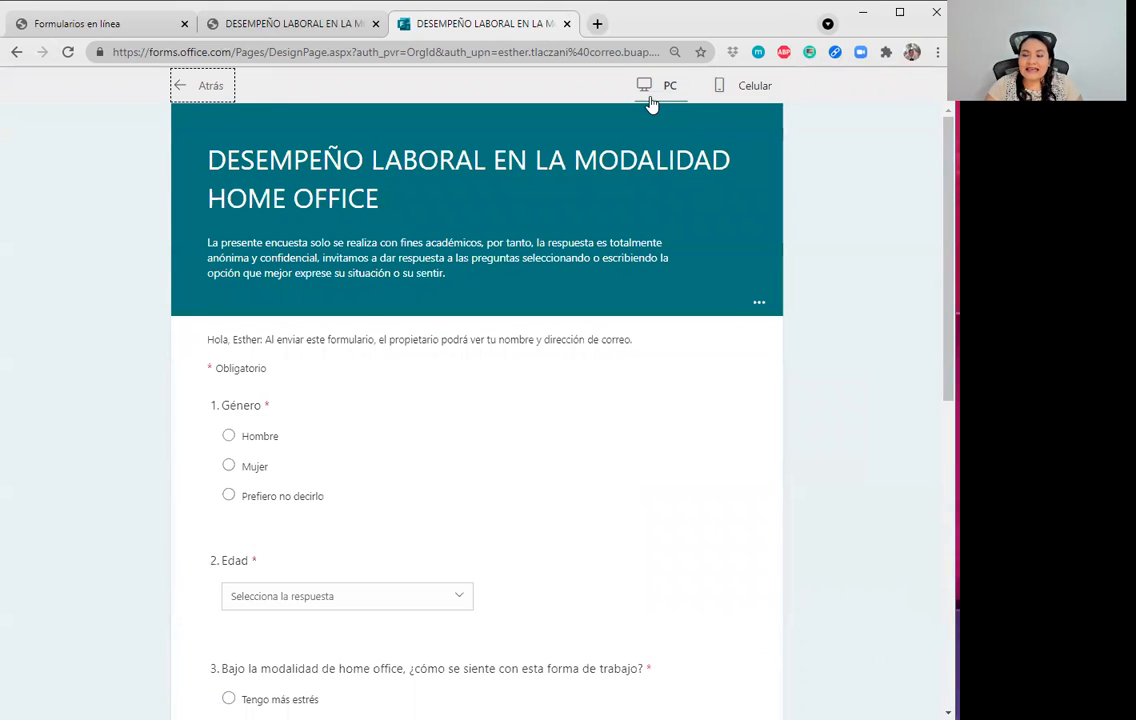
click(741, 88)
drag(606, 261, 600, 157)
click(695, 208)
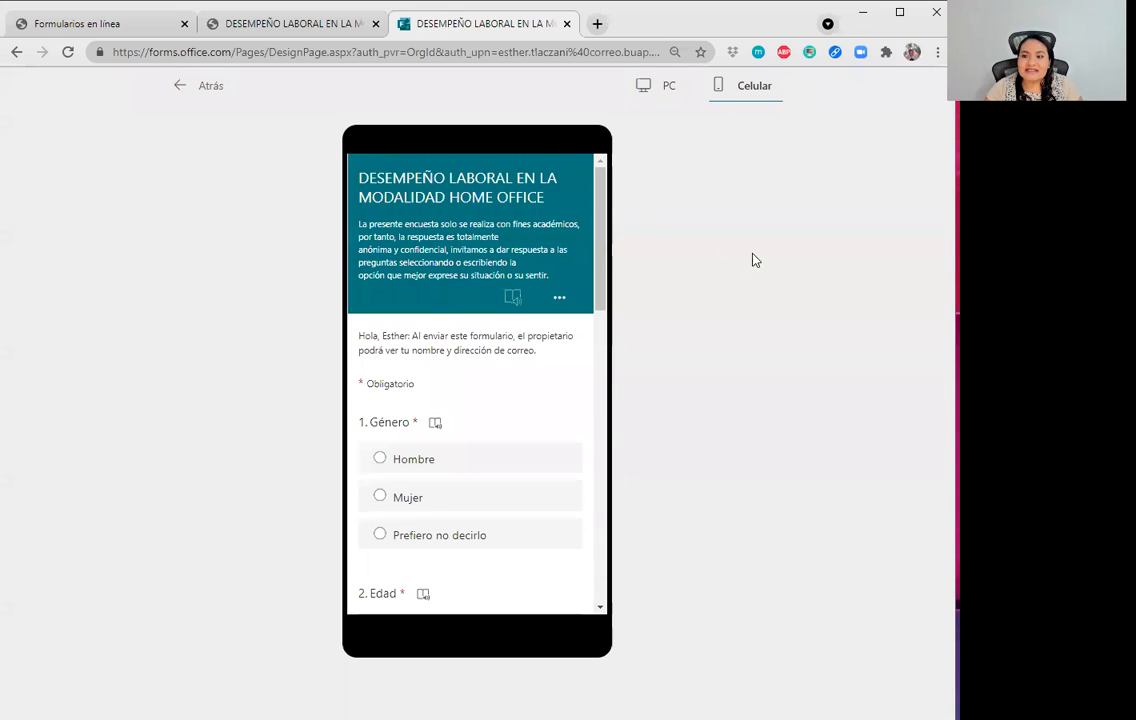
click(665, 86)
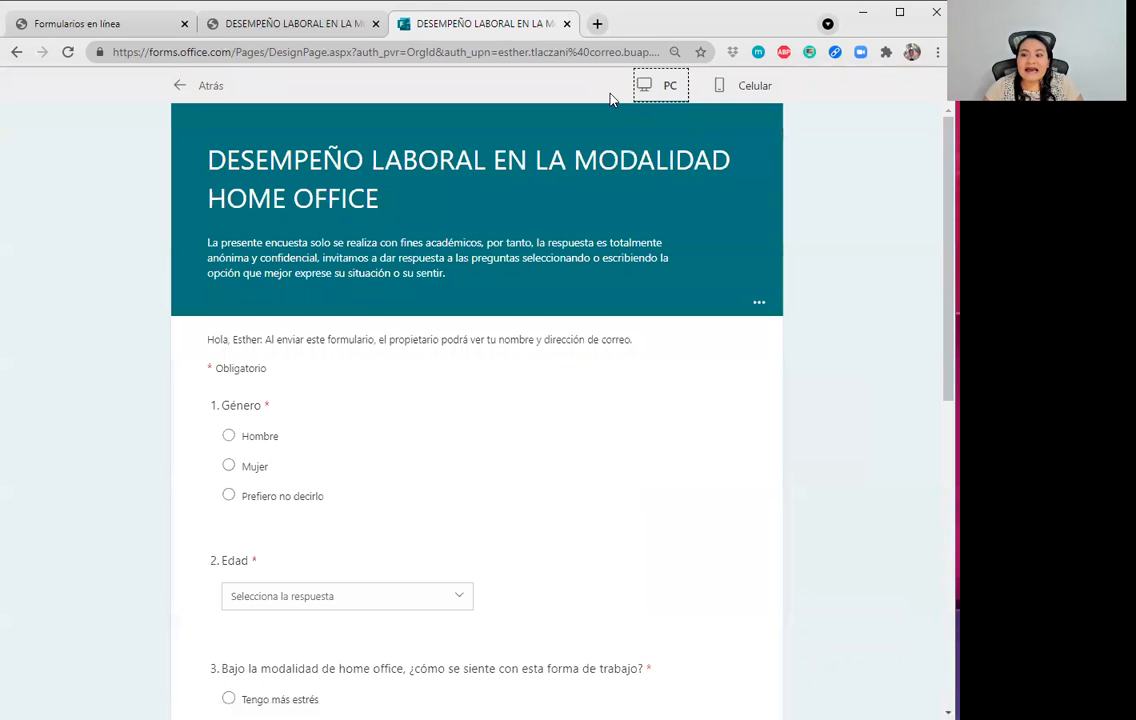
click(16, 51)
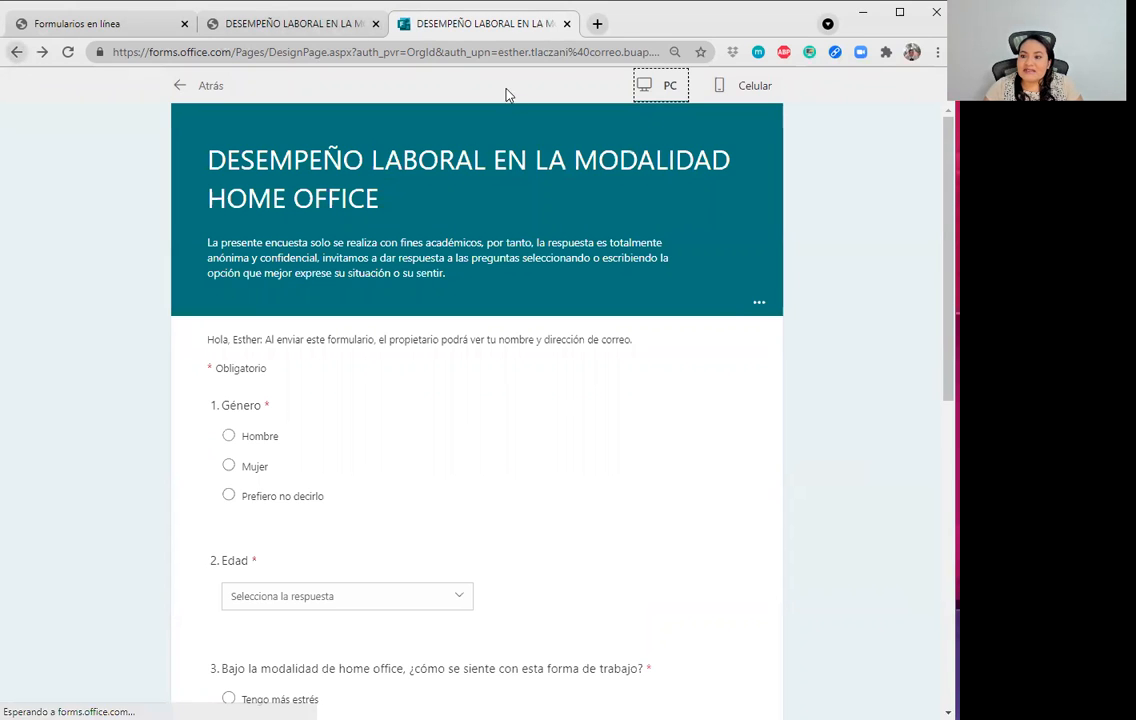
click(15, 51)
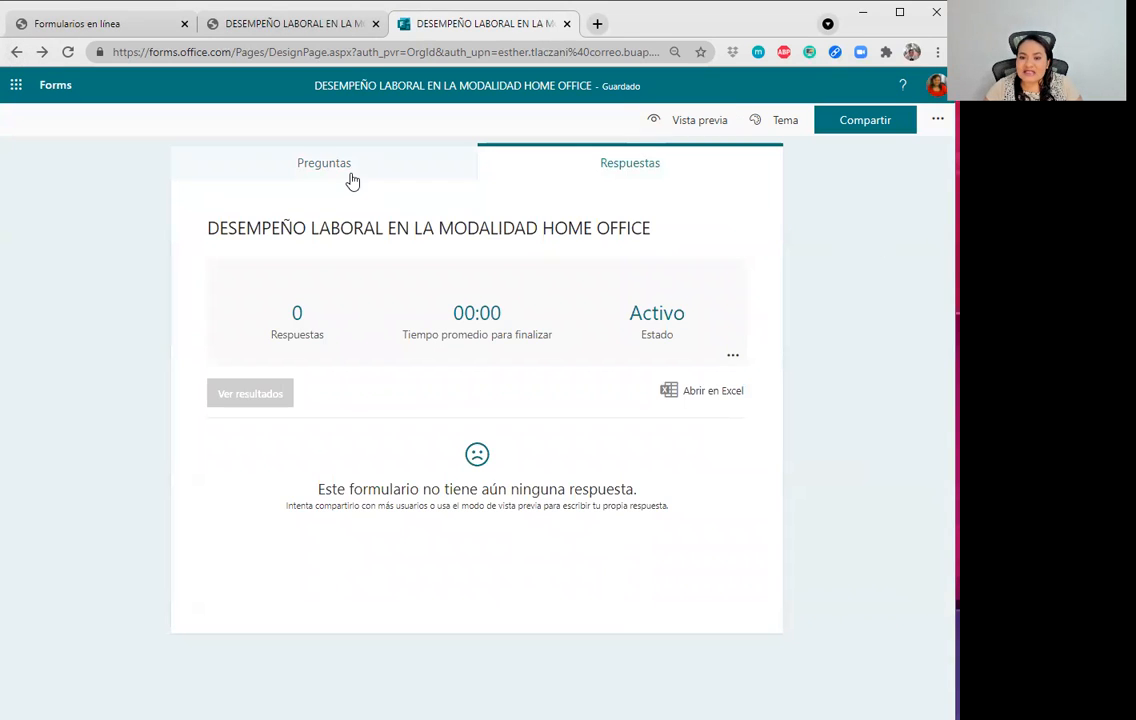
Try dark red and pink colour themes, then apply the purple home-office illustration theme.
click(348, 172)
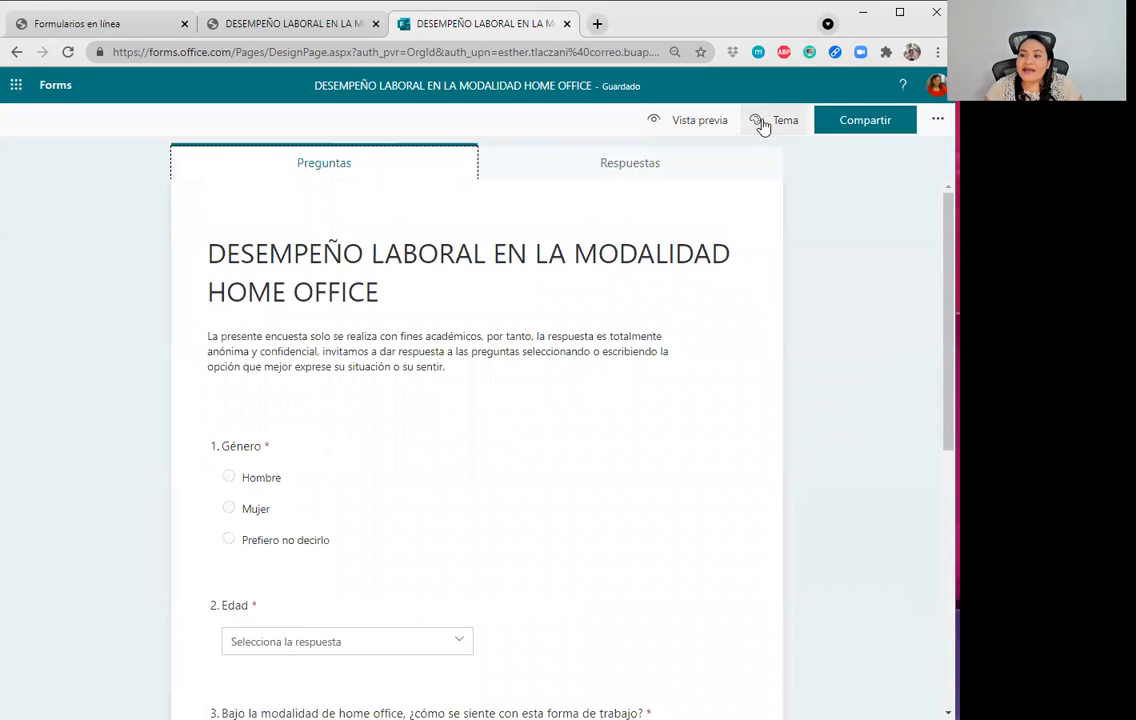
click(763, 128)
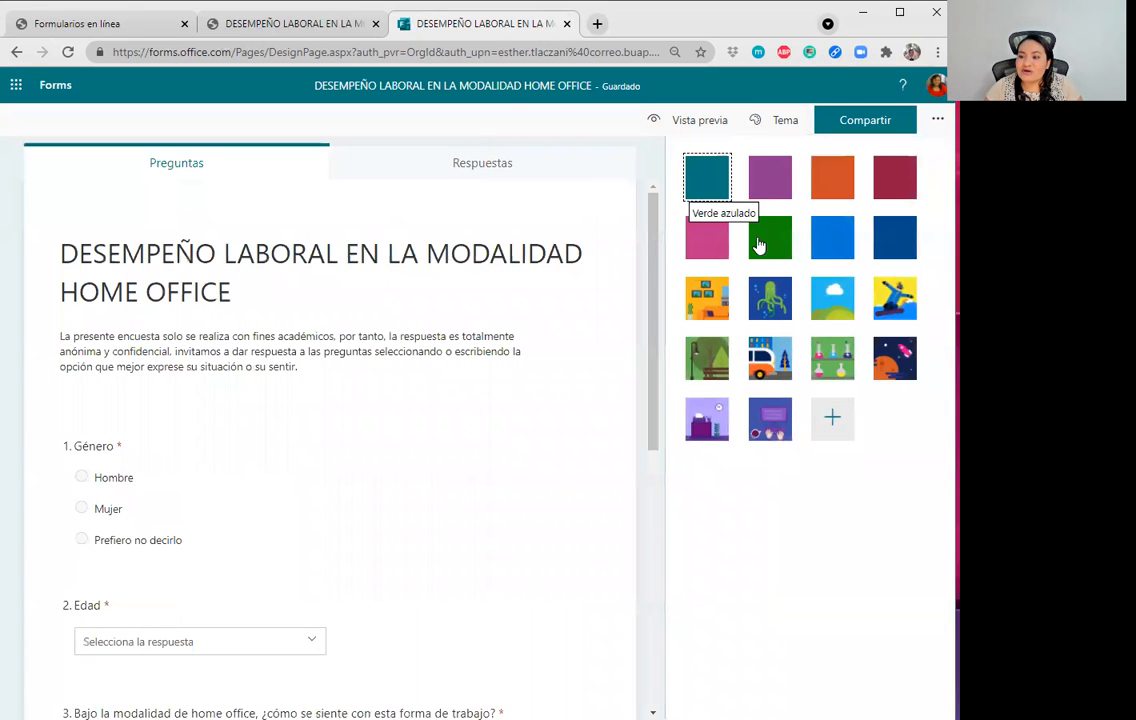
click(769, 178)
click(898, 180)
click(694, 240)
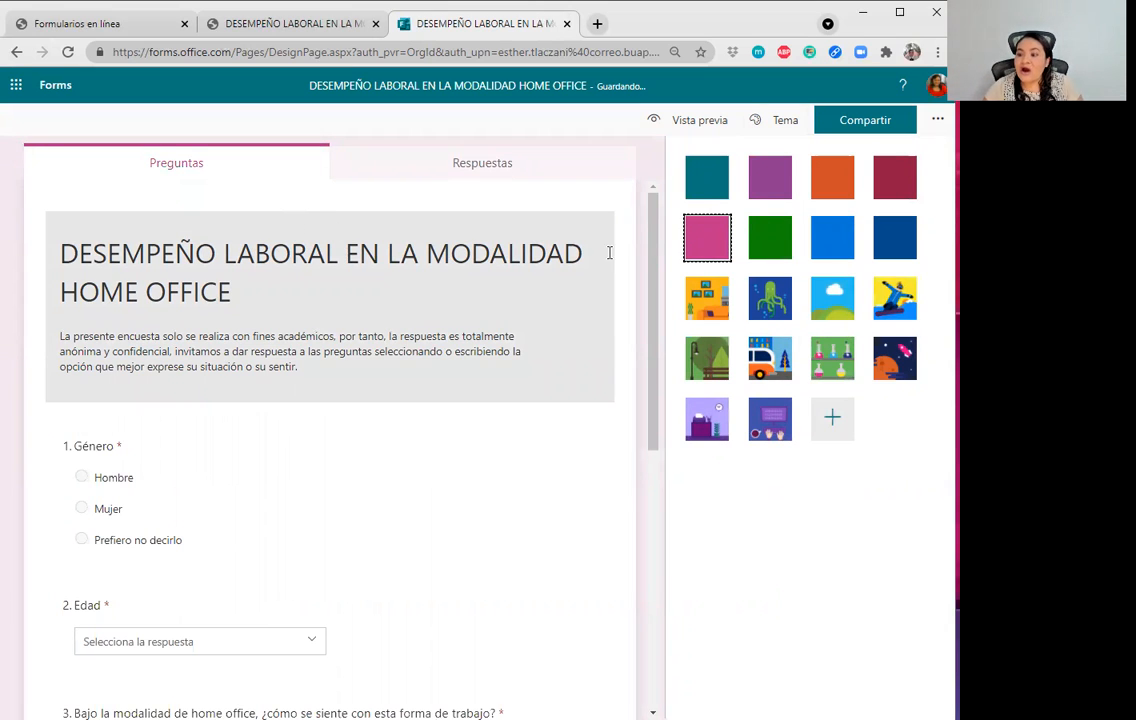
click(768, 430)
click(694, 420)
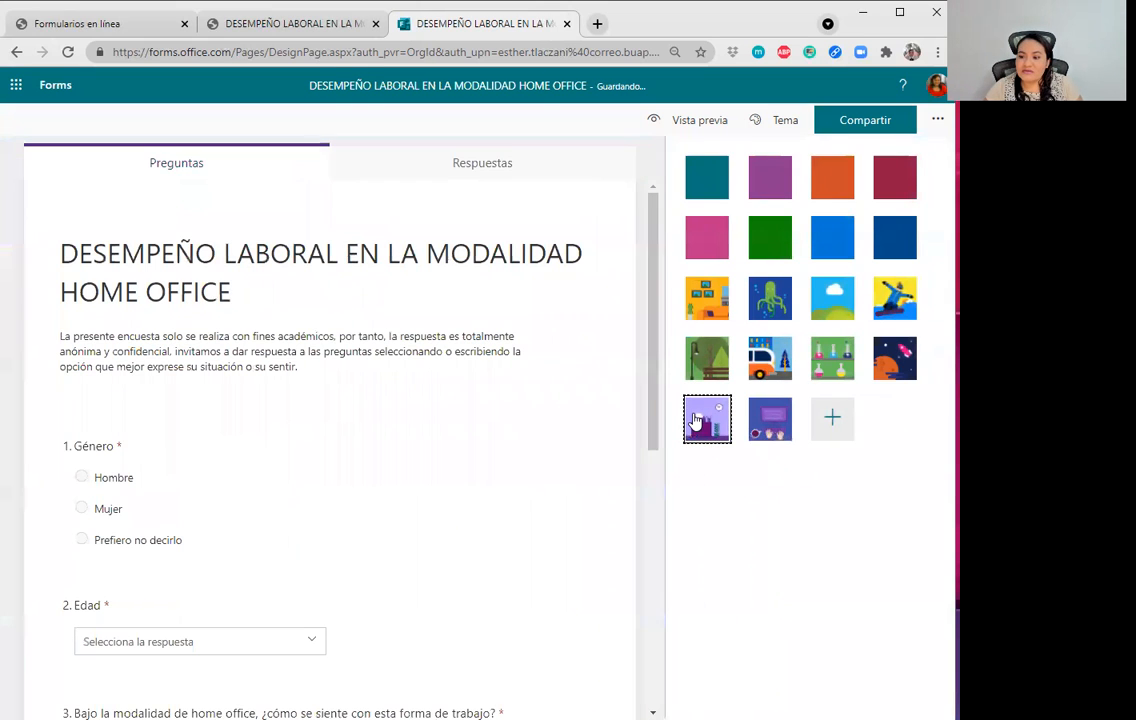
scroll(470, 470, down, 5)
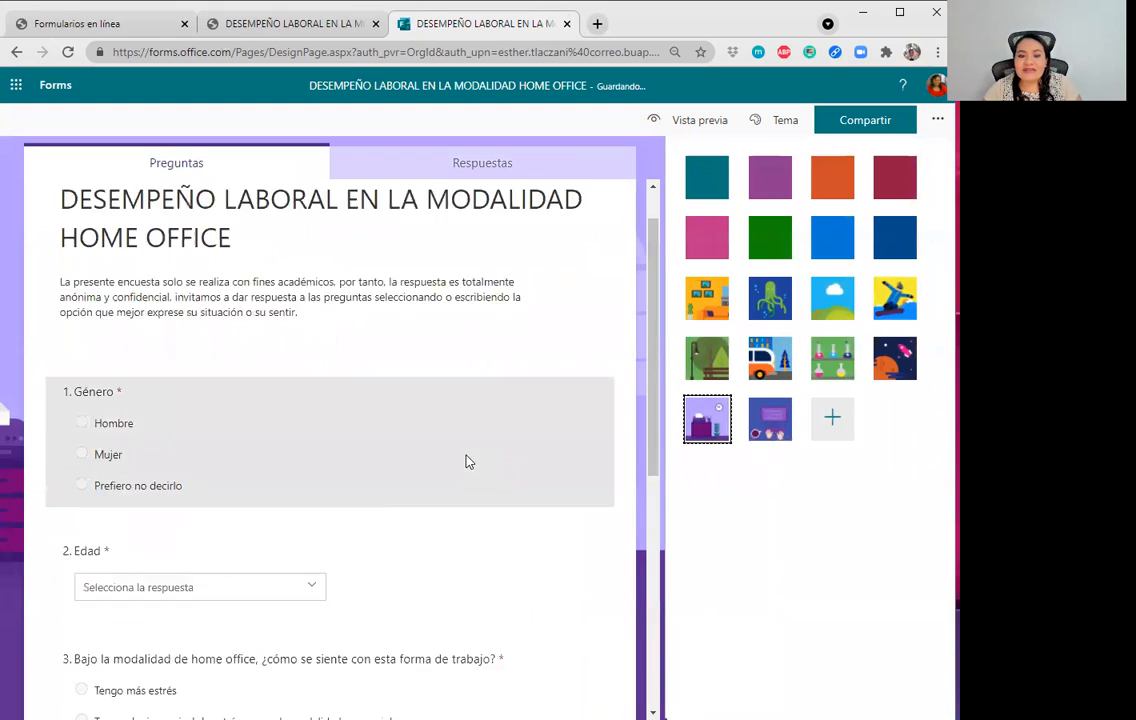
scroll(489, 492, up, 5)
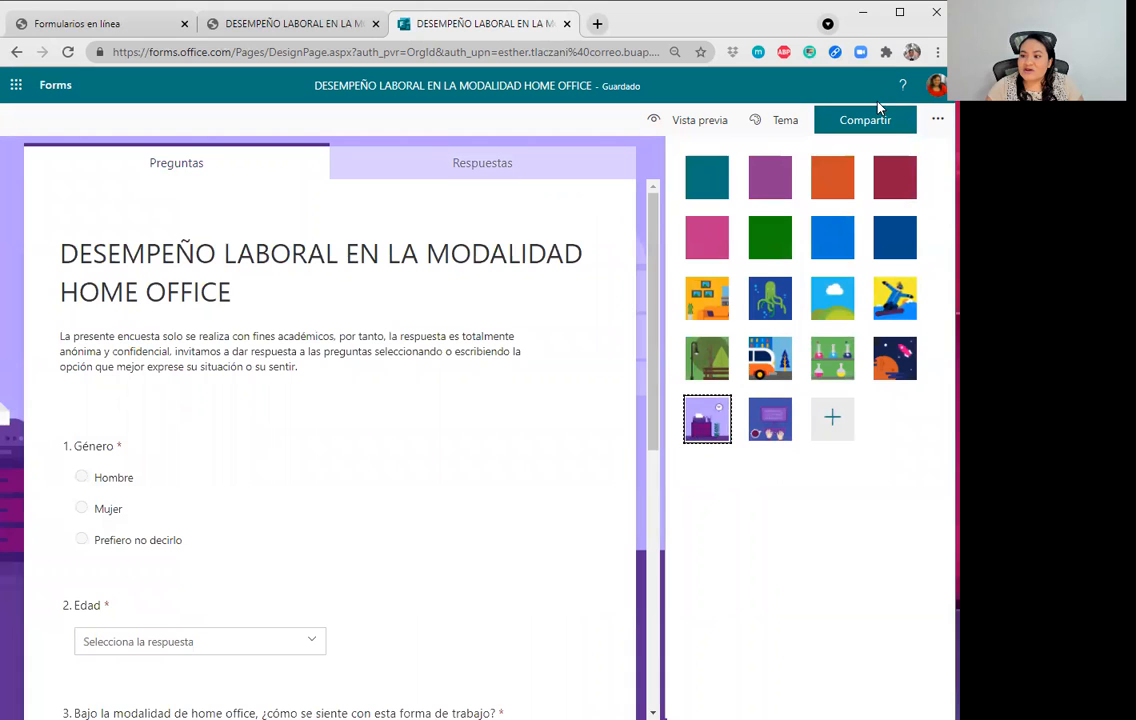
Set sharing to 'Cualquier persona puede responder' and tick Acortar URL for a short link.
click(899, 124)
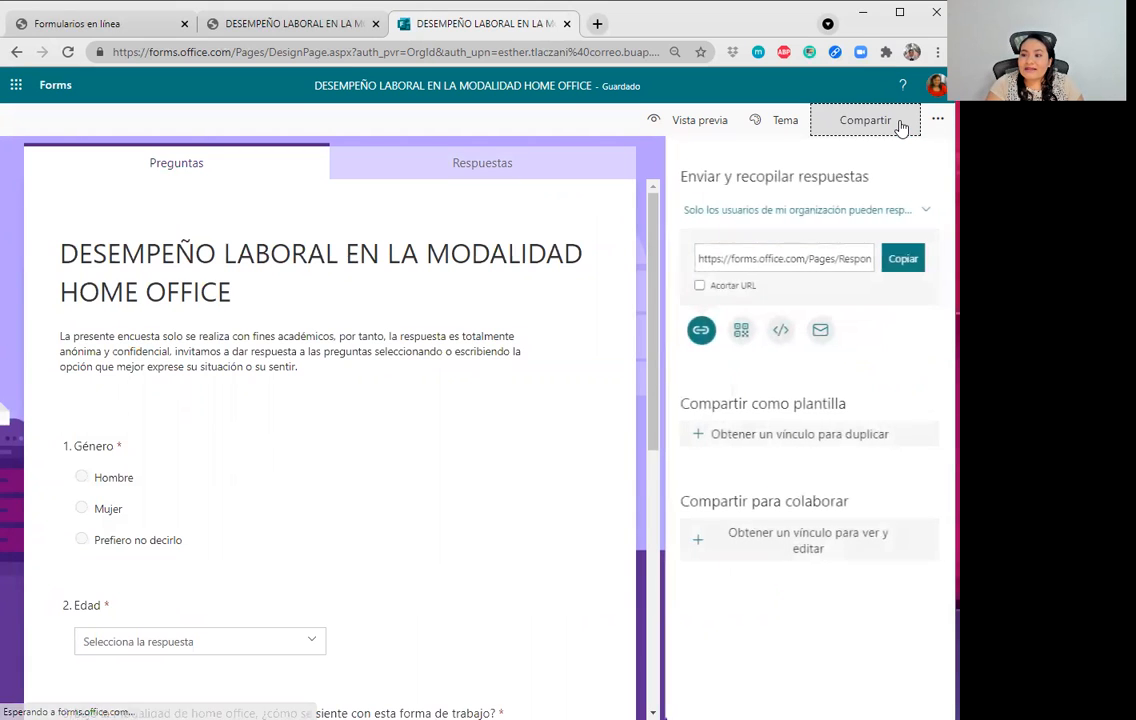
click(740, 220)
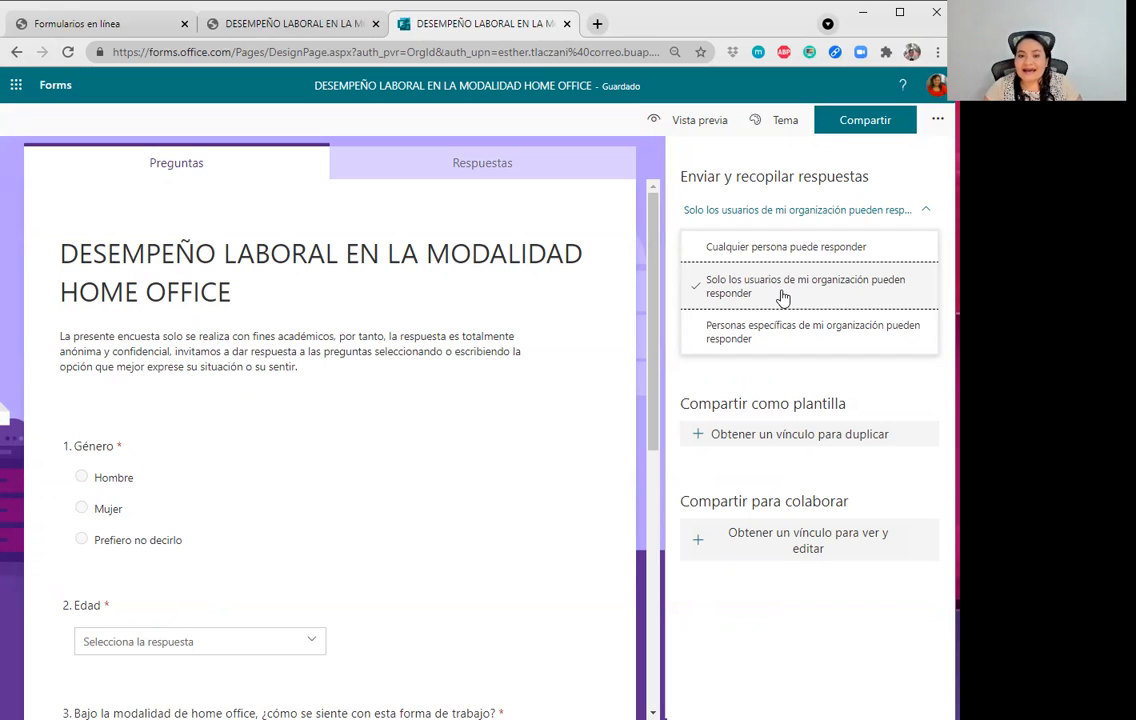
click(745, 250)
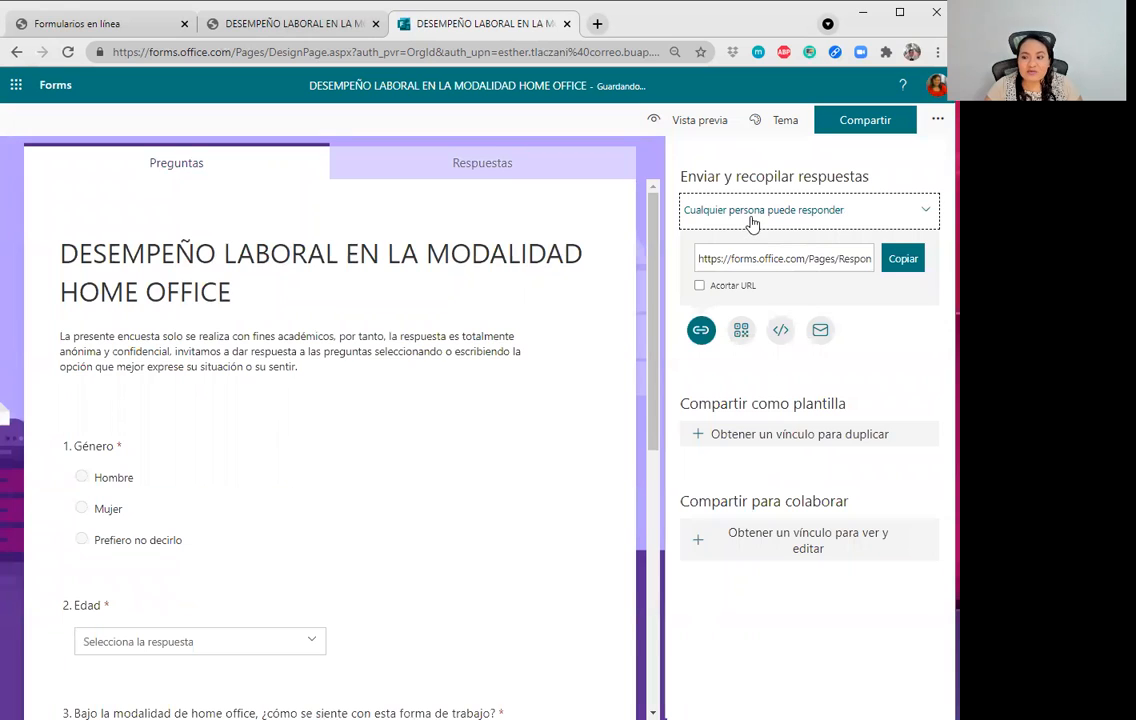
click(699, 286)
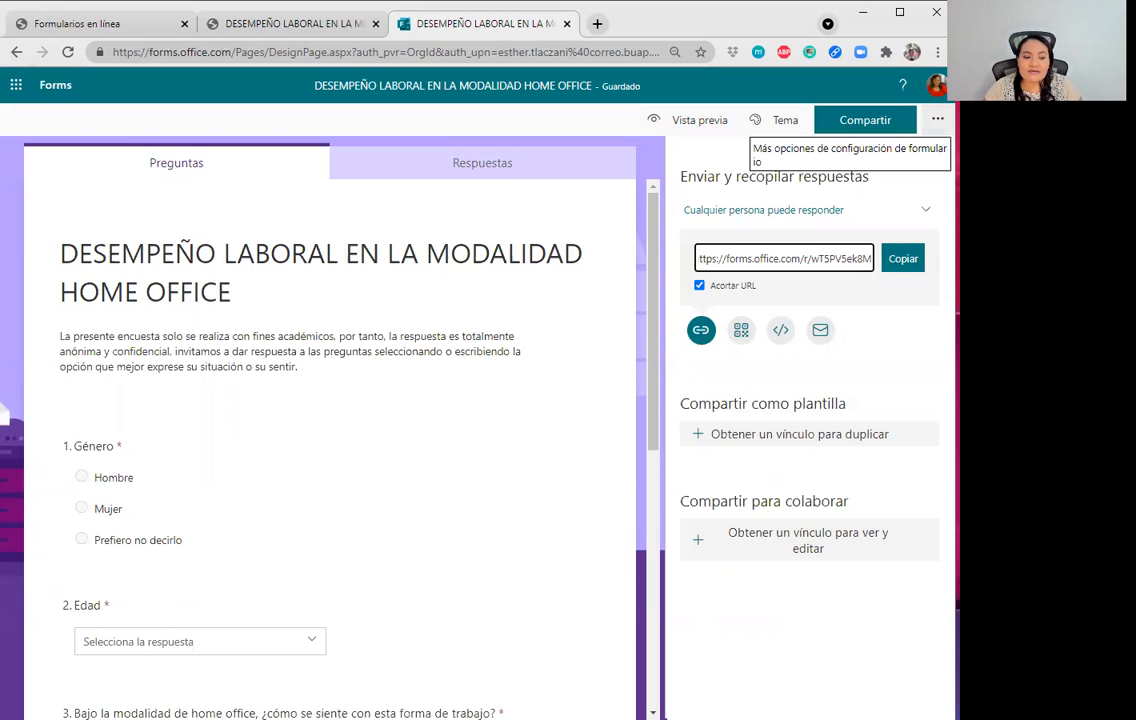
In the form settings, turn on both a start date and an end date for responses.
click(937, 119)
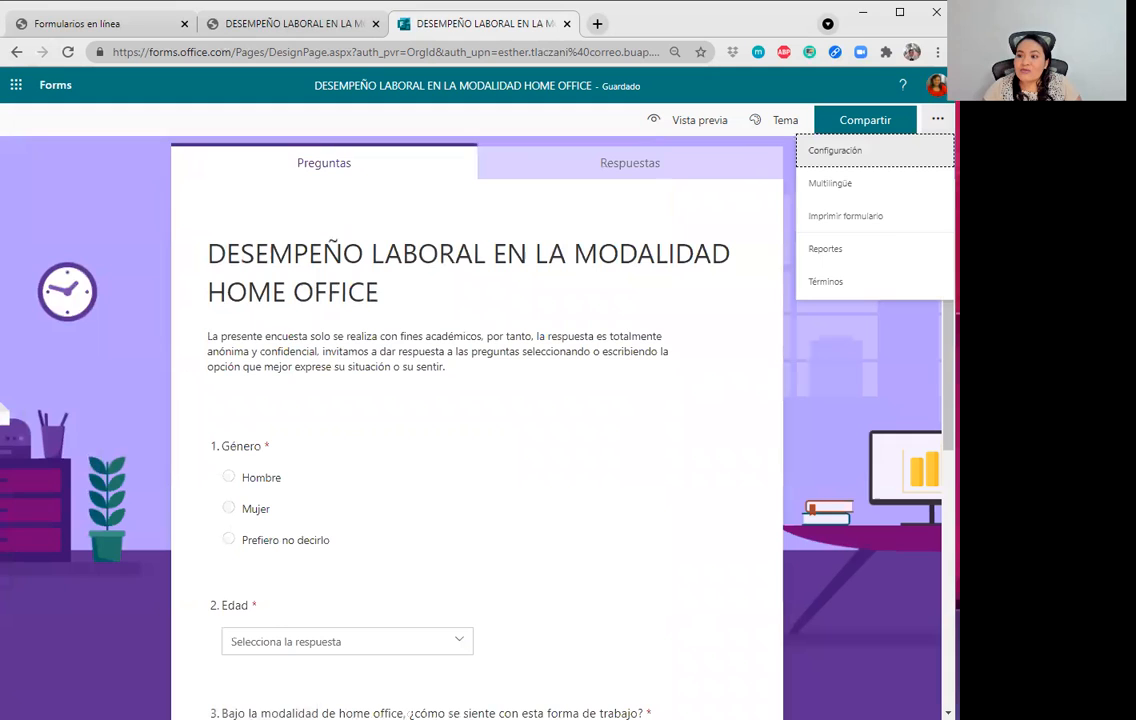
click(846, 160)
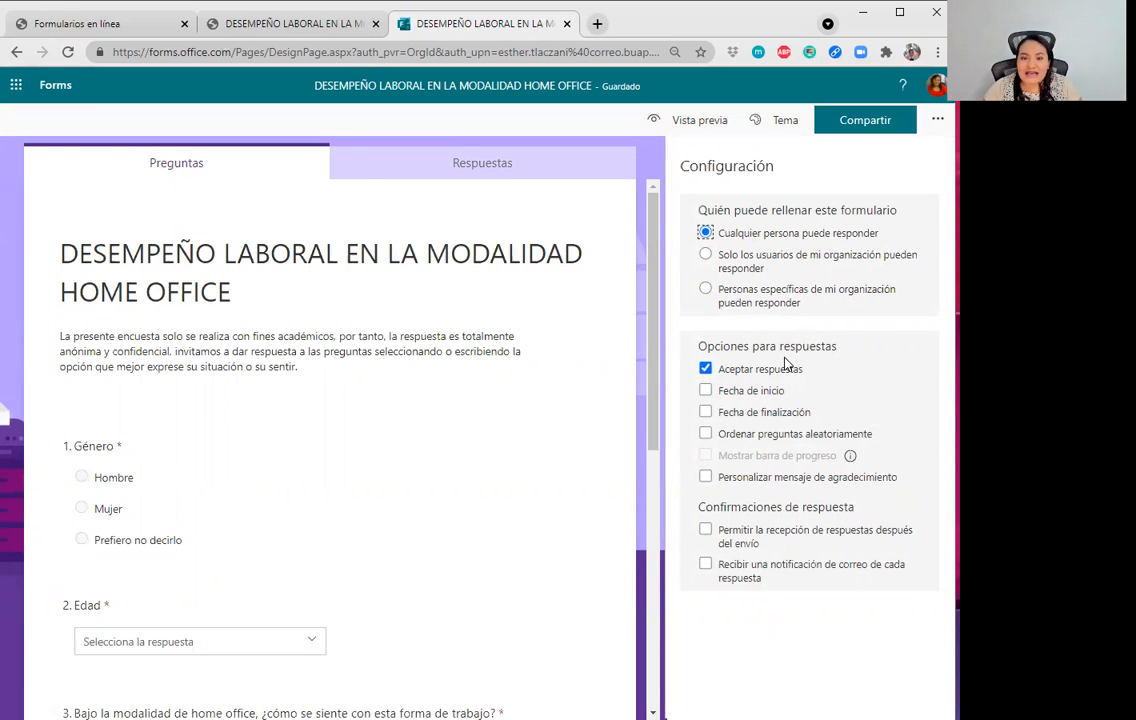
click(705, 391)
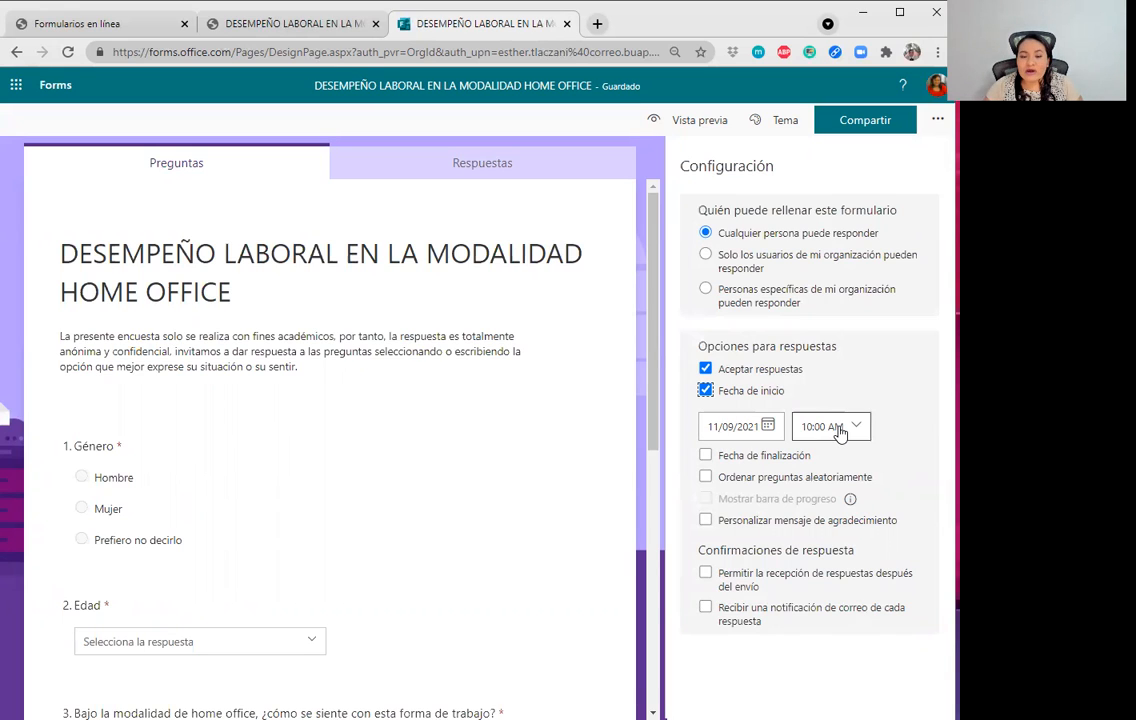
click(706, 457)
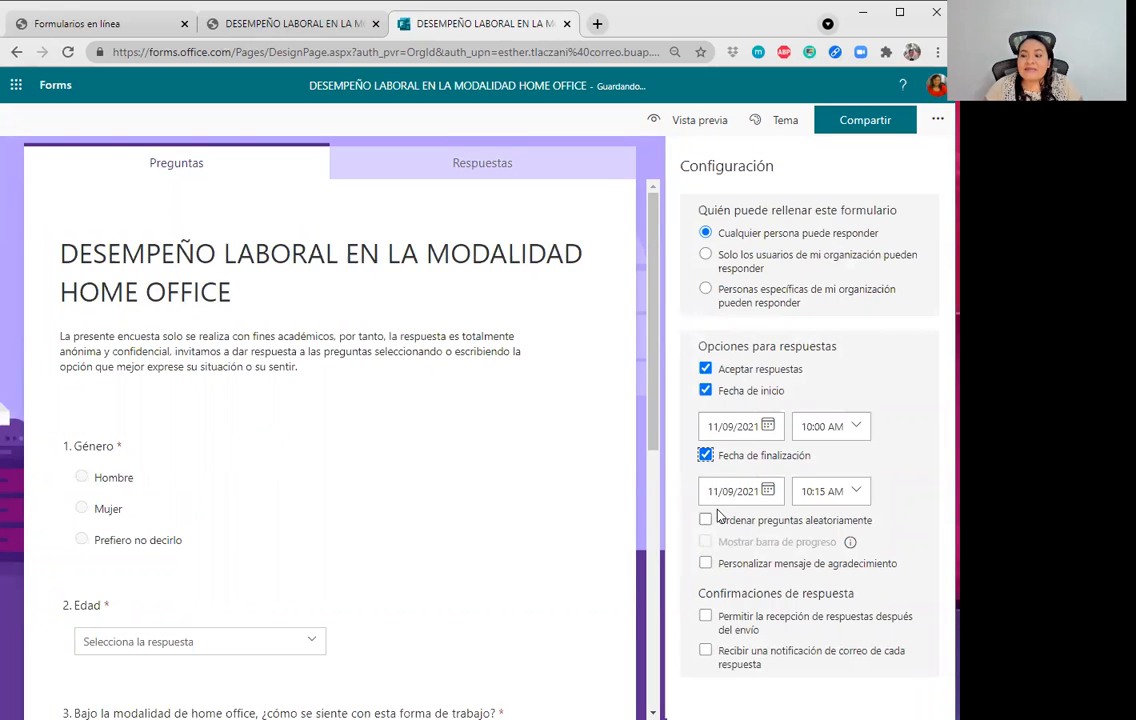
click(706, 390)
click(706, 390)
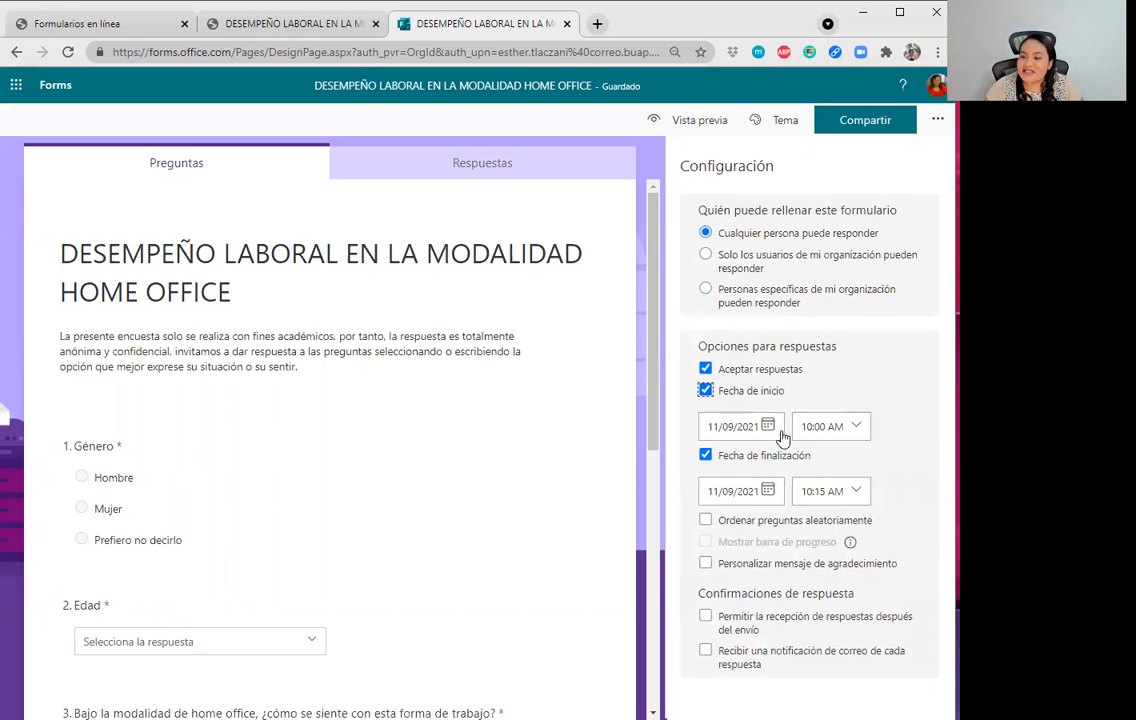
Set start time 09:45 AM and end 12/09/2021 11:00 AM, and allow respondent receipts.
click(856, 428)
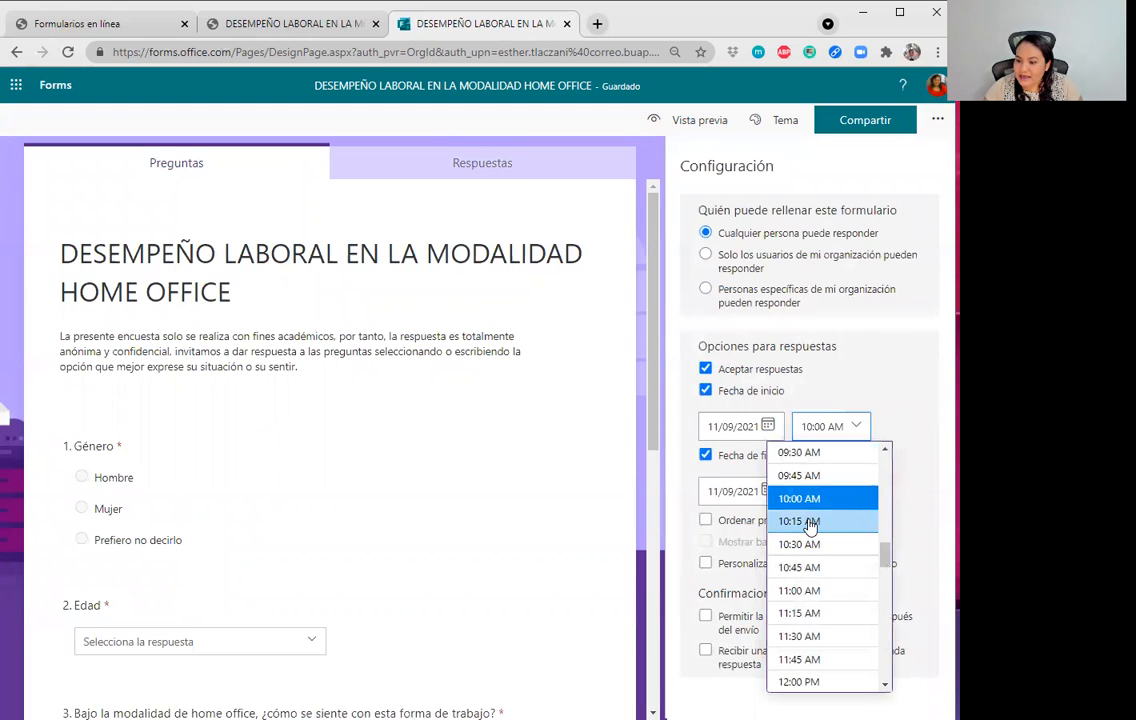
click(815, 476)
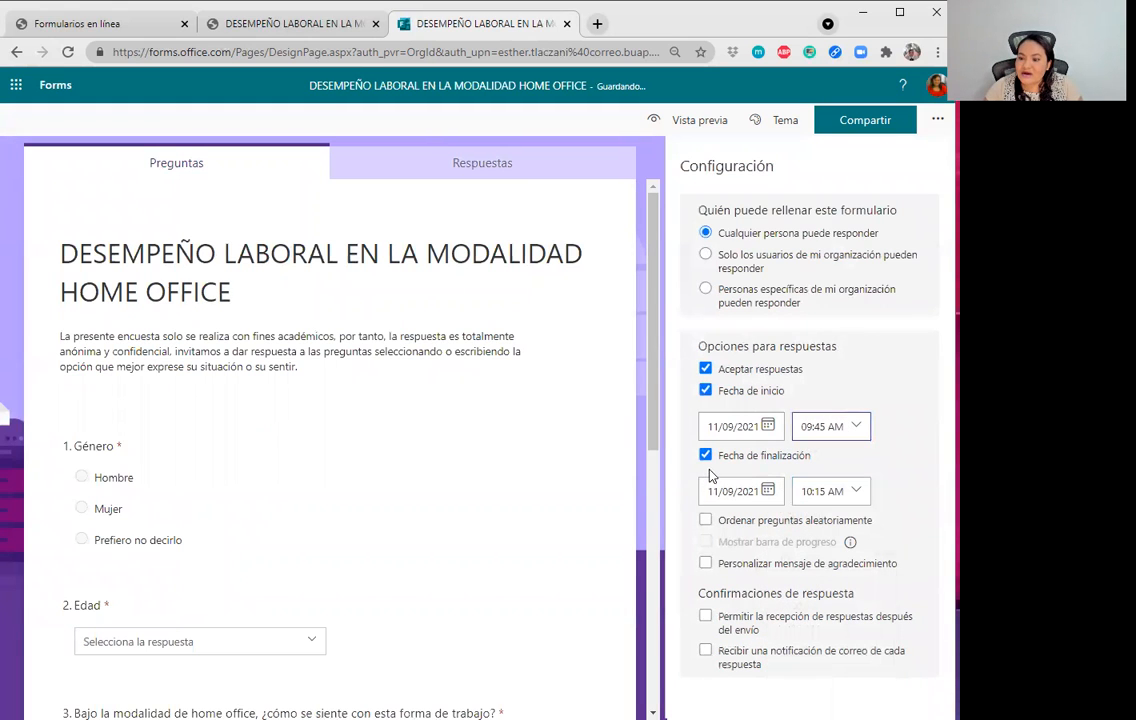
click(769, 492)
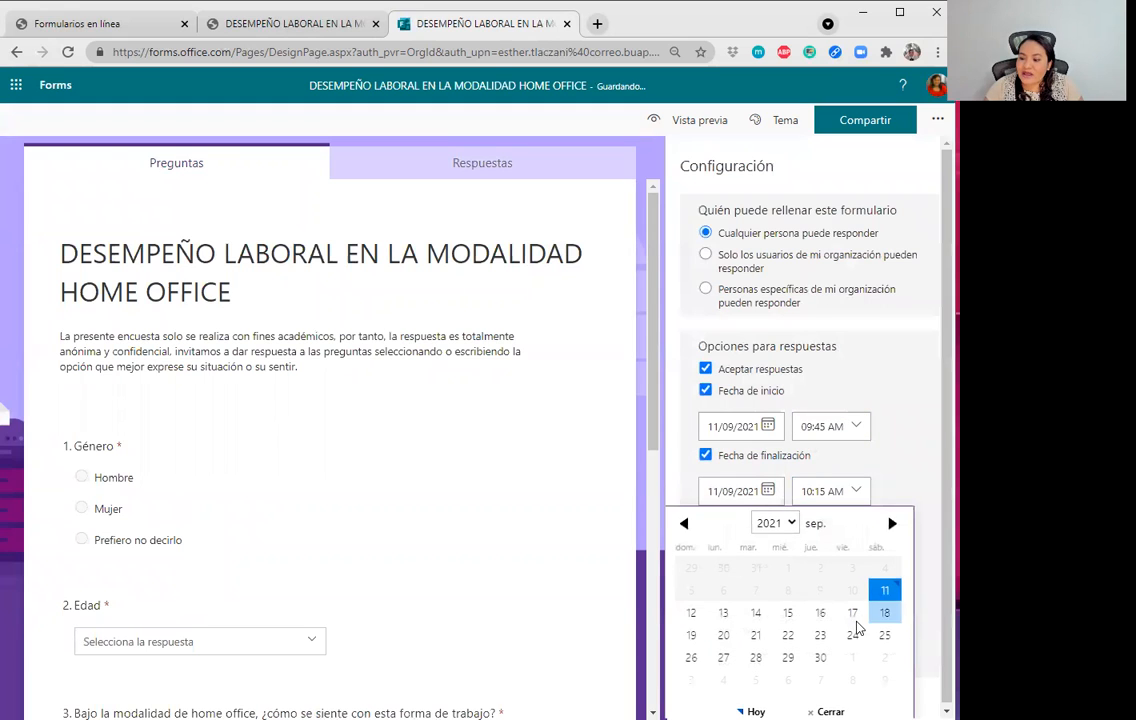
click(691, 613)
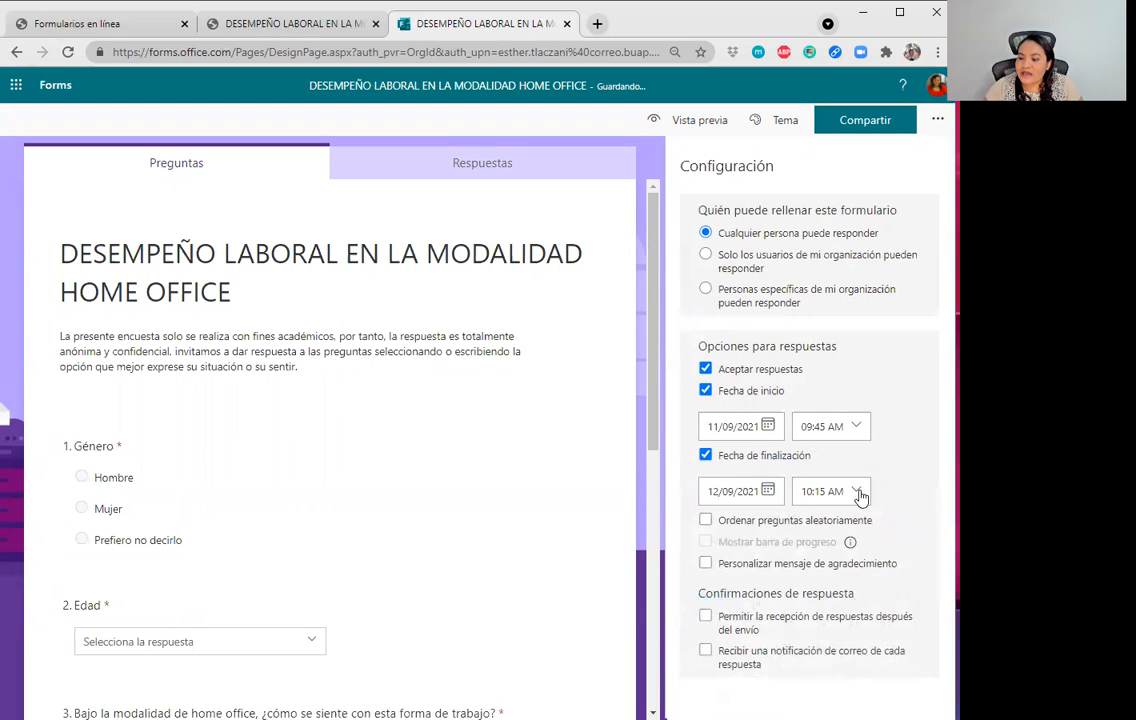
click(849, 497)
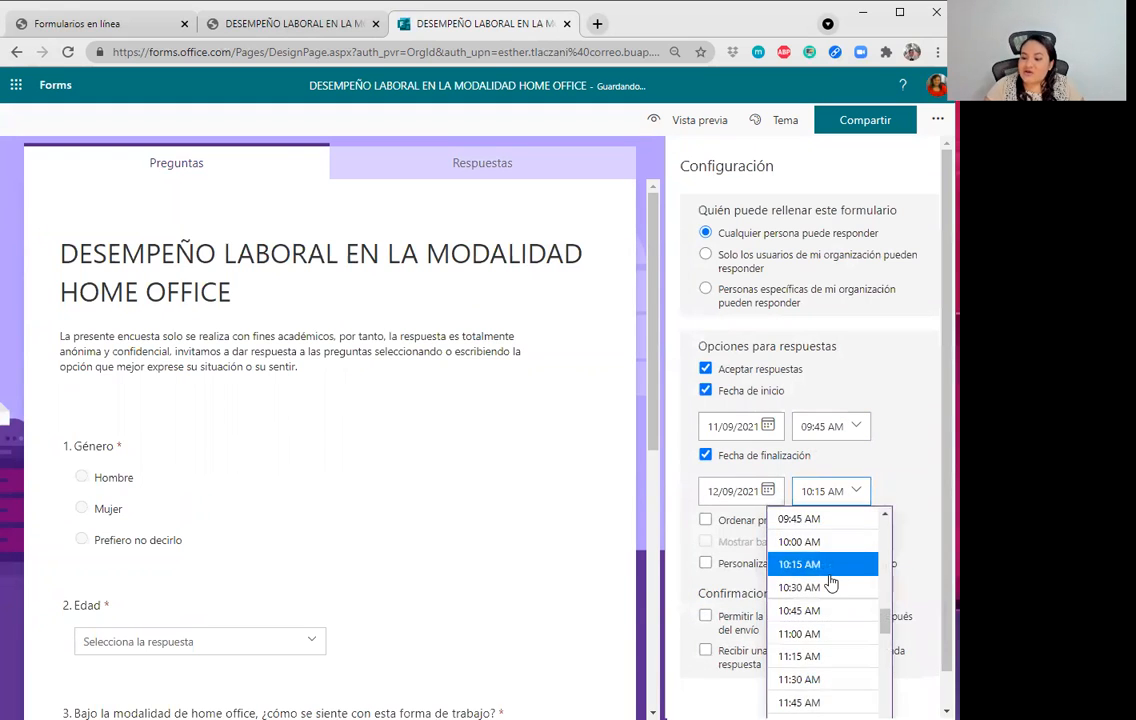
click(802, 634)
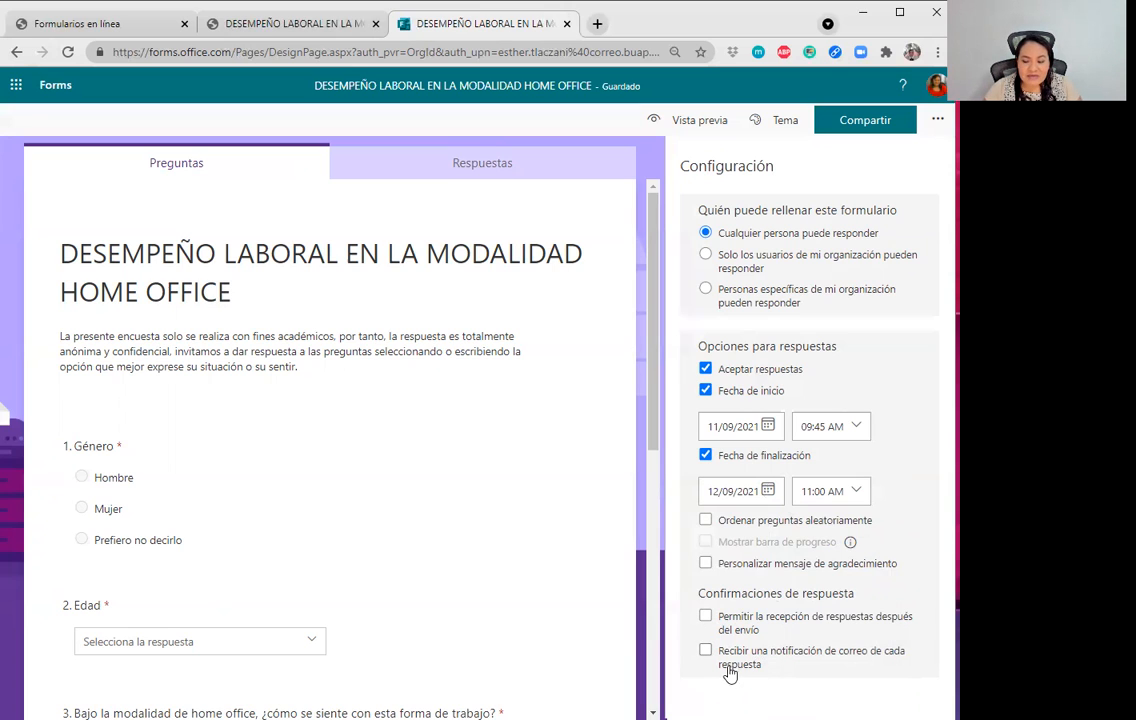
click(705, 620)
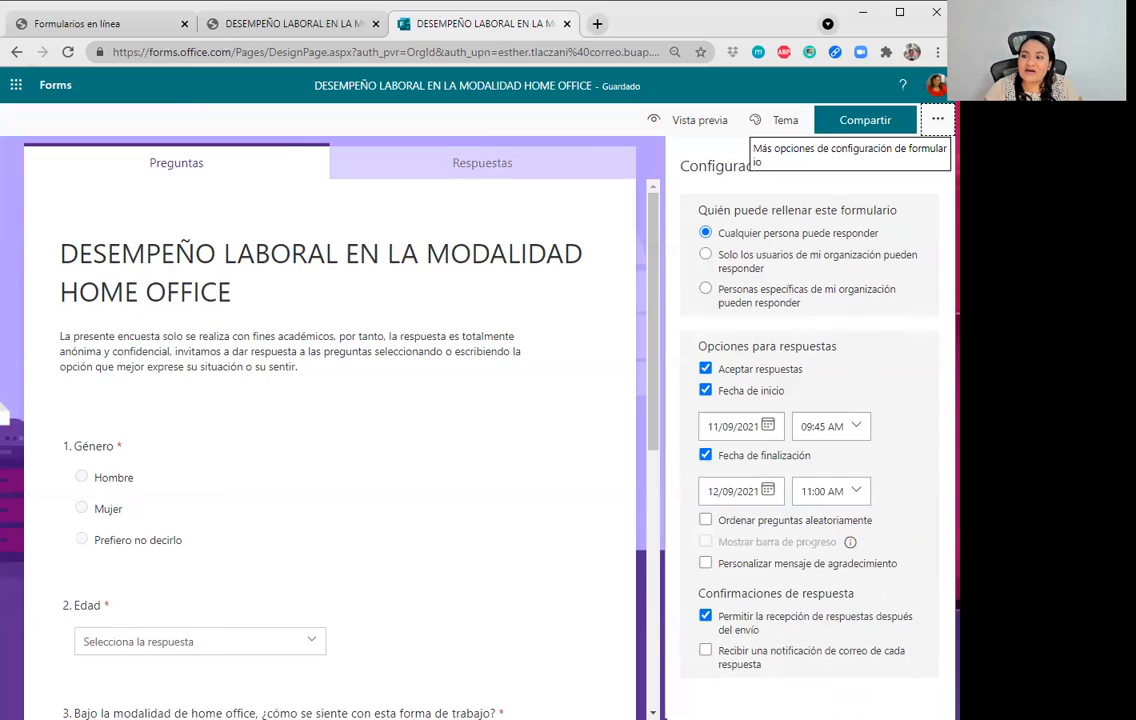
Scroll through the printable version of the form, cancel printing, and go back to the editor.
click(938, 119)
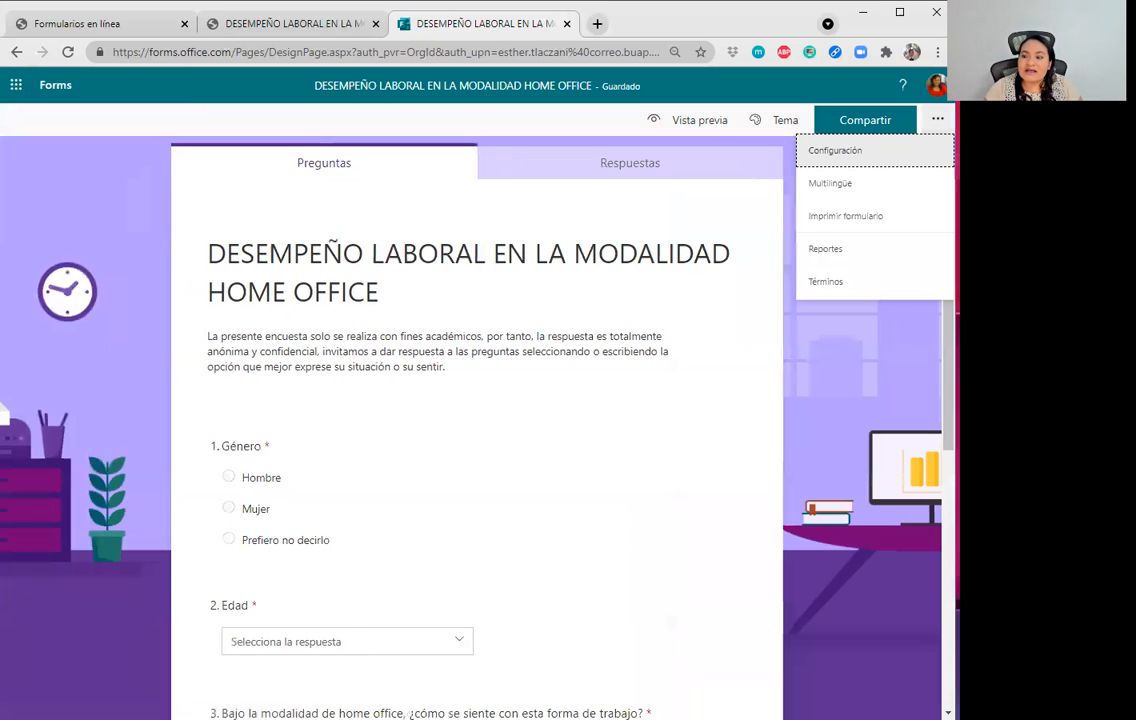
click(817, 218)
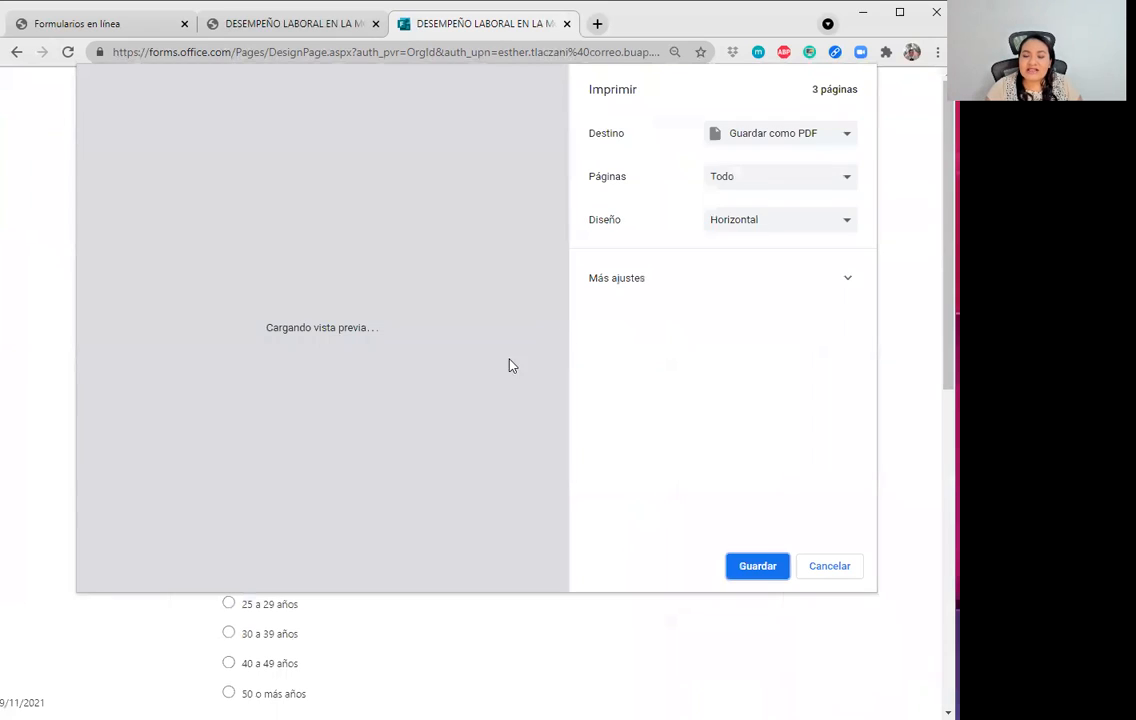
scroll(411, 335, down, 5)
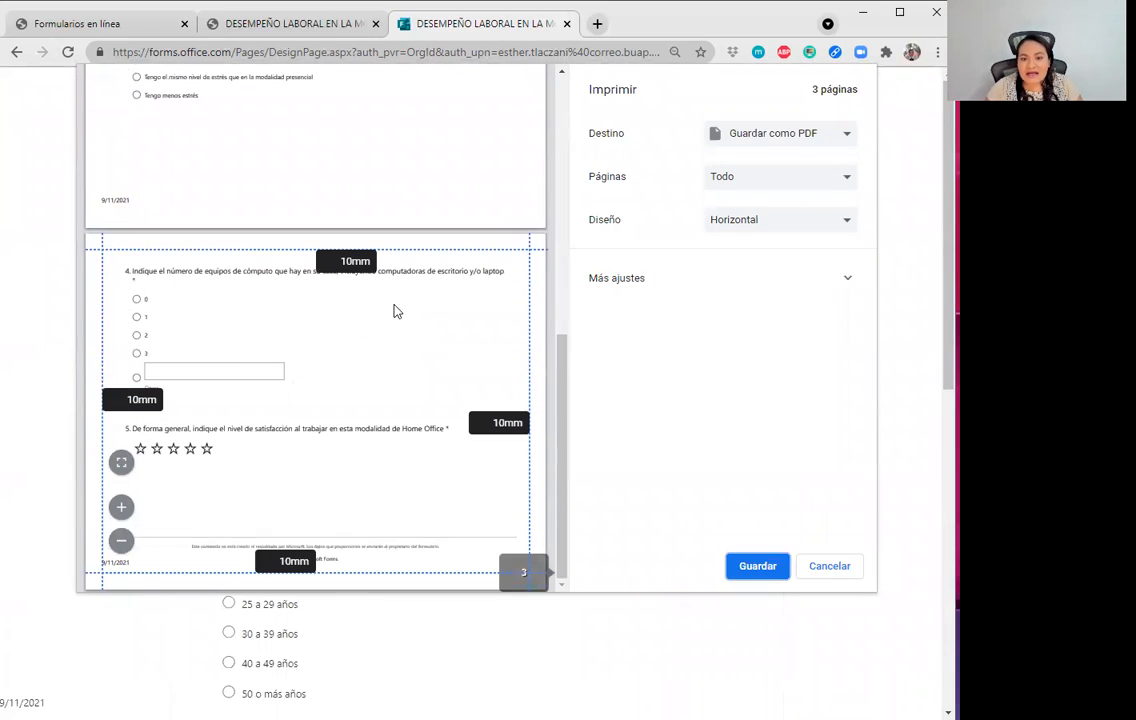
click(826, 570)
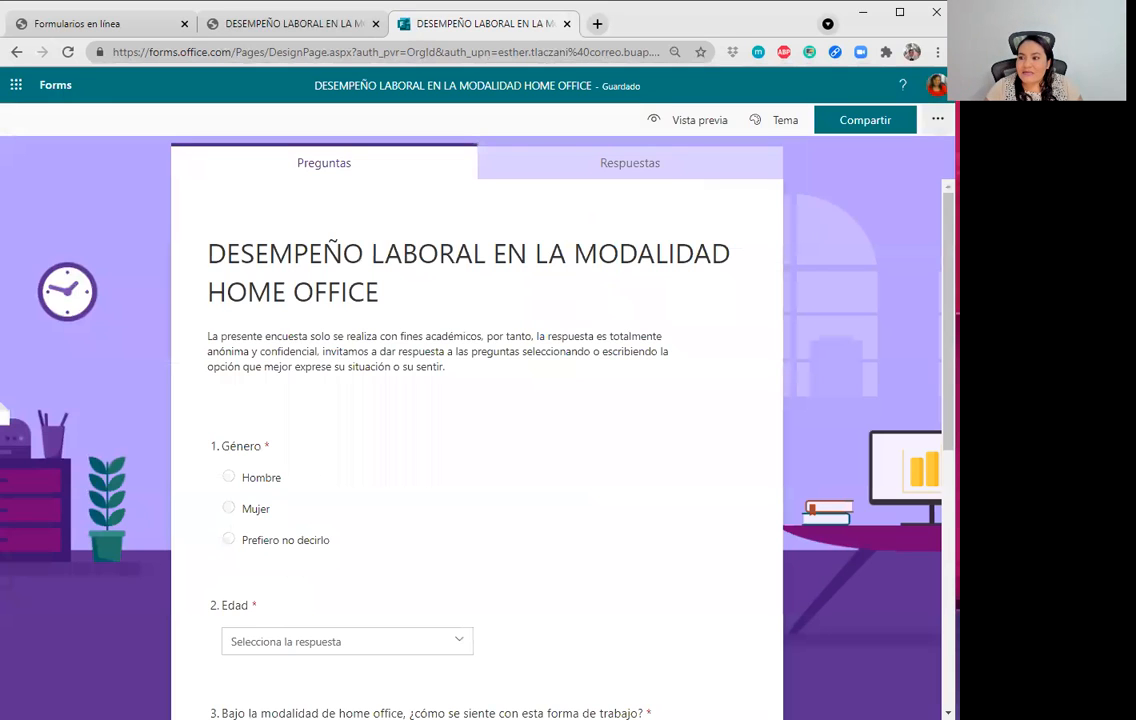
click(938, 119)
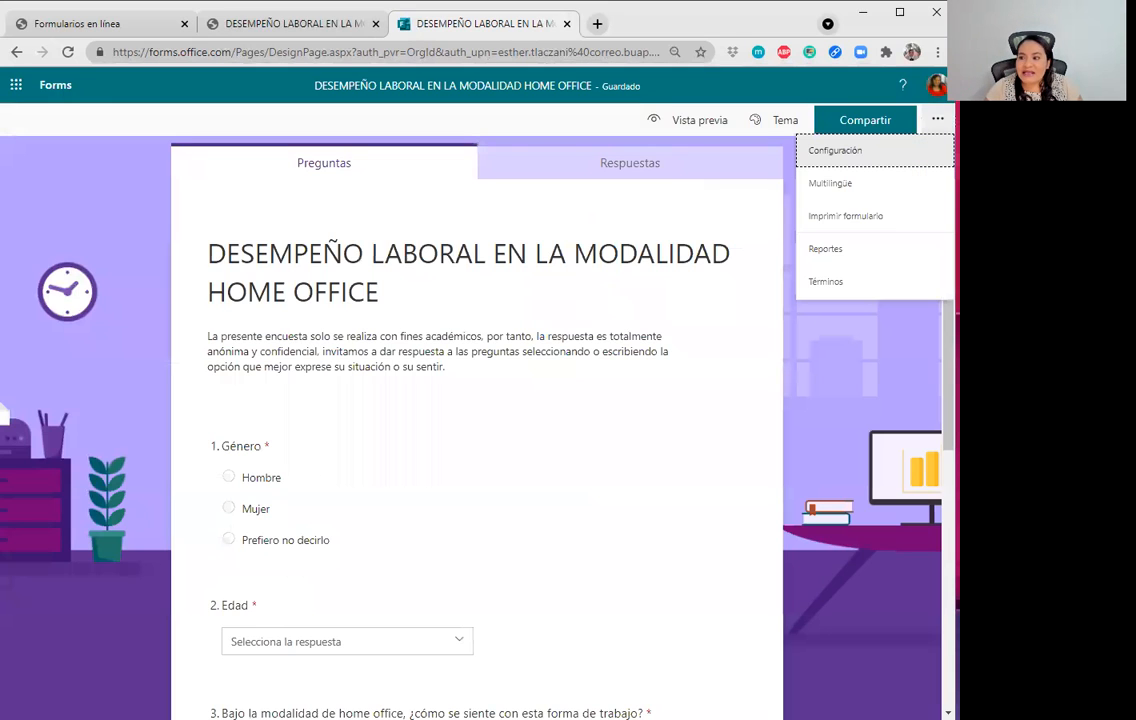
Tick Acortar URL, copy the short response link, and open a new Chrome incognito window.
click(829, 401)
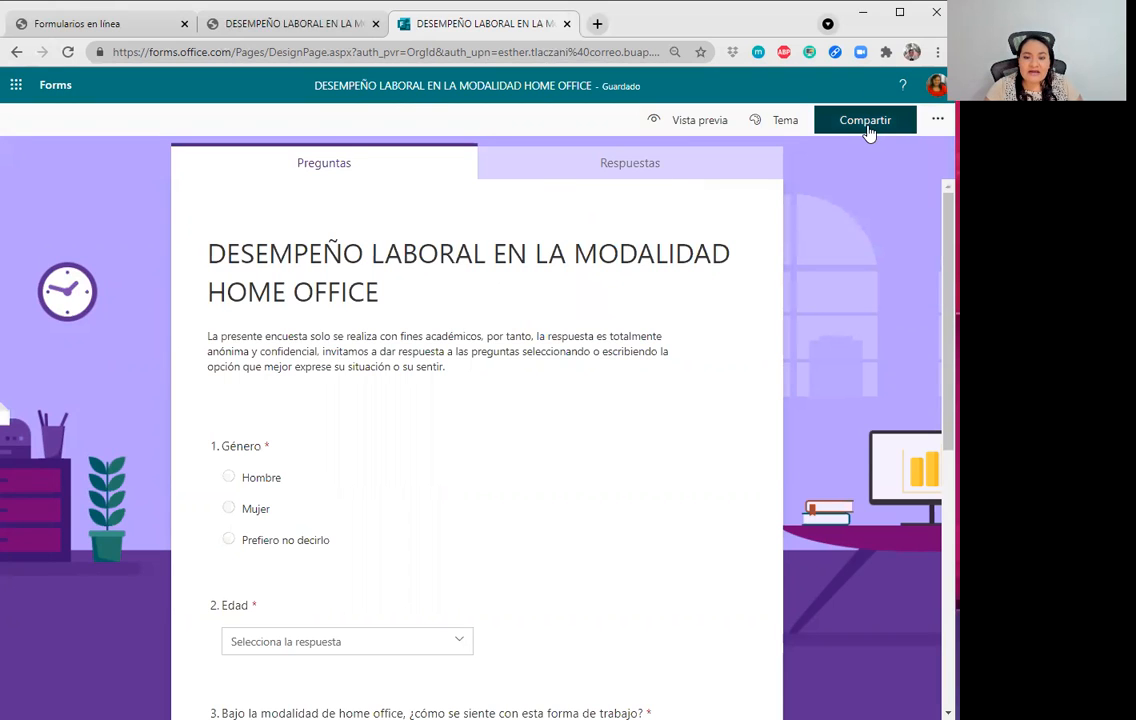
click(868, 131)
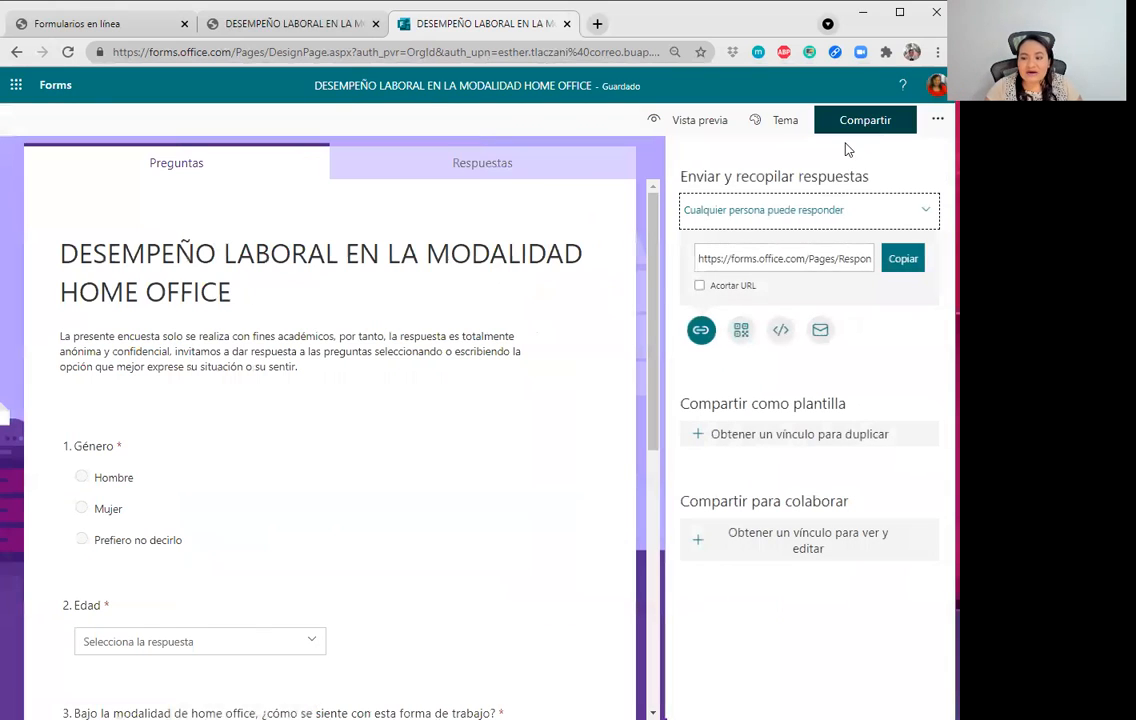
click(699, 286)
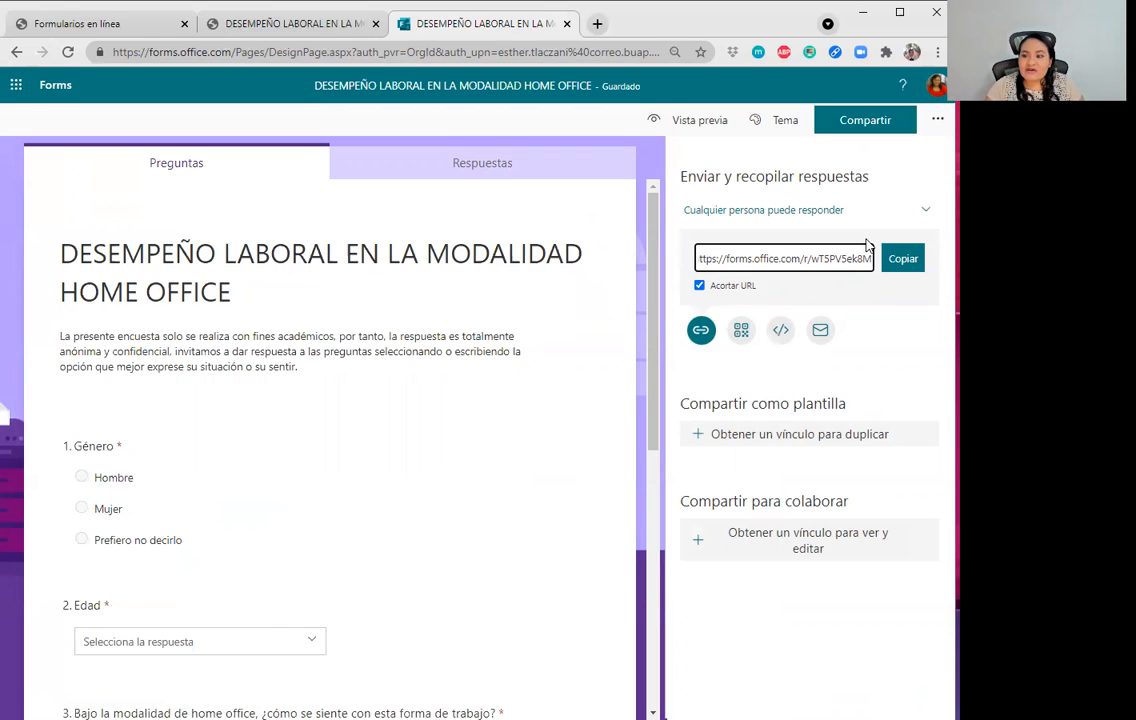
click(899, 267)
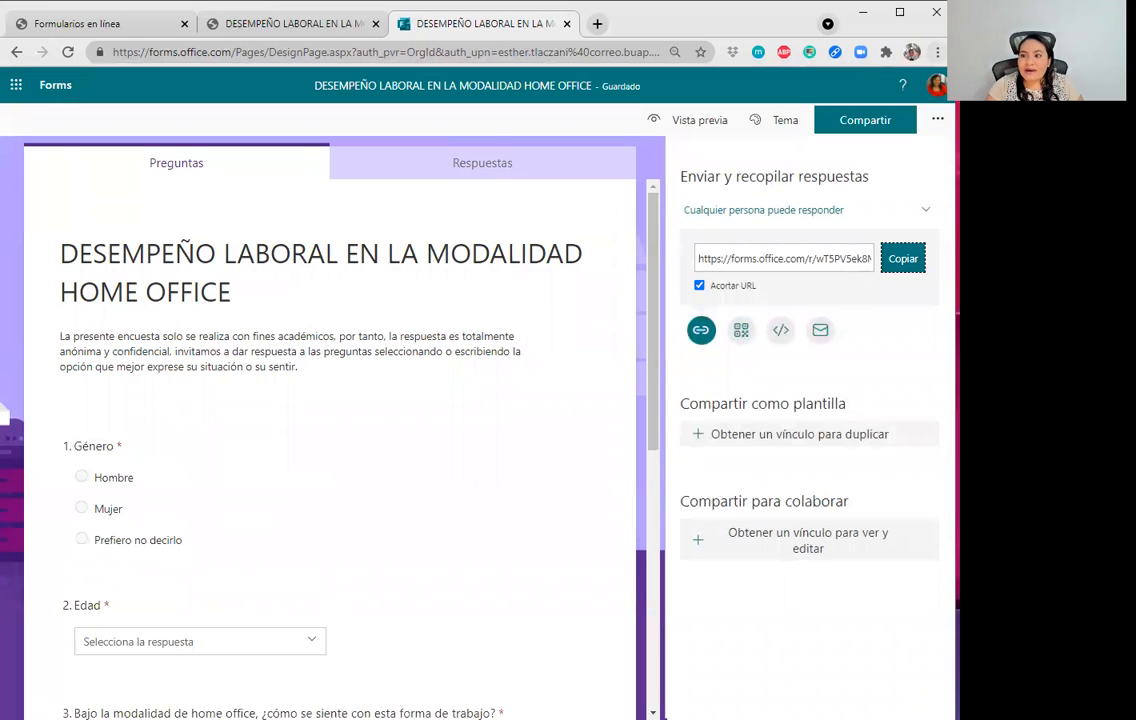
click(937, 51)
click(811, 115)
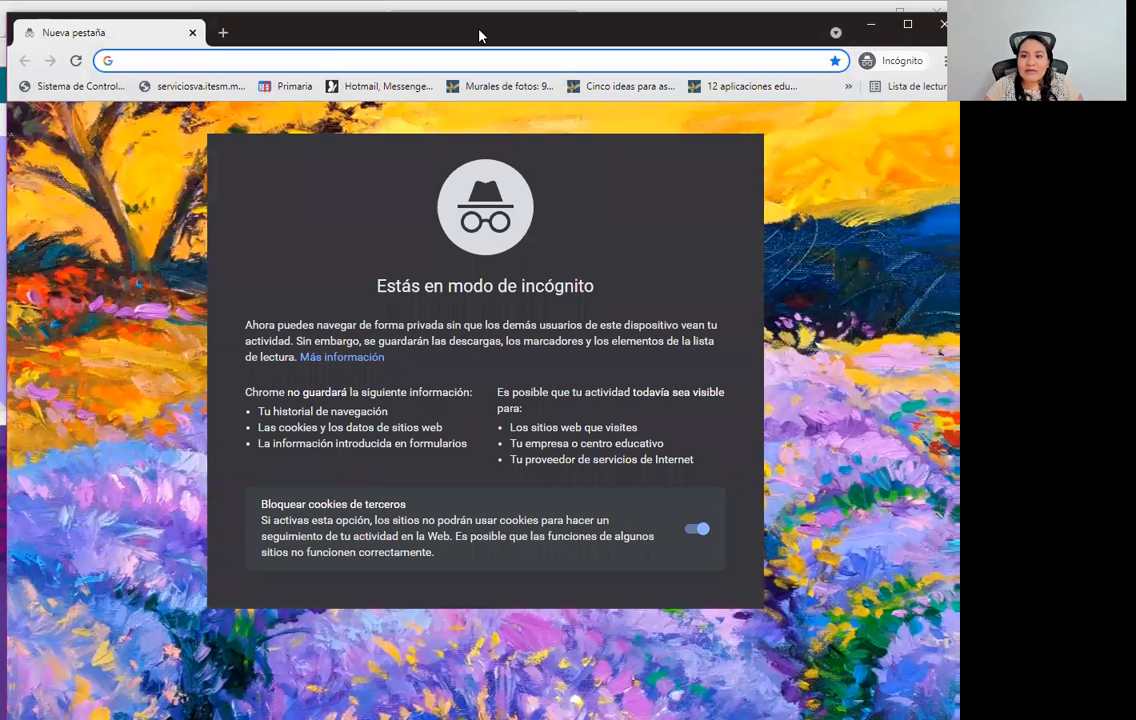
Paste the copied survey link into the incognito address bar and load the form.
drag(479, 36, 491, 42)
key(ctrl+v)
key(Return)
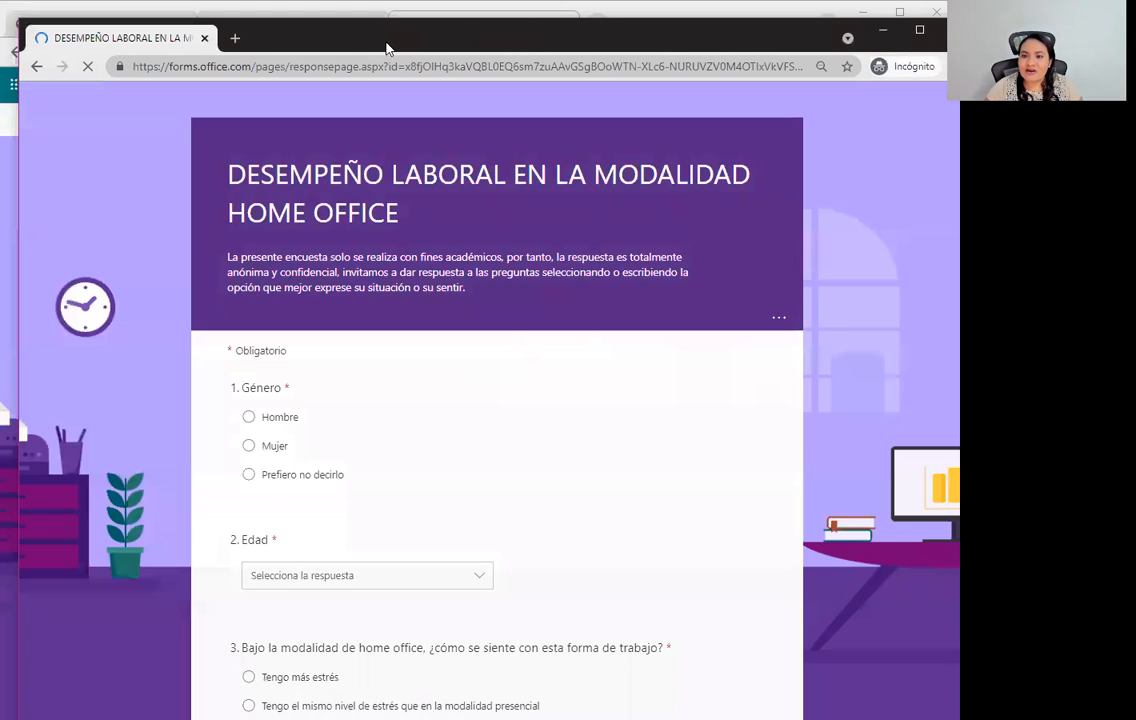
drag(386, 42, 374, 20)
scroll(357, 259, down, 3)
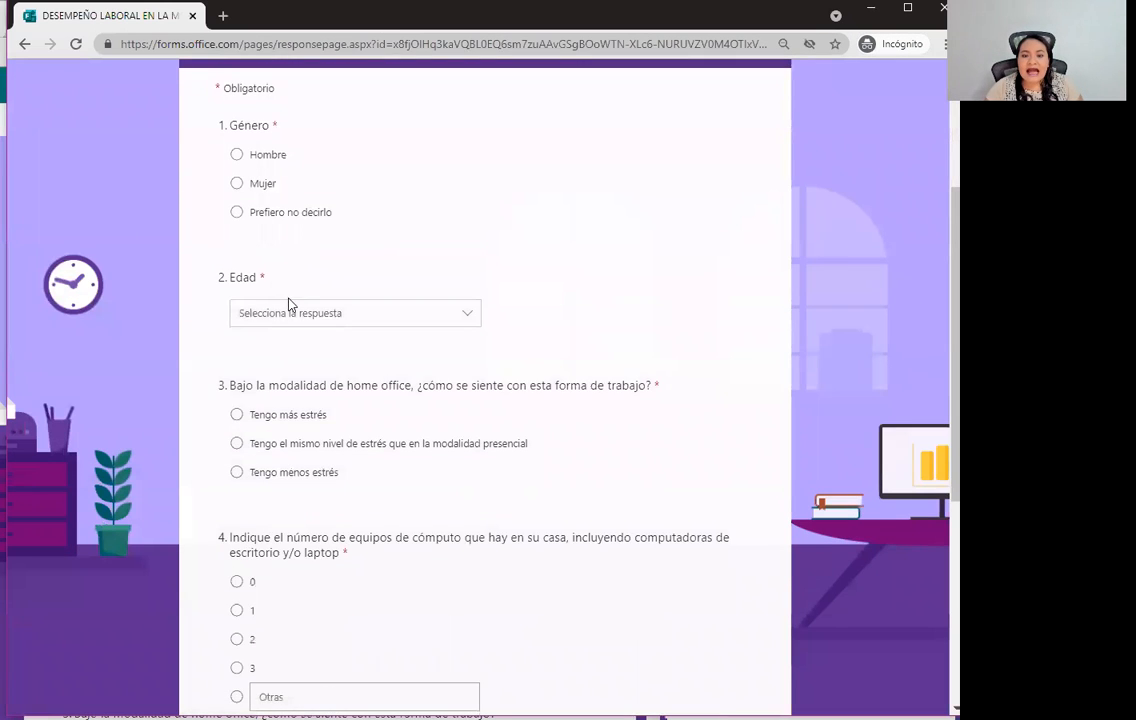
scroll(242, 281, up, 2)
Answer Mujer for Género, 30 a 39 años for age, and Tengo menos estrés for question 3.
click(237, 263)
click(322, 394)
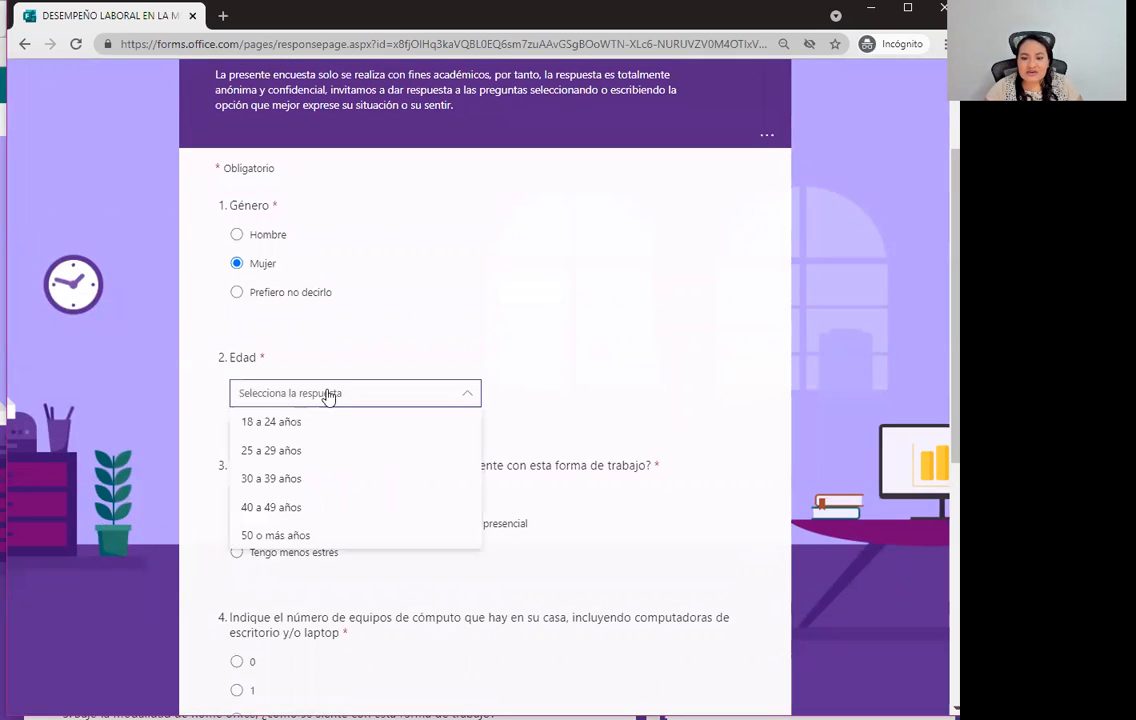
click(296, 480)
scroll(400, 510, down, 2)
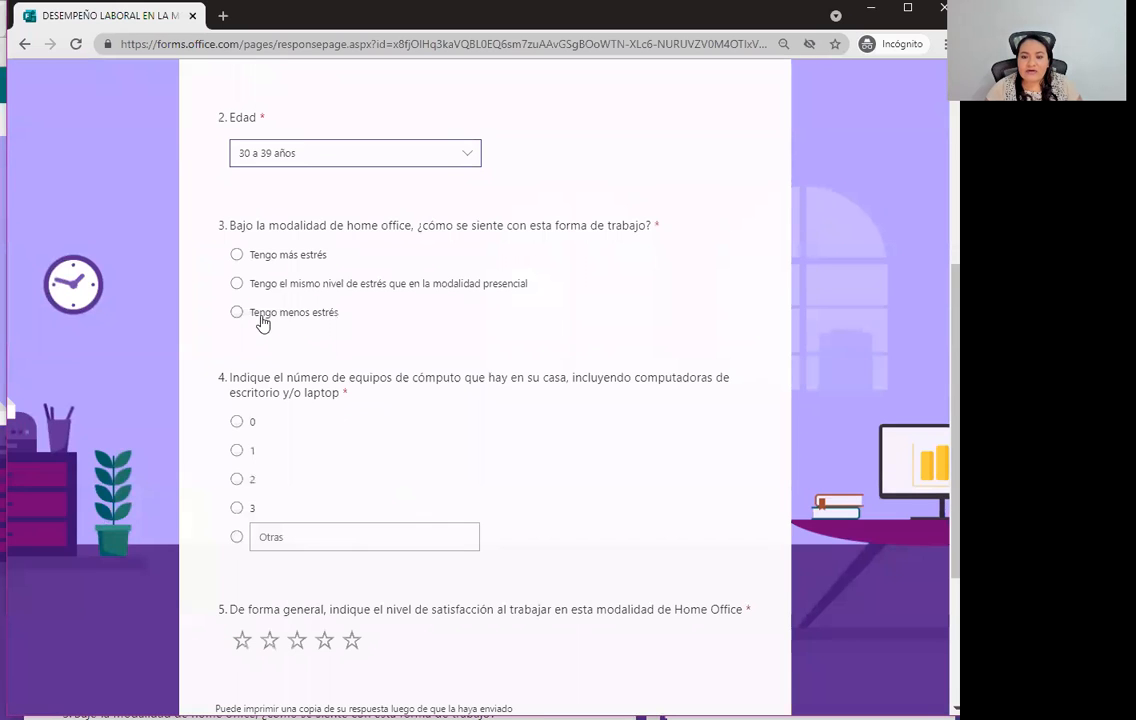
click(237, 312)
scroll(300, 380, down, 2)
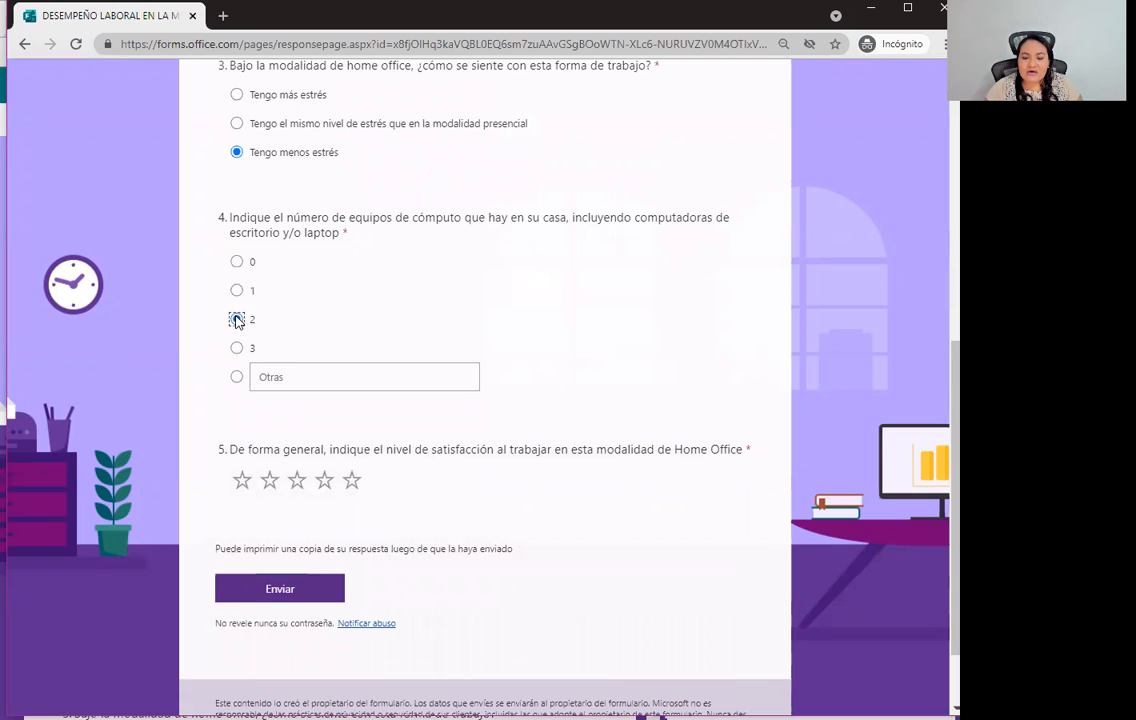
scroll(320, 480, down, 1)
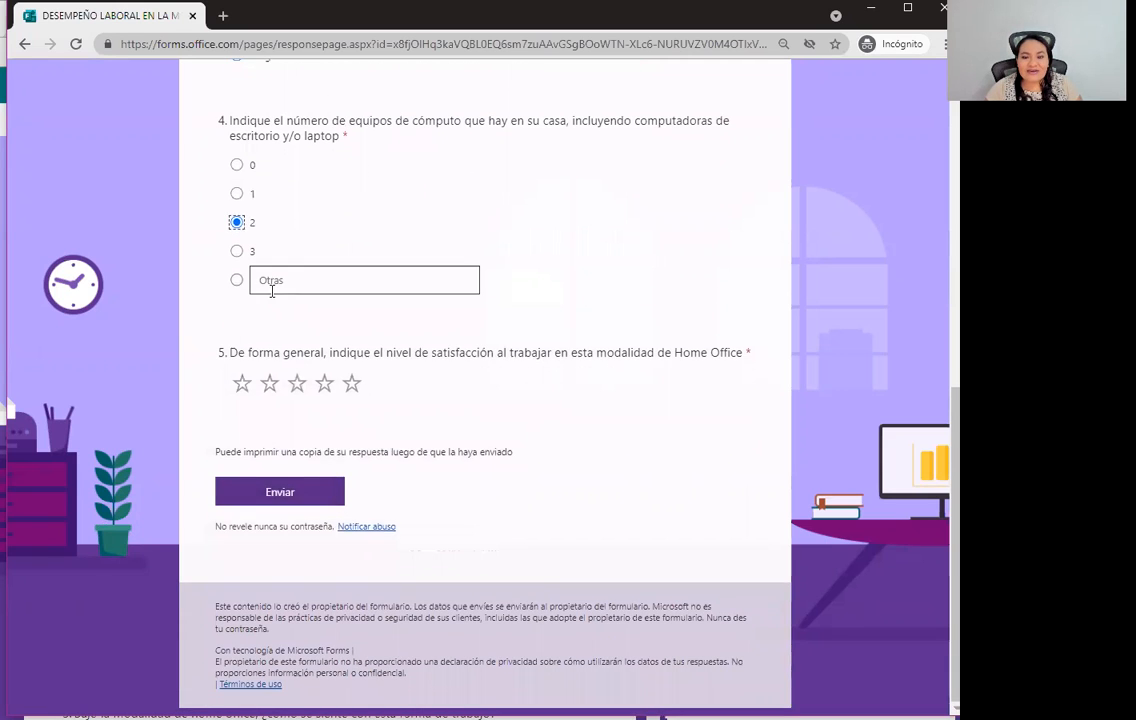
Answer 2 computers, give five stars for satisfaction, and submit the response.
click(238, 282)
text(dfdsgdsgsd)
key(BackSpace)
key(BackSpace)
key(BackSpace)
key(BackSpace)
key(BackSpace)
key(BackSpace)
key(BackSpace)
key(BackSpace)
scroll(246, 246, up, 1)
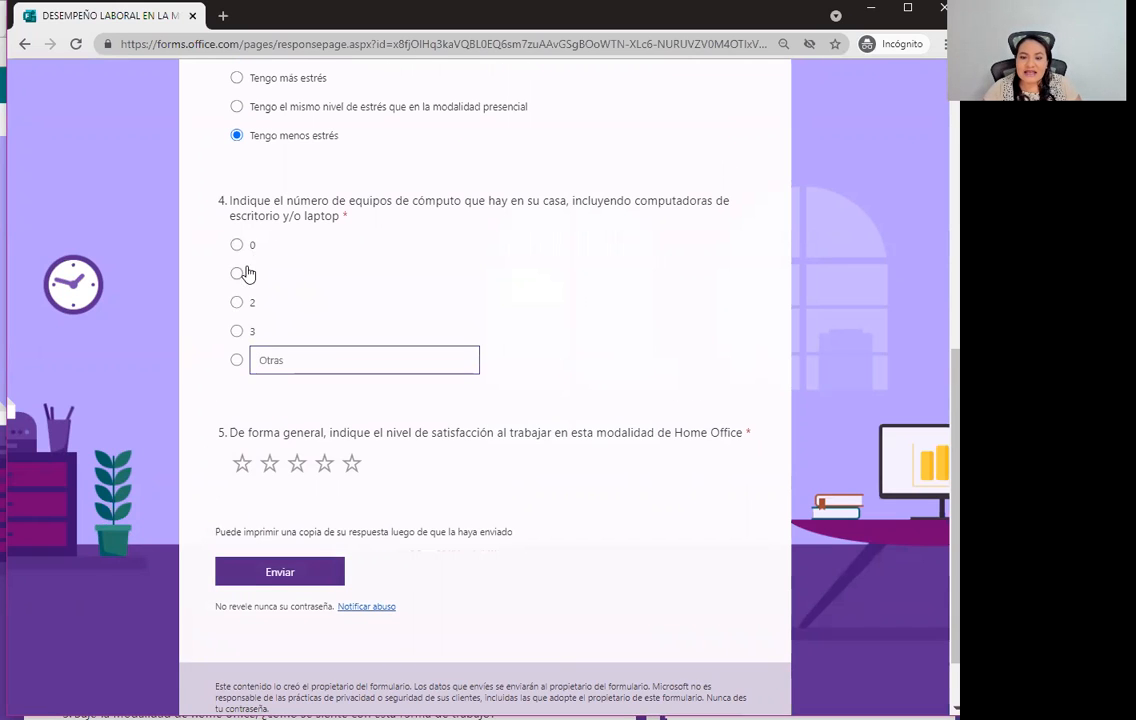
click(237, 301)
scroll(380, 350, down, 1)
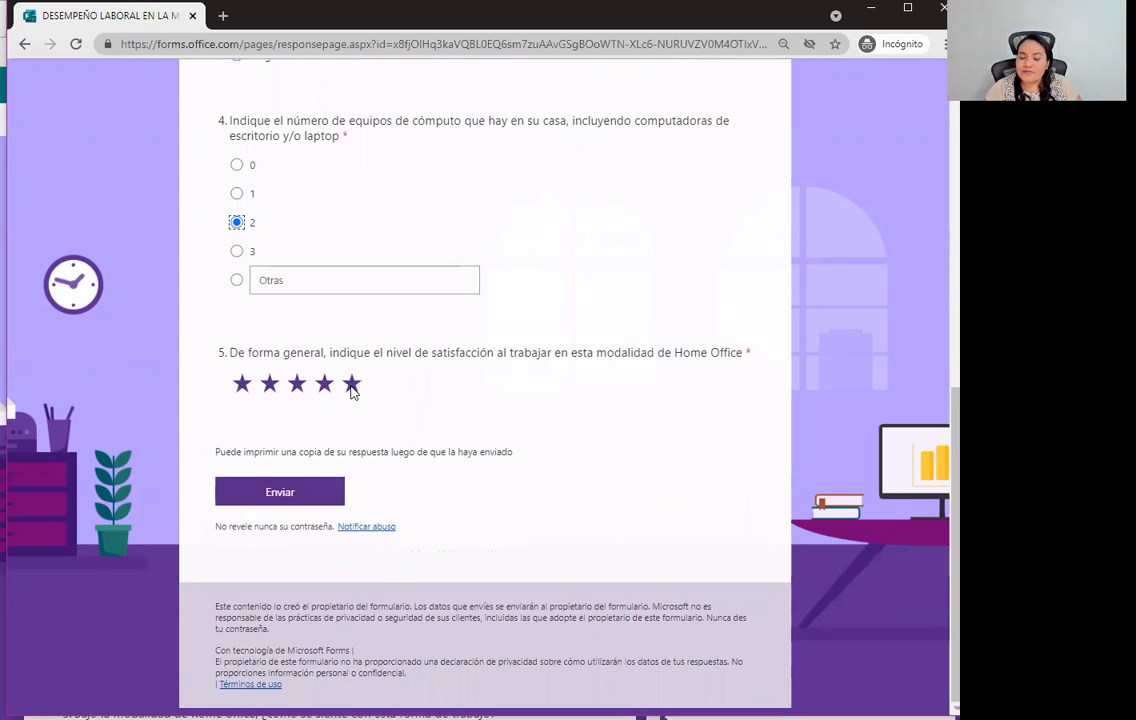
click(351, 386)
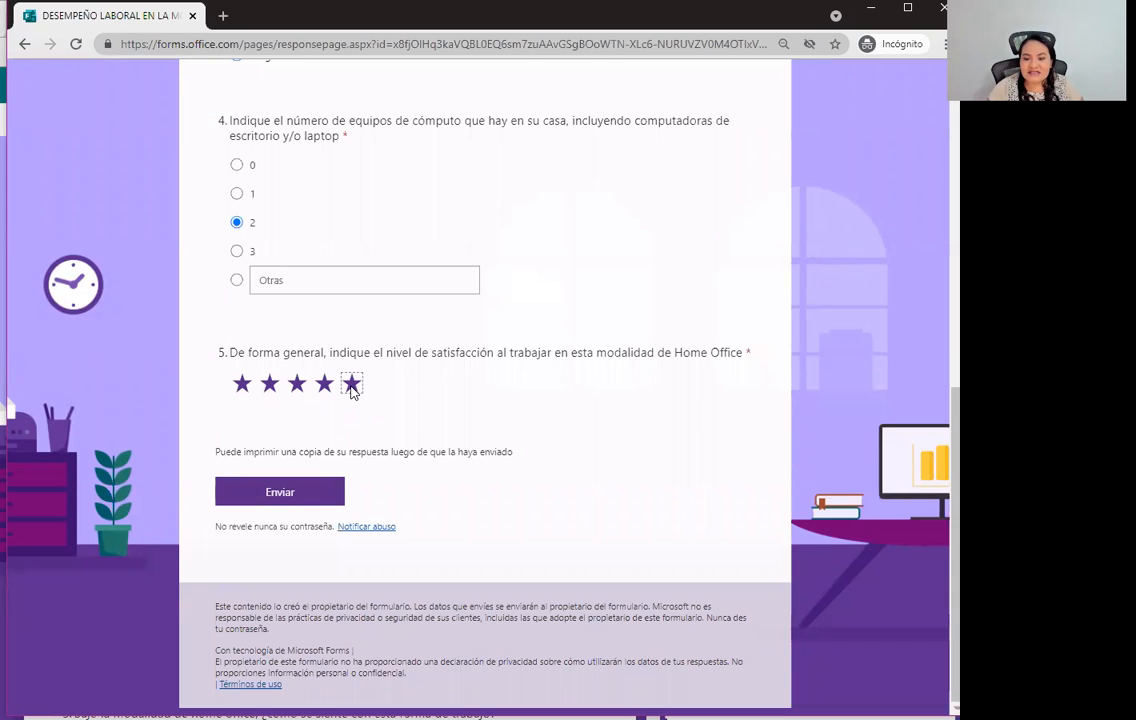
click(250, 488)
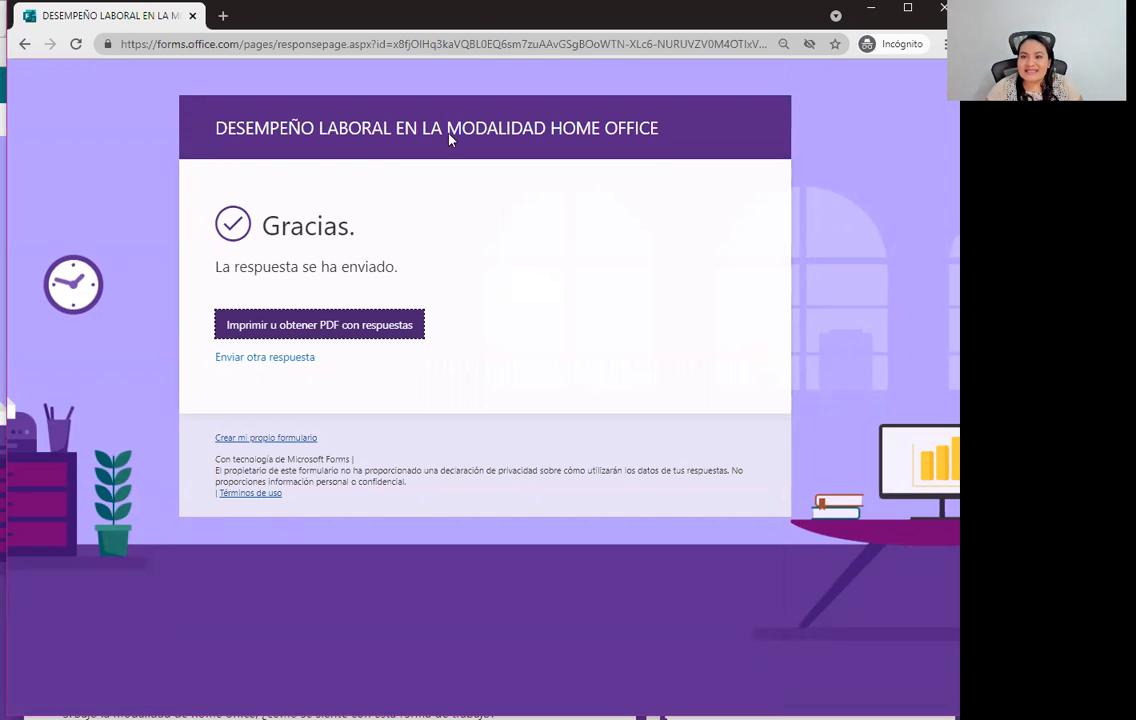
double_click(465, 27)
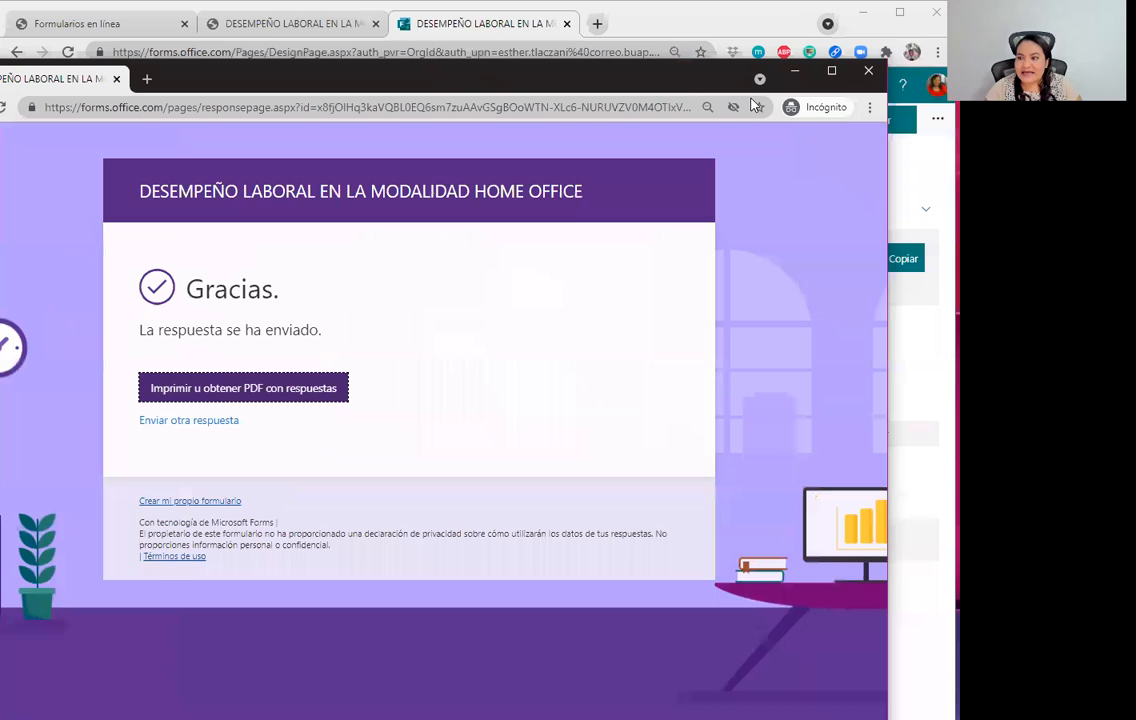
Close the incognito window and view the response charts on the Respuestas tab.
click(868, 71)
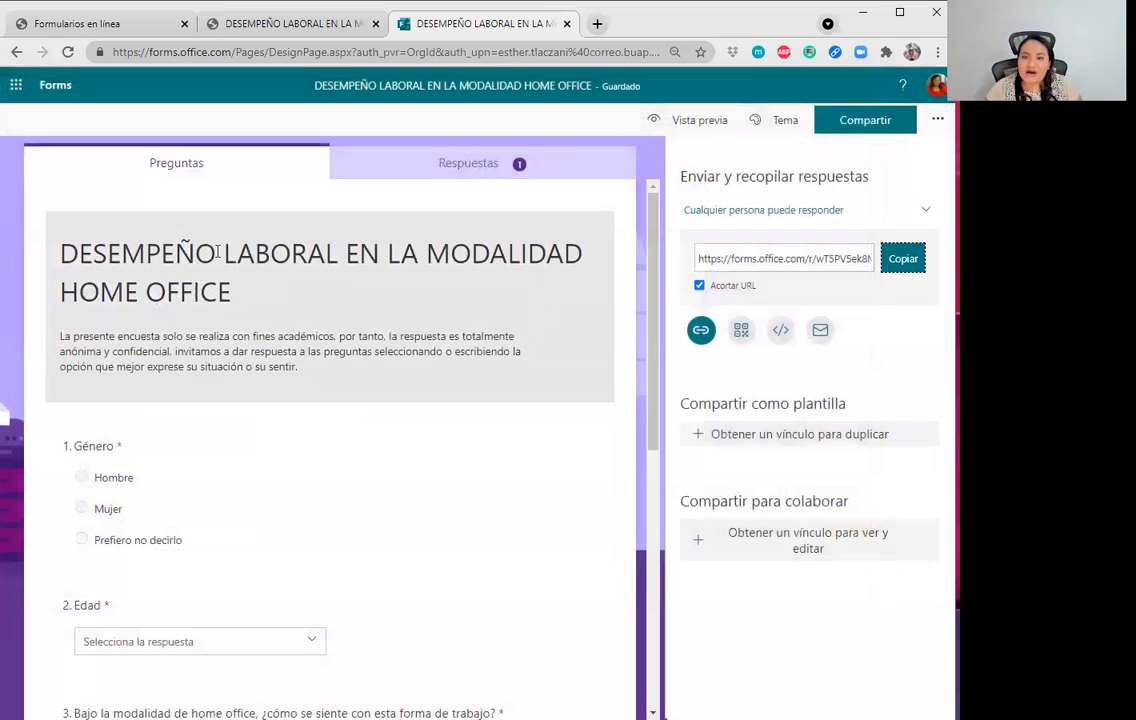
click(357, 332)
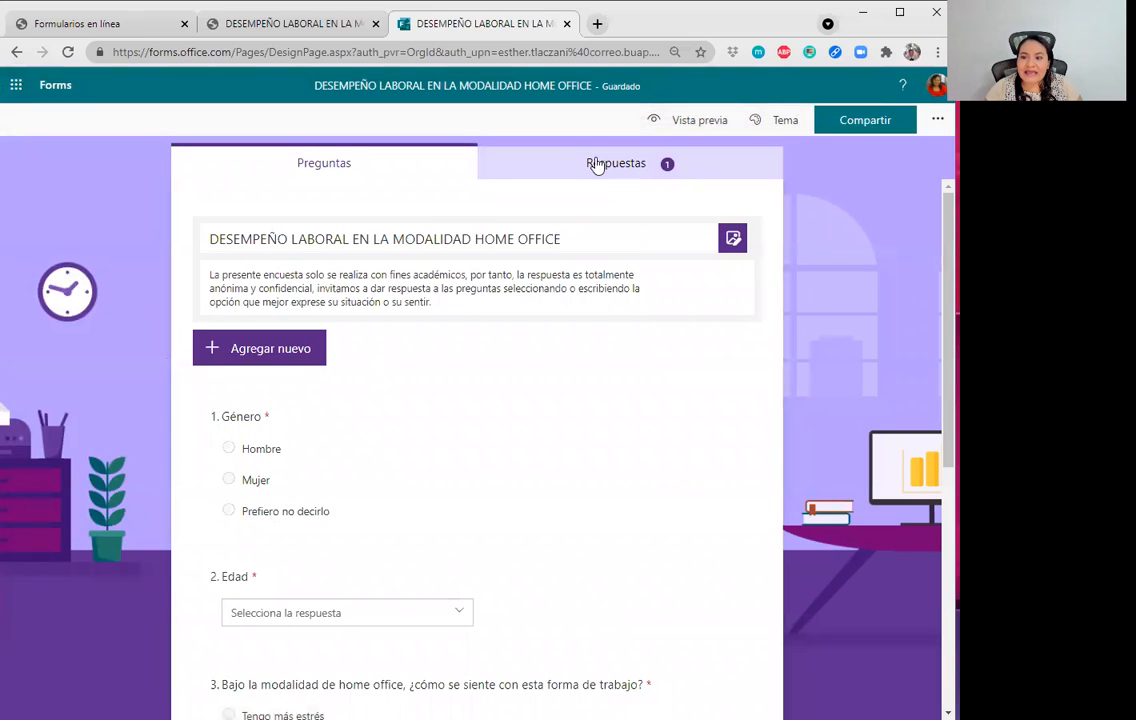
click(616, 162)
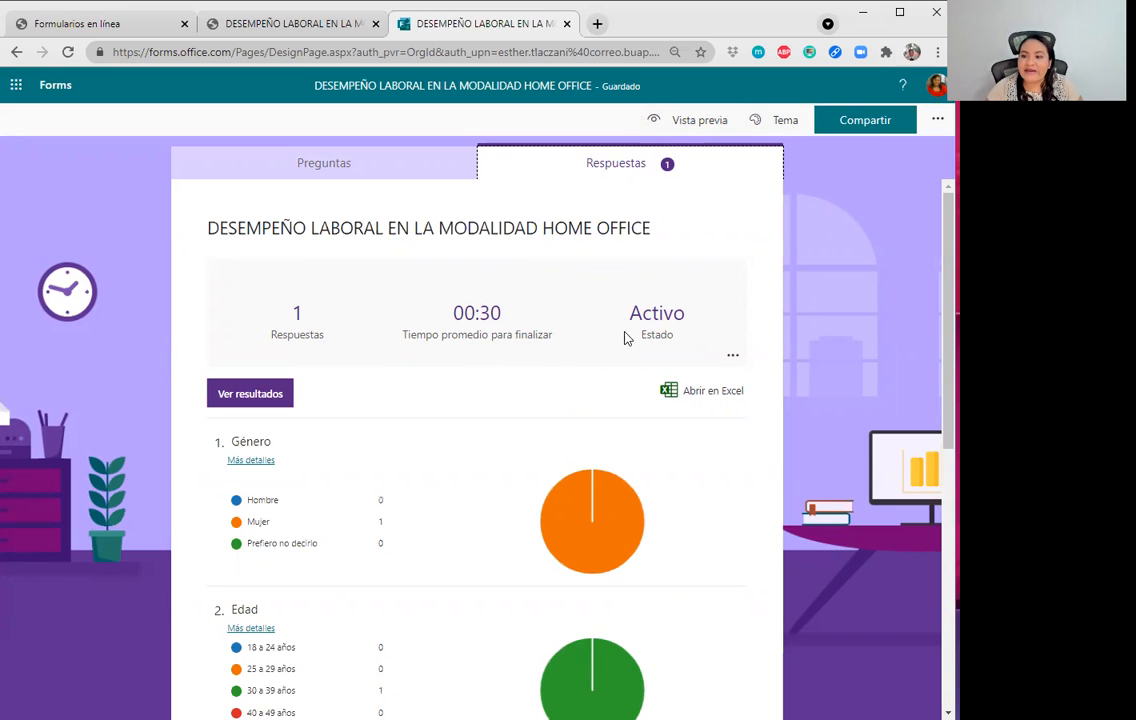
scroll(640, 345, down, 3)
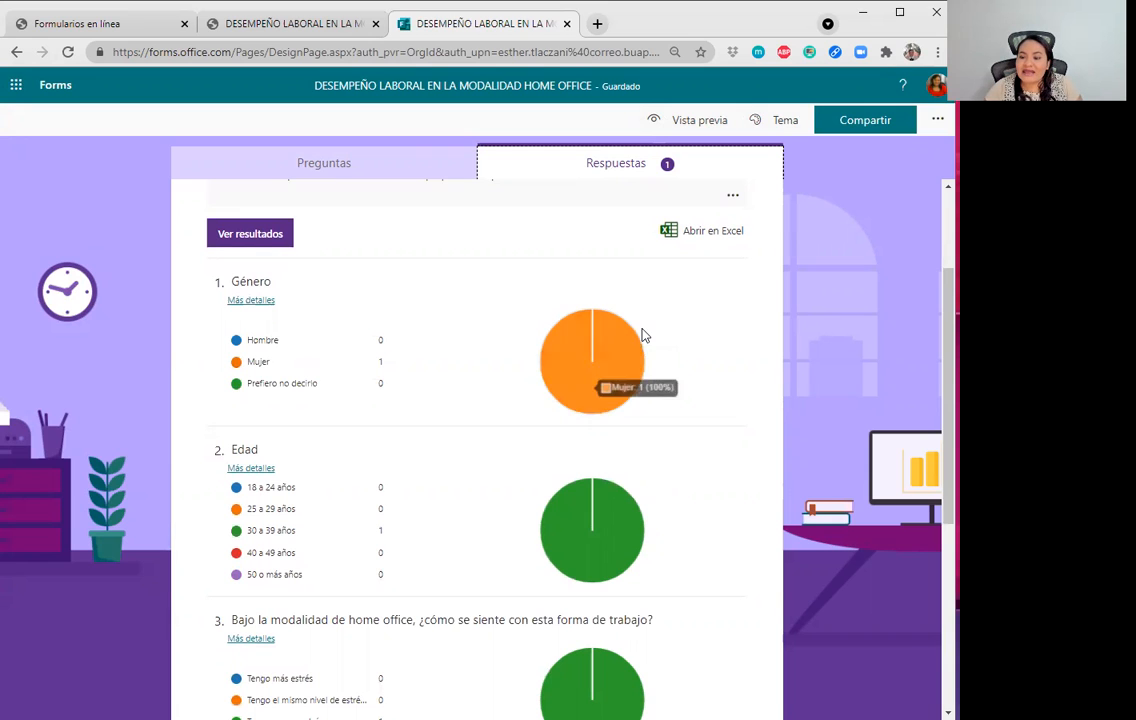
scroll(439, 292, down, 4)
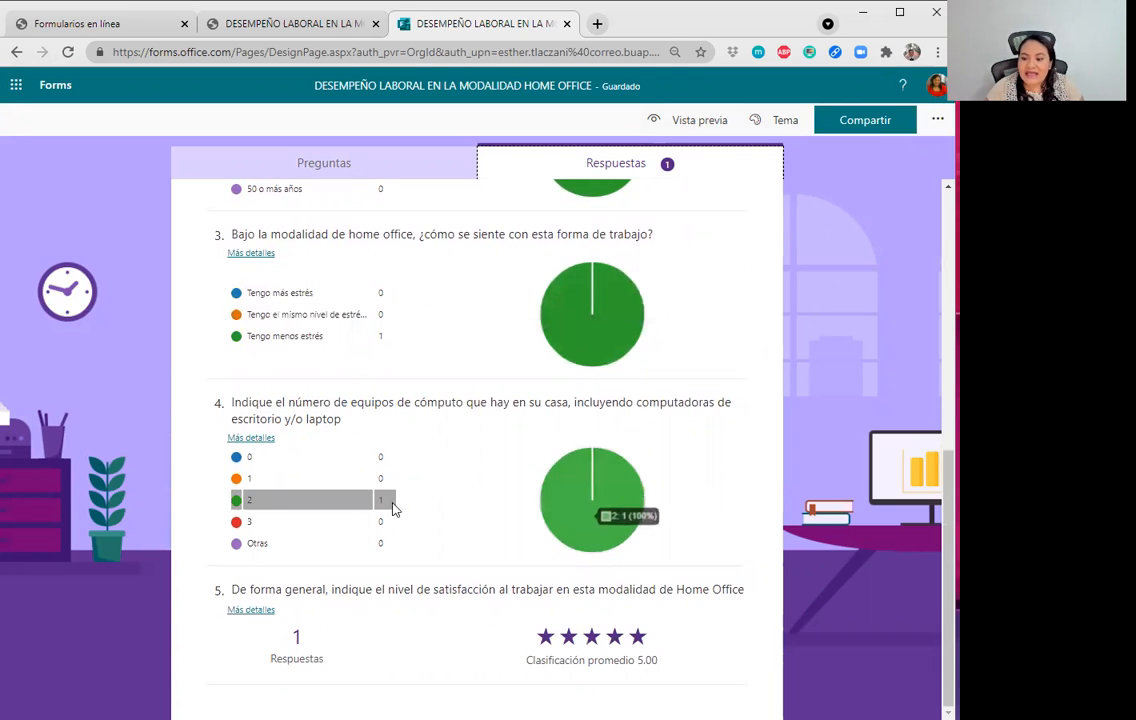
scroll(393, 584, up, 5)
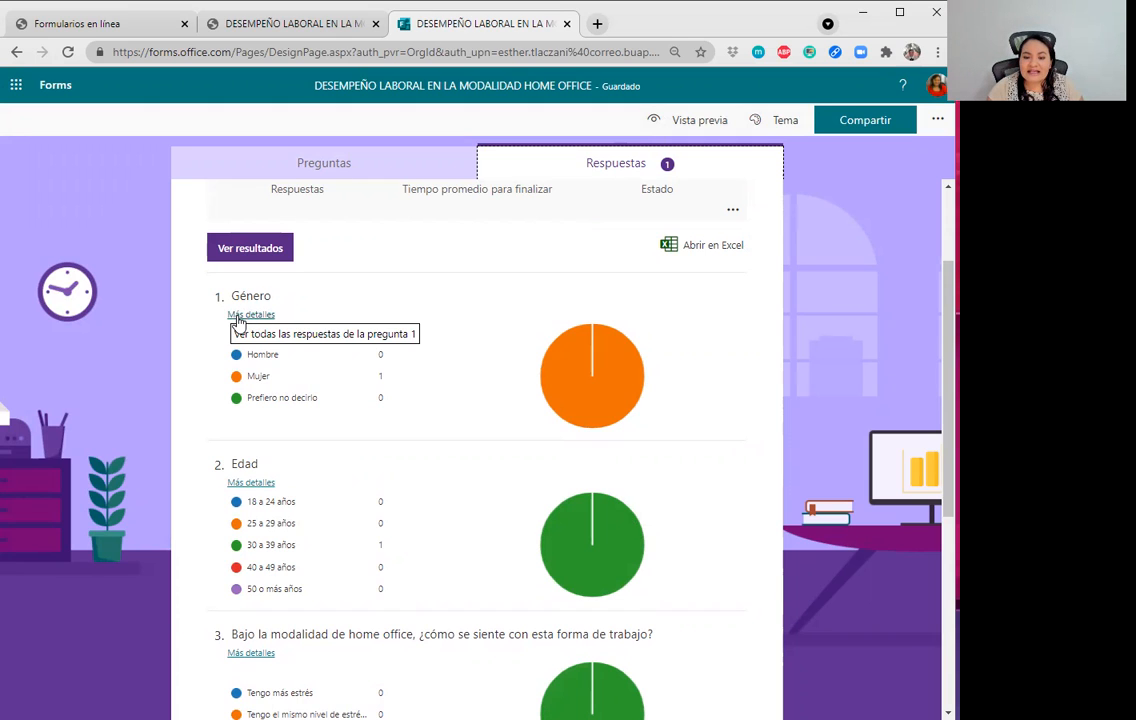
Check the individual answers for the Género question, then close that list.
click(239, 318)
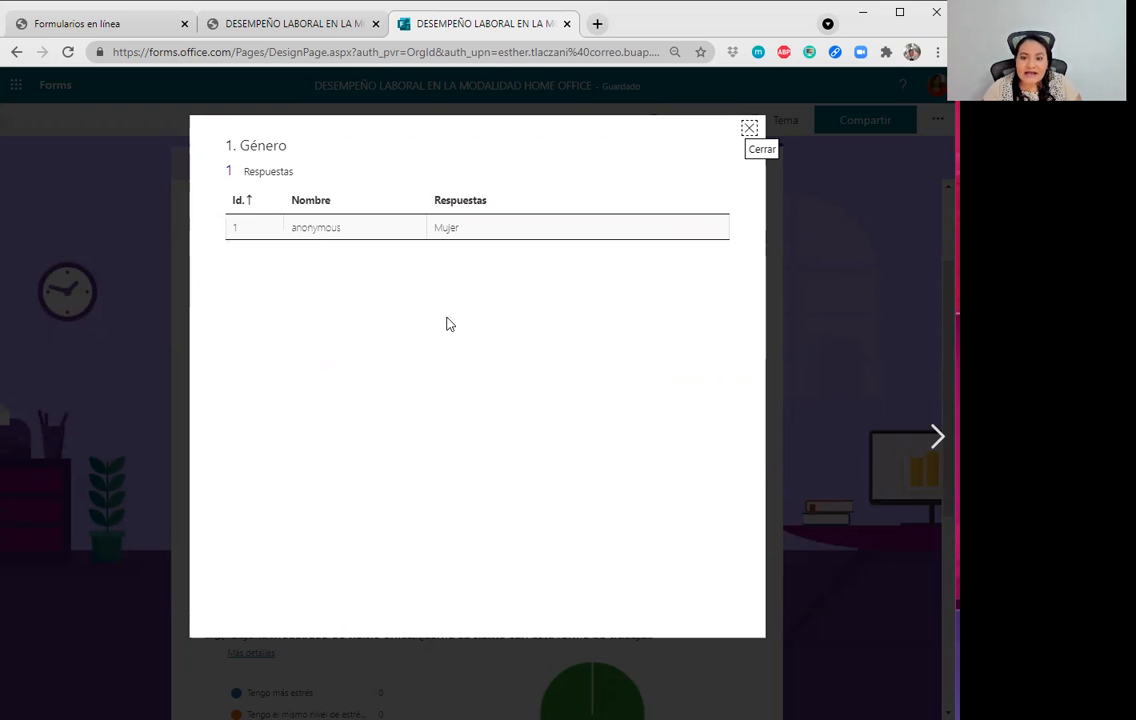
click(749, 128)
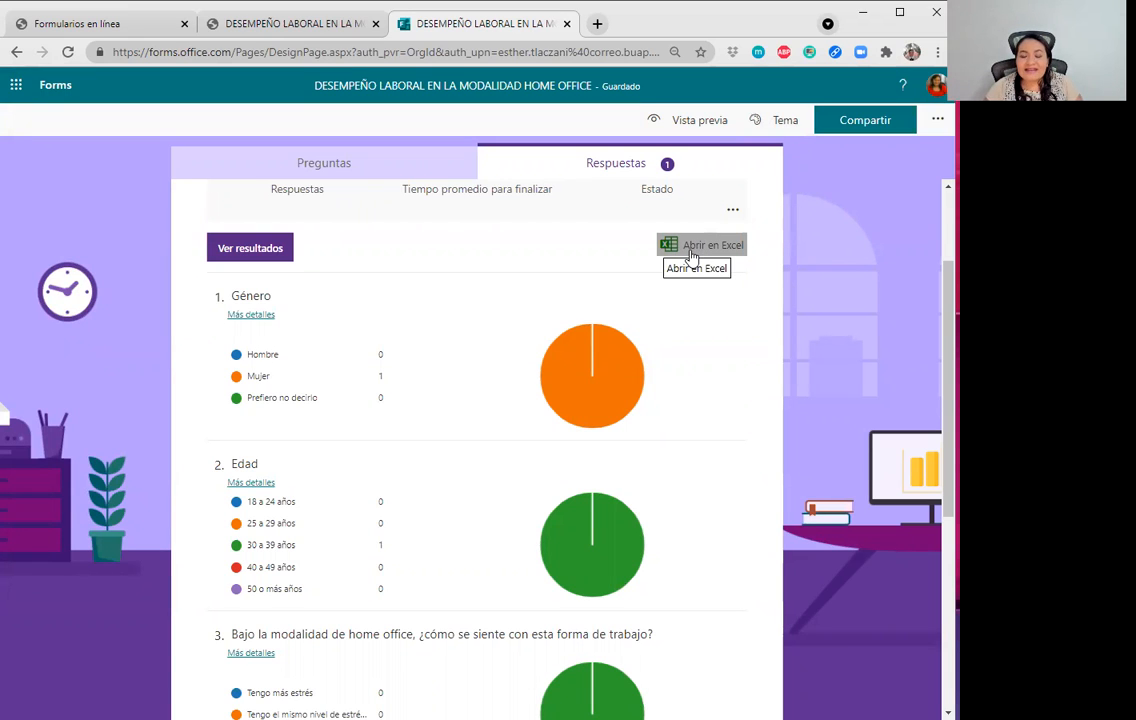
scroll(337, 411, down, 4)
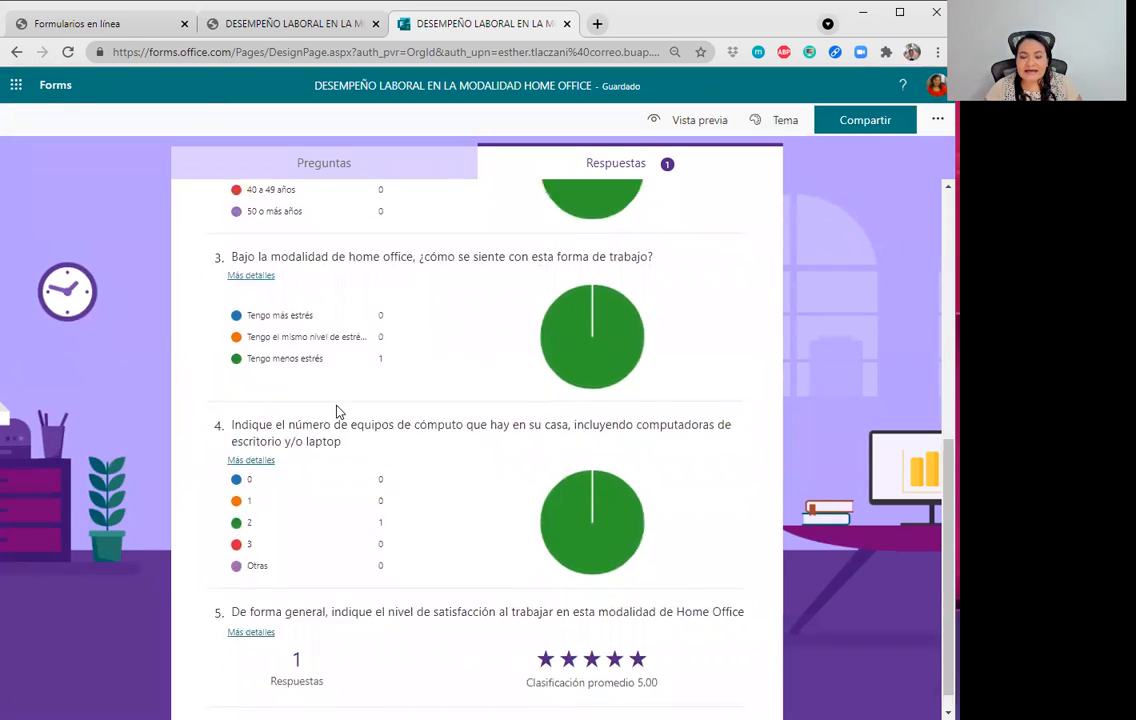
scroll(337, 411, up, 4)
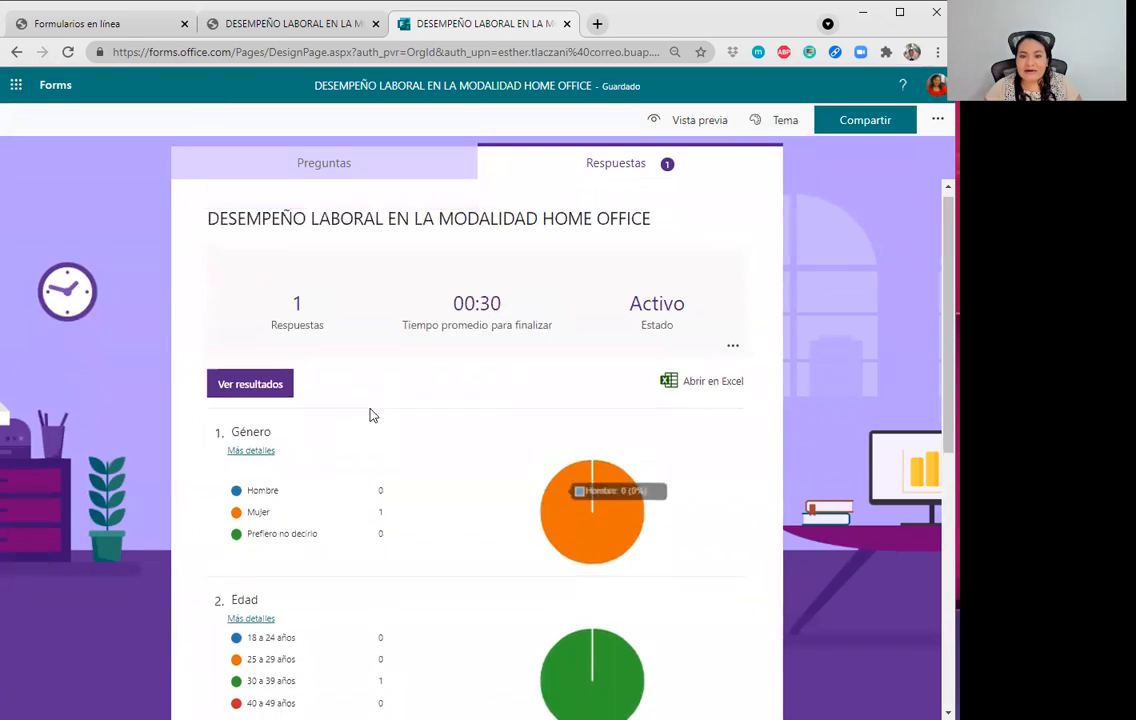
Open the collected responses as an Excel workbook and bring its window fully on screen.
click(690, 398)
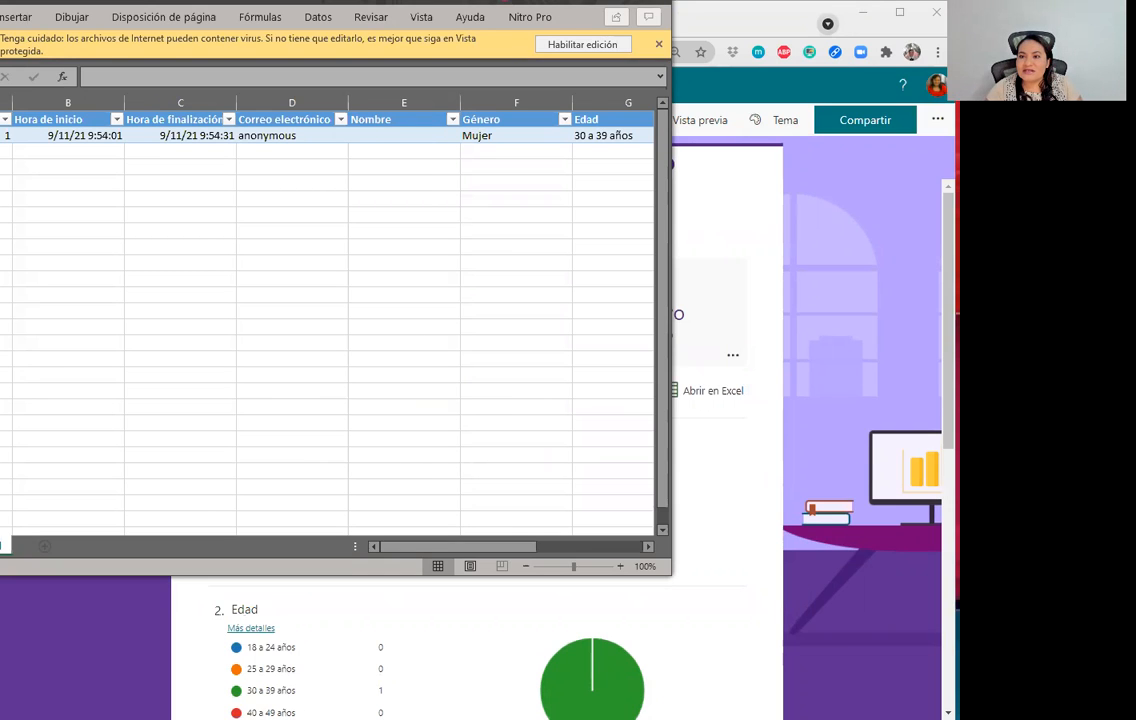
drag(330, 0, 339, 6)
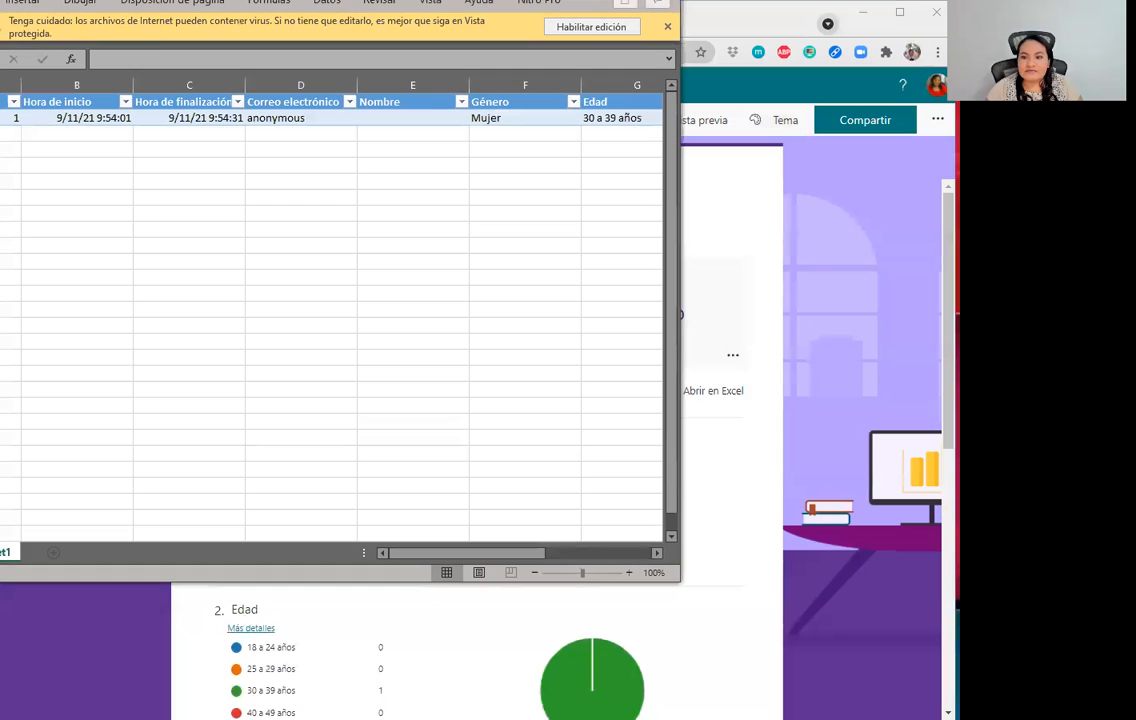
drag(224, 0, 412, 98)
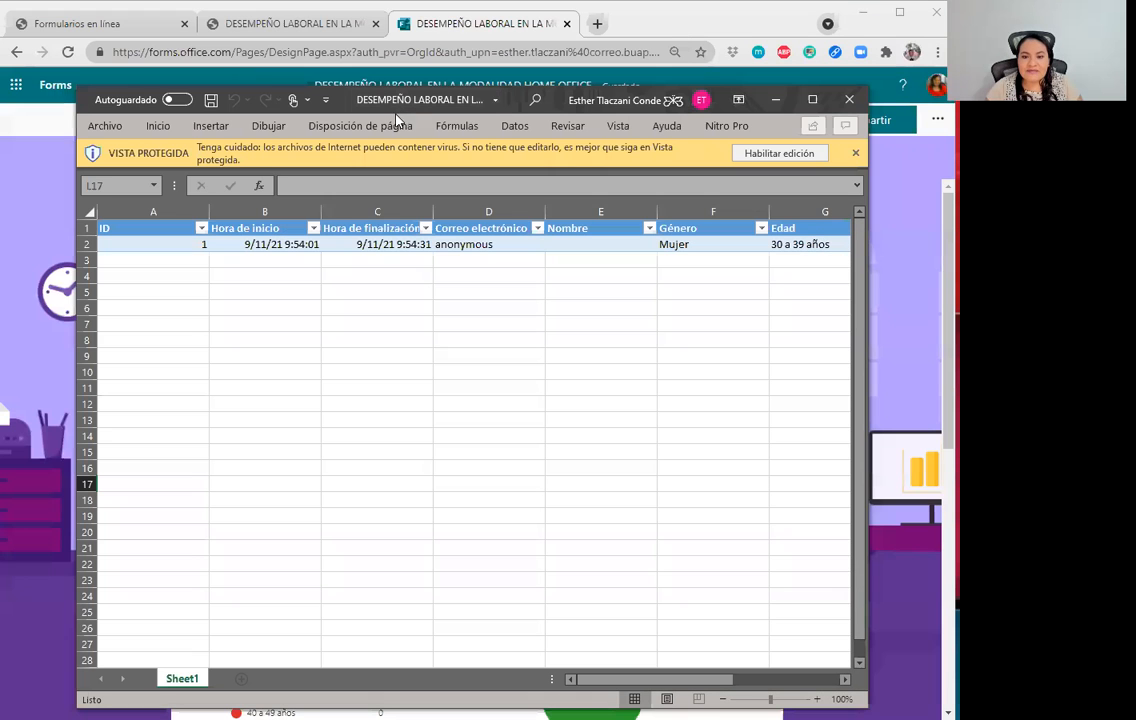
Check the response row's ID, start, finish and Género cells, then close the workbook.
click(156, 249)
key(Right)
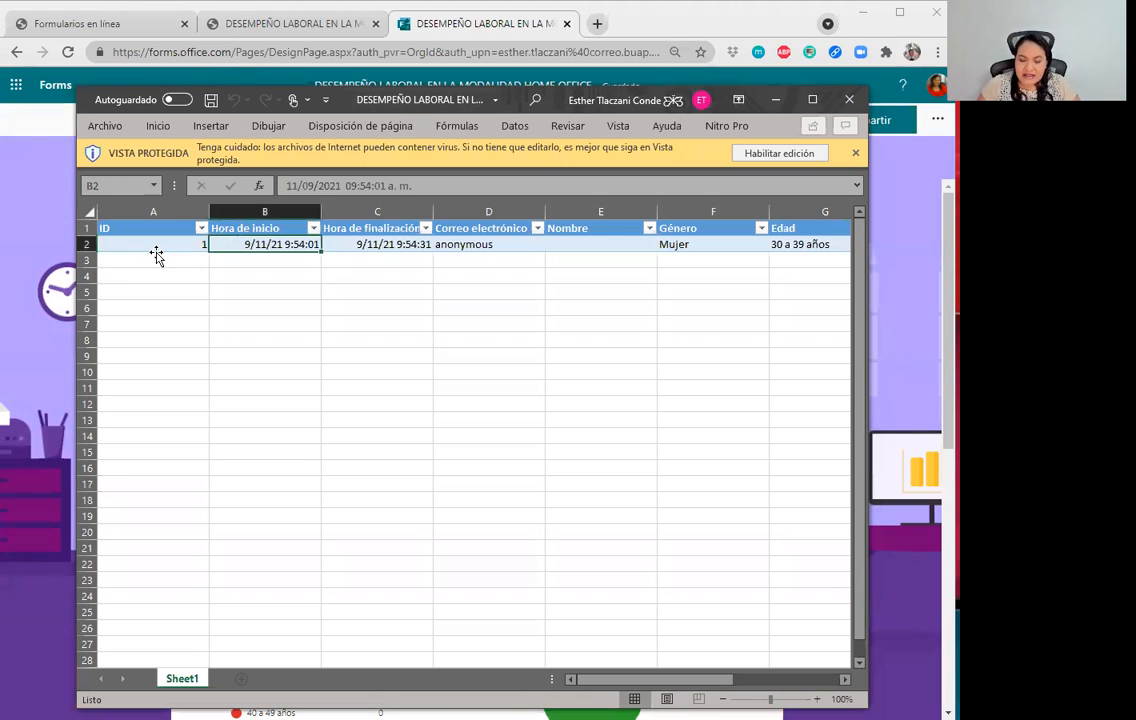
key(Left)
key(Right)
key(Right)
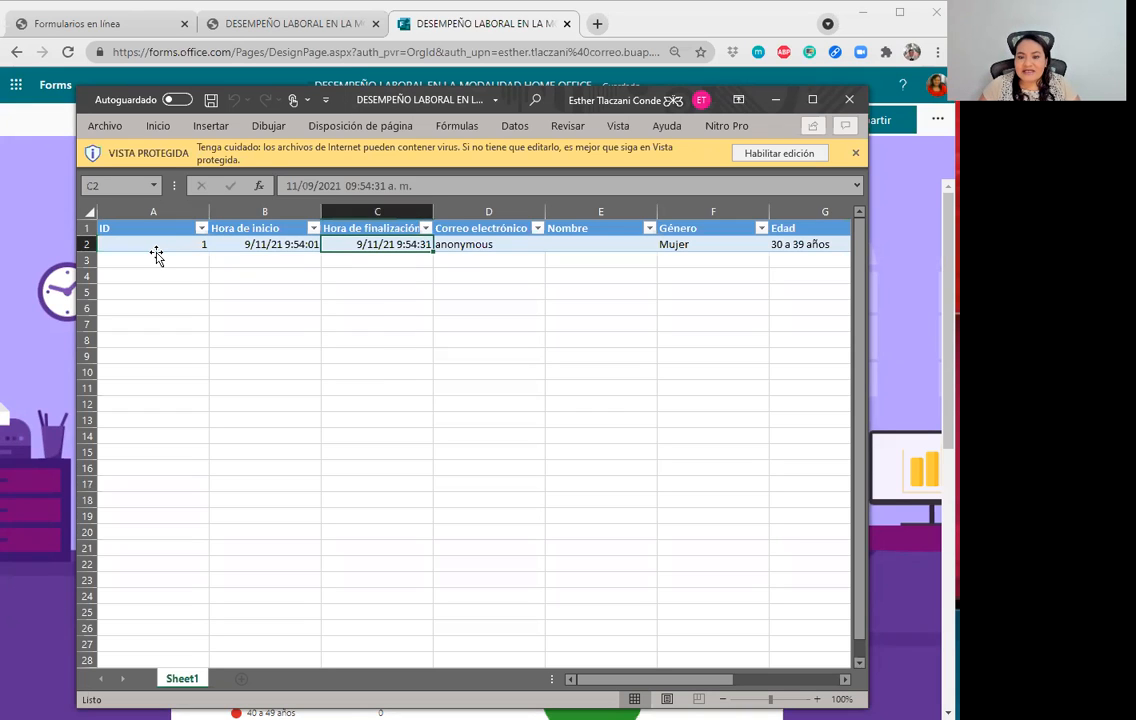
key(Right)
key(Right)
key(Right)
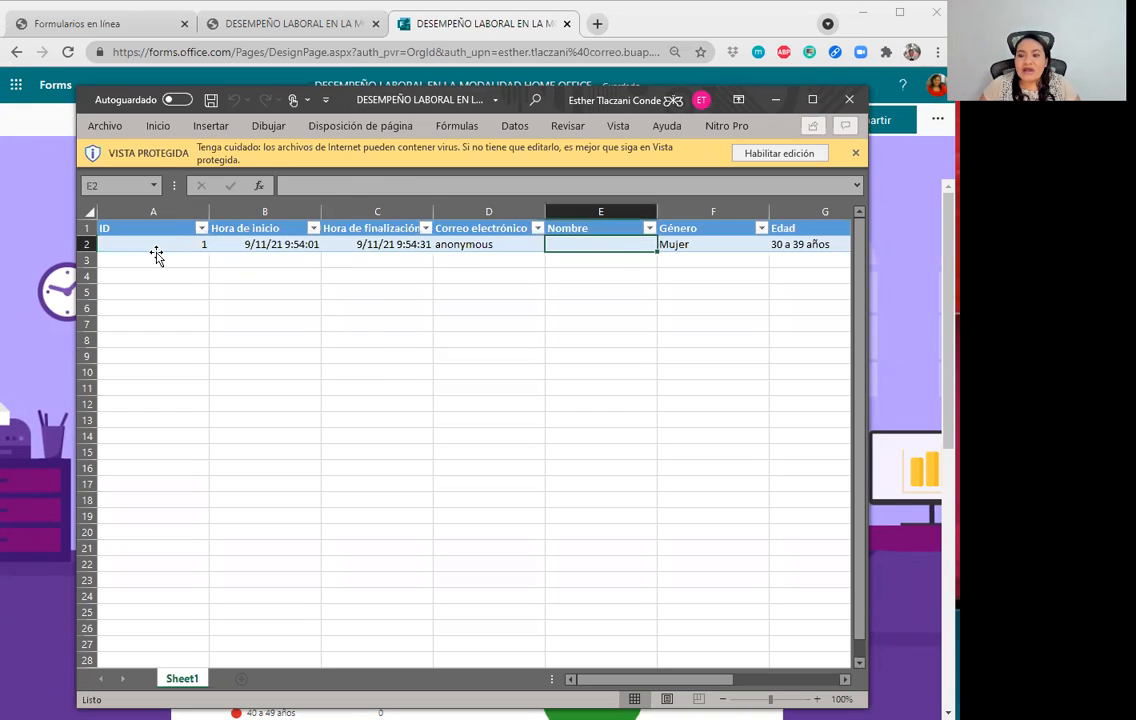
key(Right)
key(Right)
key(Right)
key(Right)
key(Right)
key(Right)
key(Right)
key(Right)
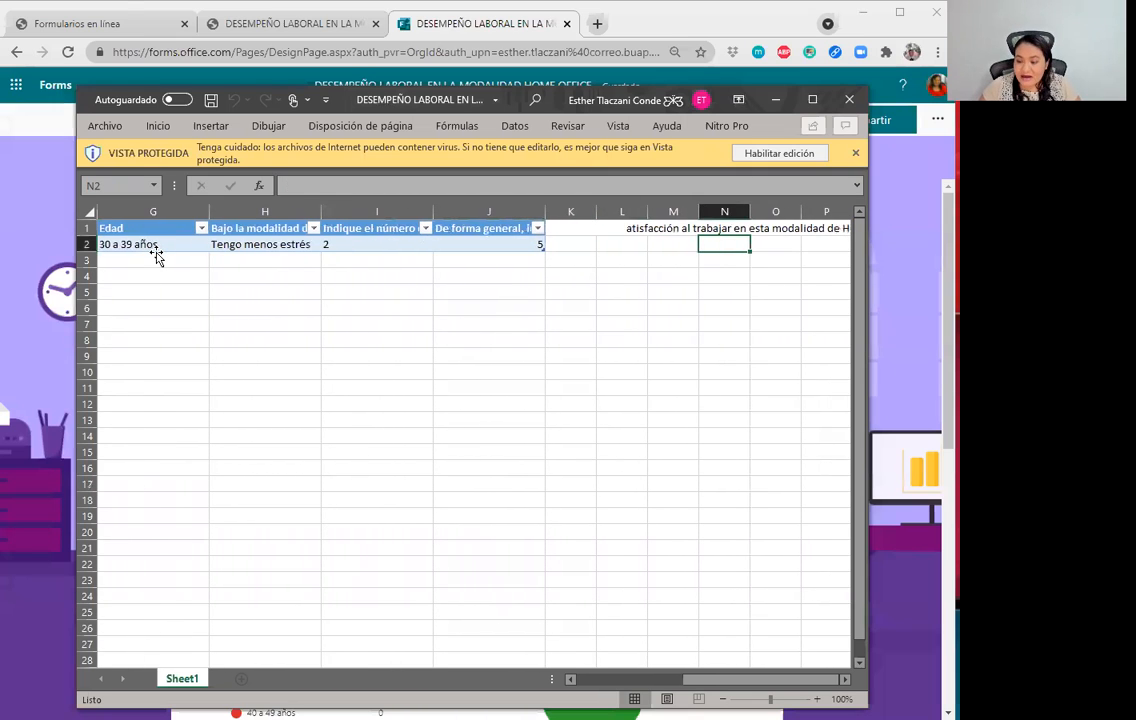
key(Left)
key(Left)
key(Left)
key(Left)
key(Left)
key(Left)
key(Left)
key(Left)
key(Left)
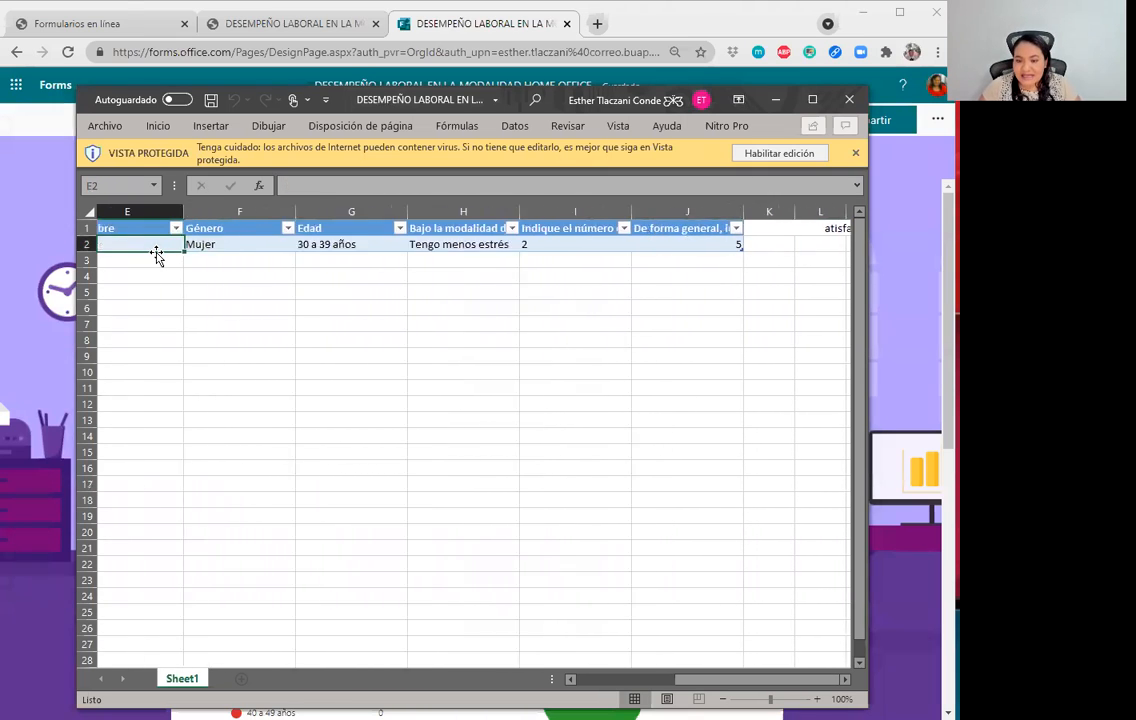
key(Down)
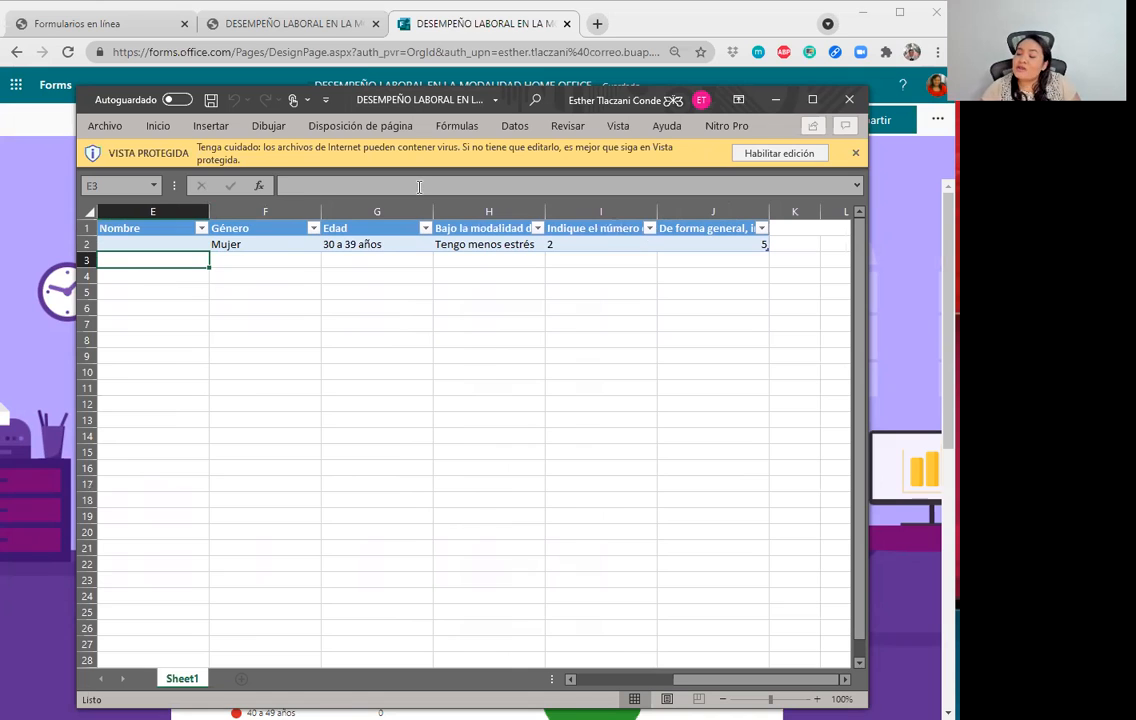
click(849, 99)
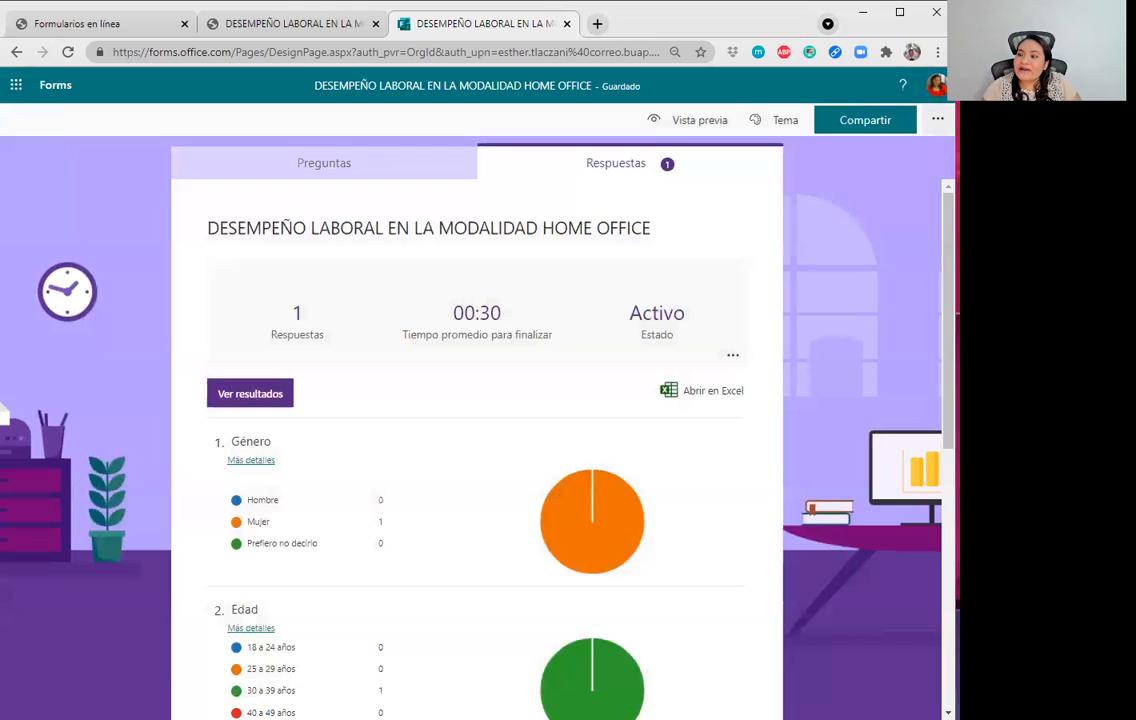
Select the response link in the sharing options, shorten it with Acortar URL, and copy it.
click(937, 119)
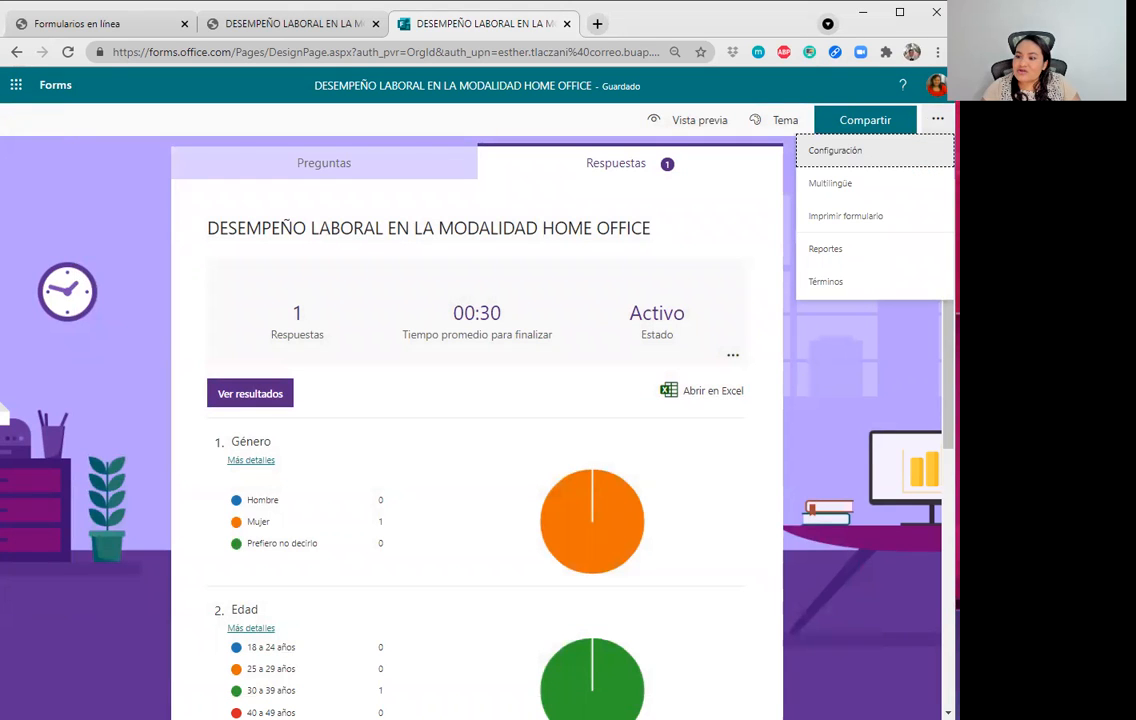
click(862, 121)
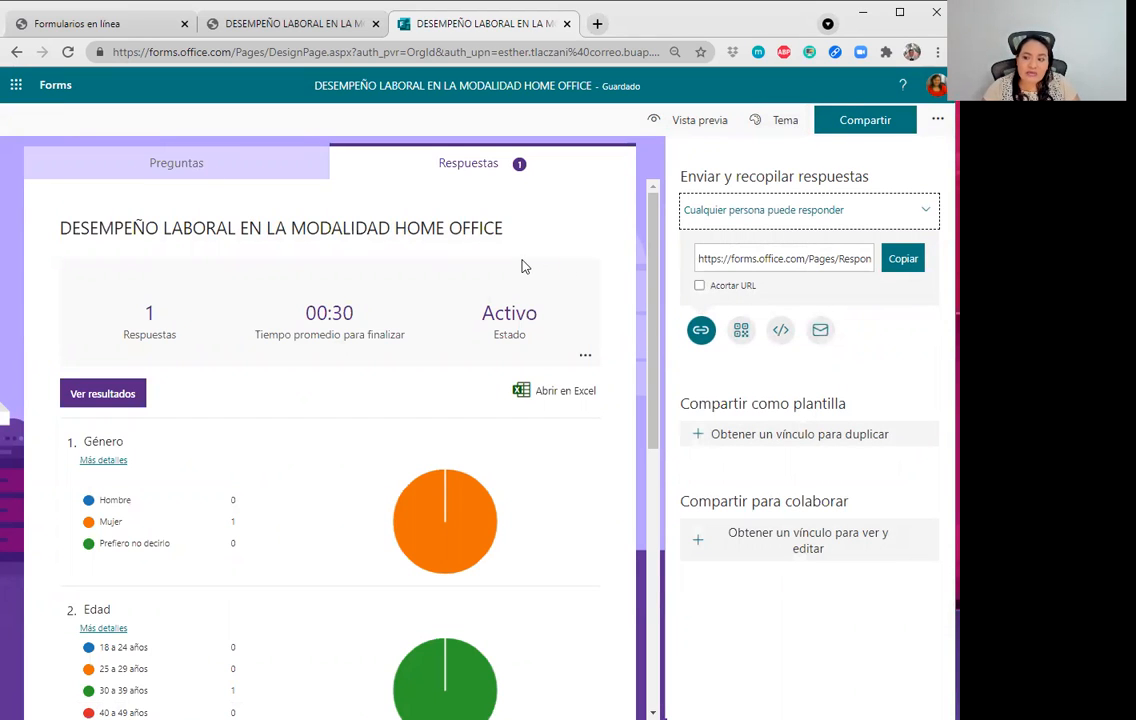
click(762, 263)
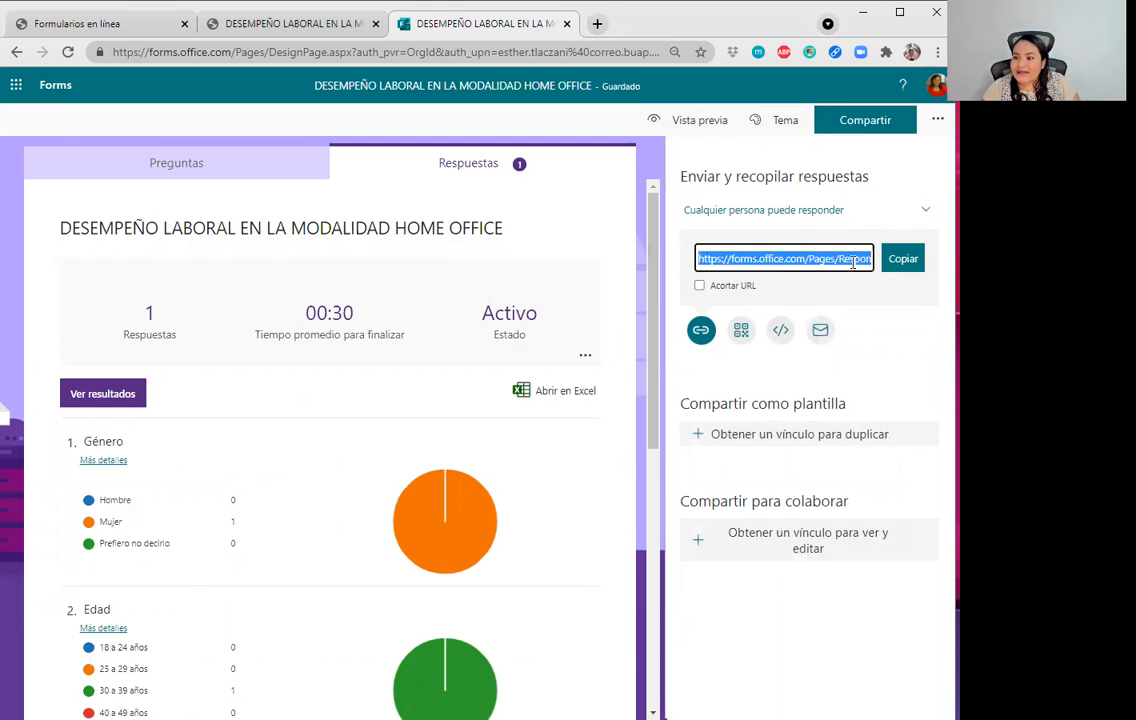
click(700, 286)
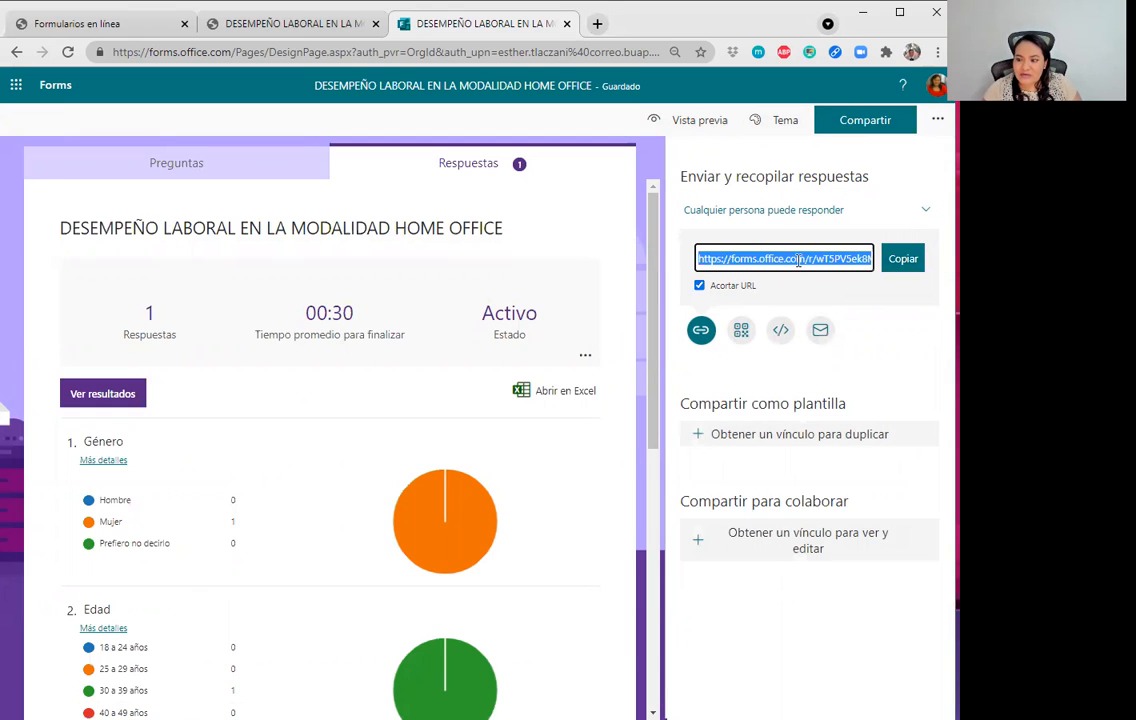
click(902, 258)
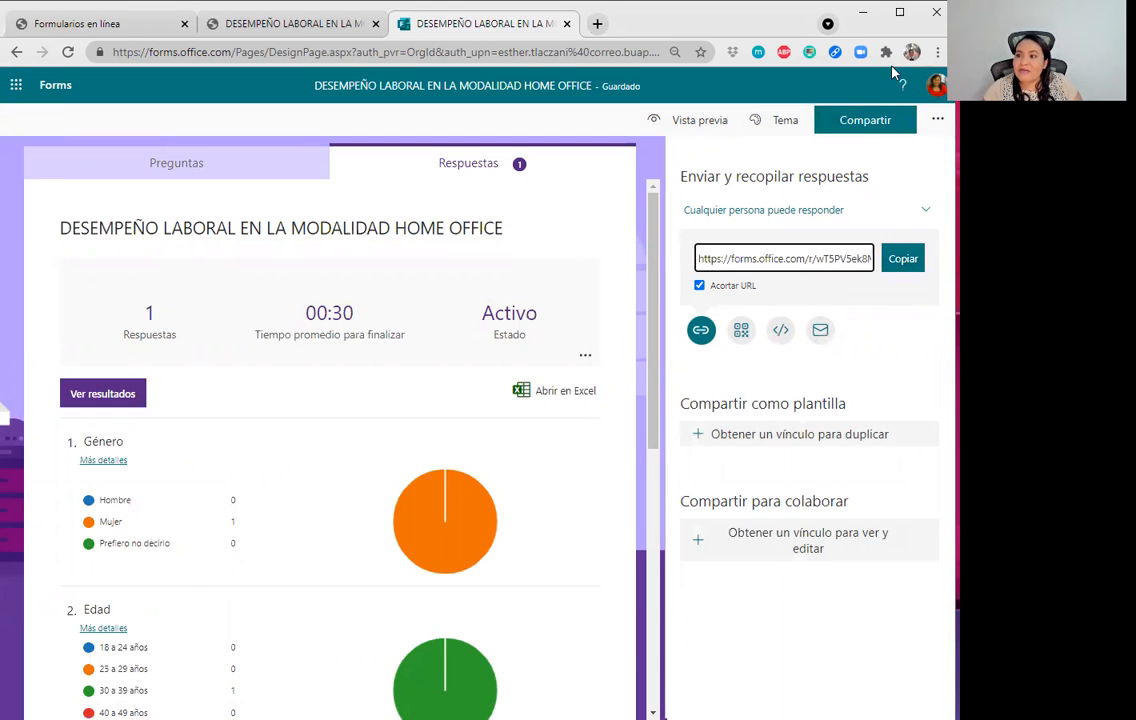
Open a new incognito window, paste the short link, and load the survey.
click(937, 52)
click(766, 119)
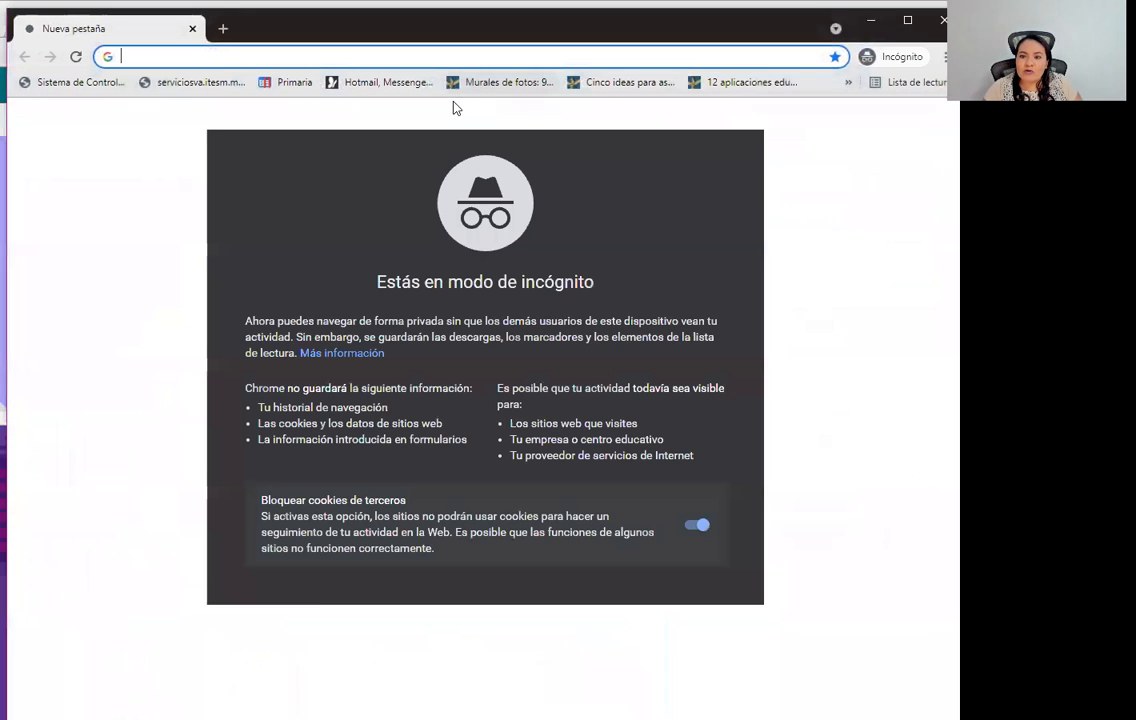
text(https://forms.office.com/r/wT5PV5ek8M)
key(Return)
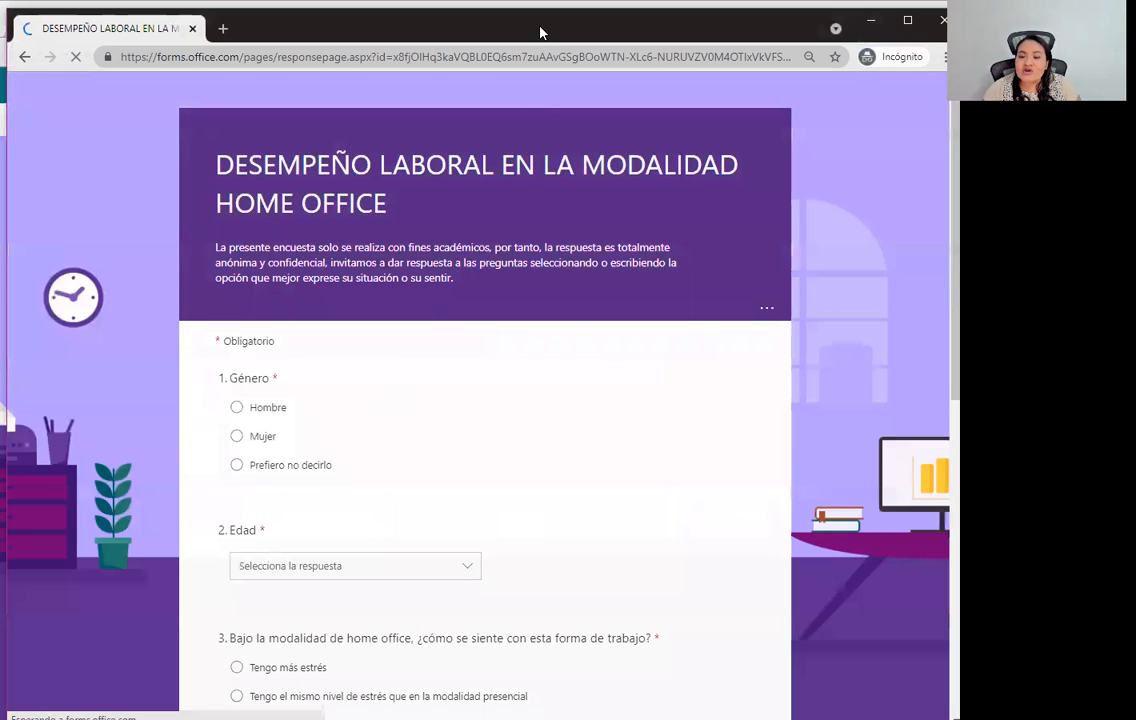
drag(540, 32, 537, 128)
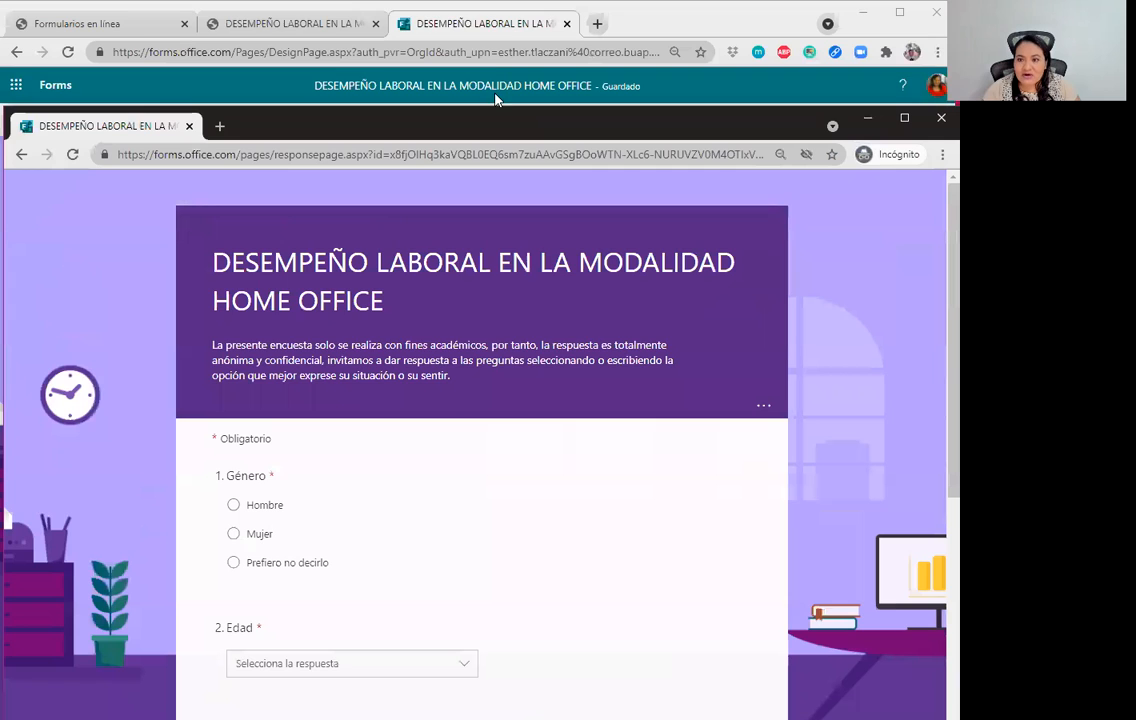
click(440, 28)
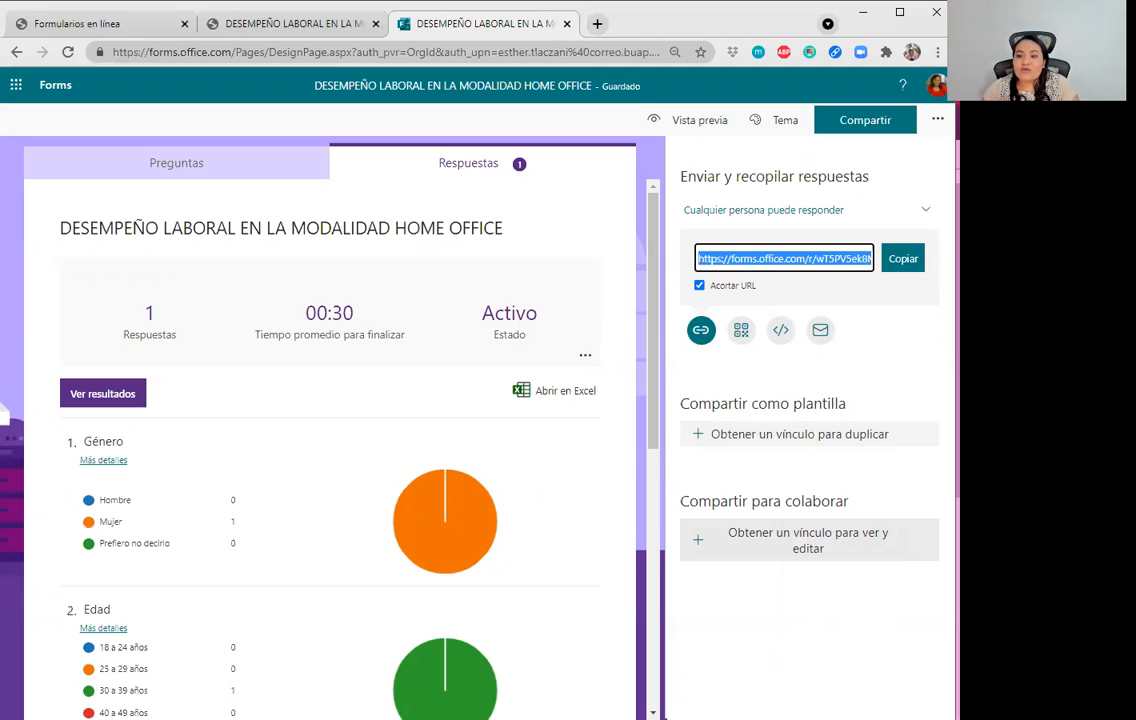
Choose Imprimir resumen from the responses options, scroll through the two-page preview, then cancel.
click(586, 354)
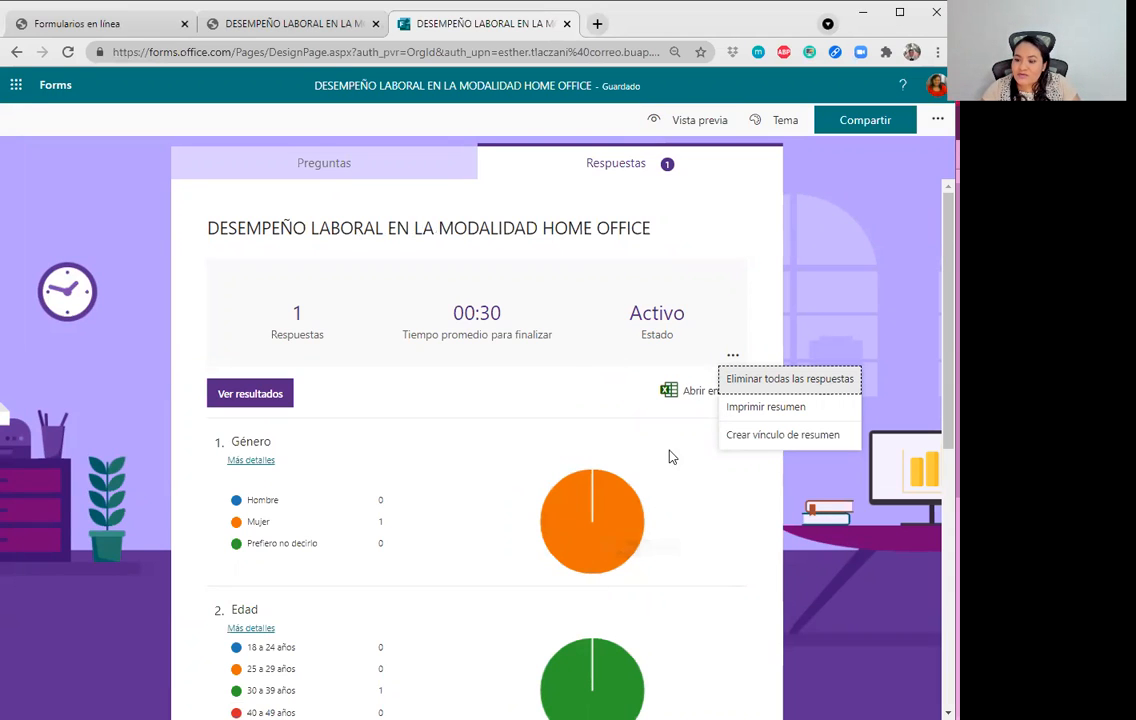
click(695, 395)
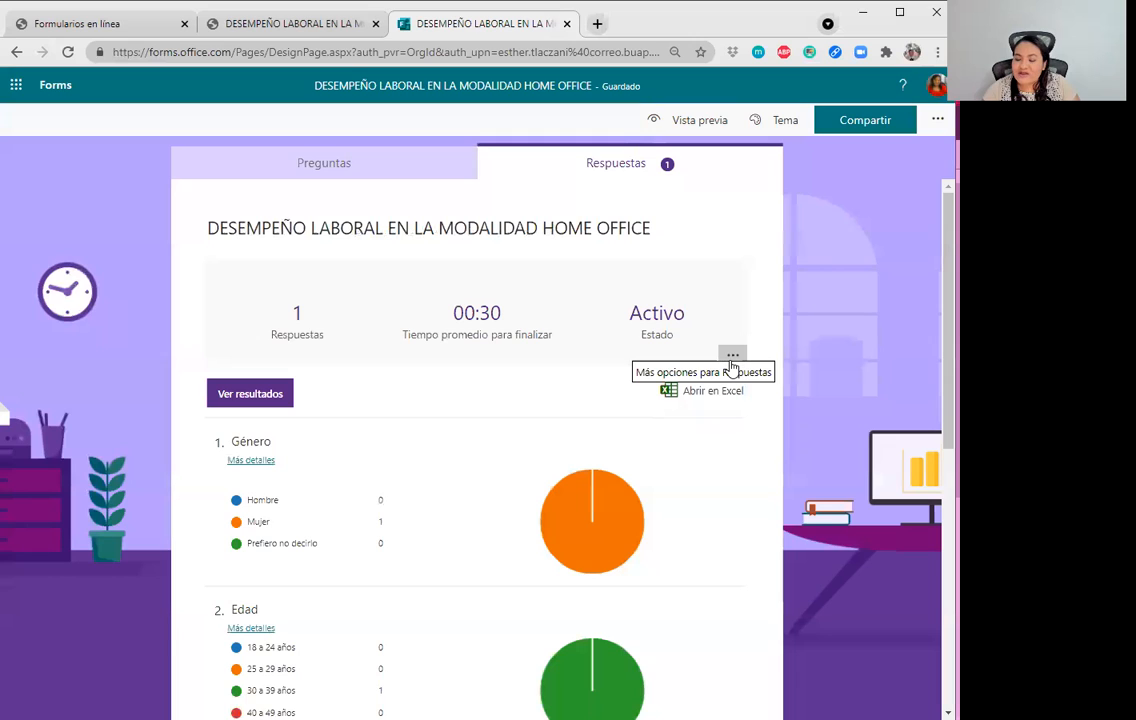
click(733, 357)
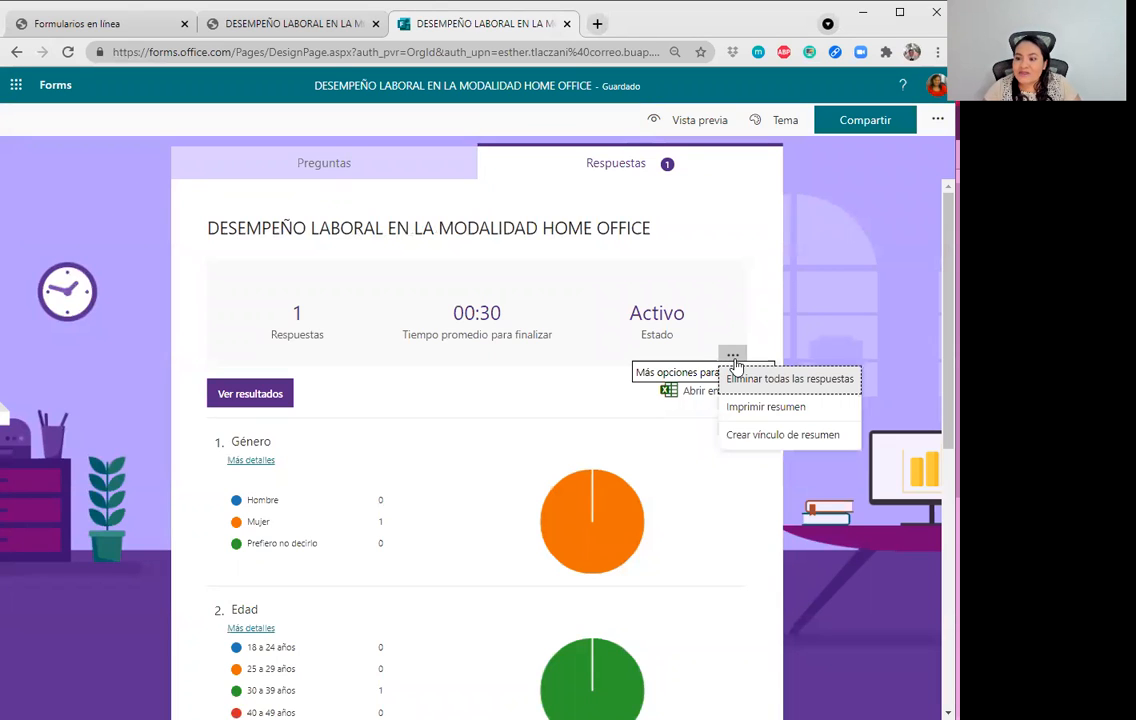
click(738, 413)
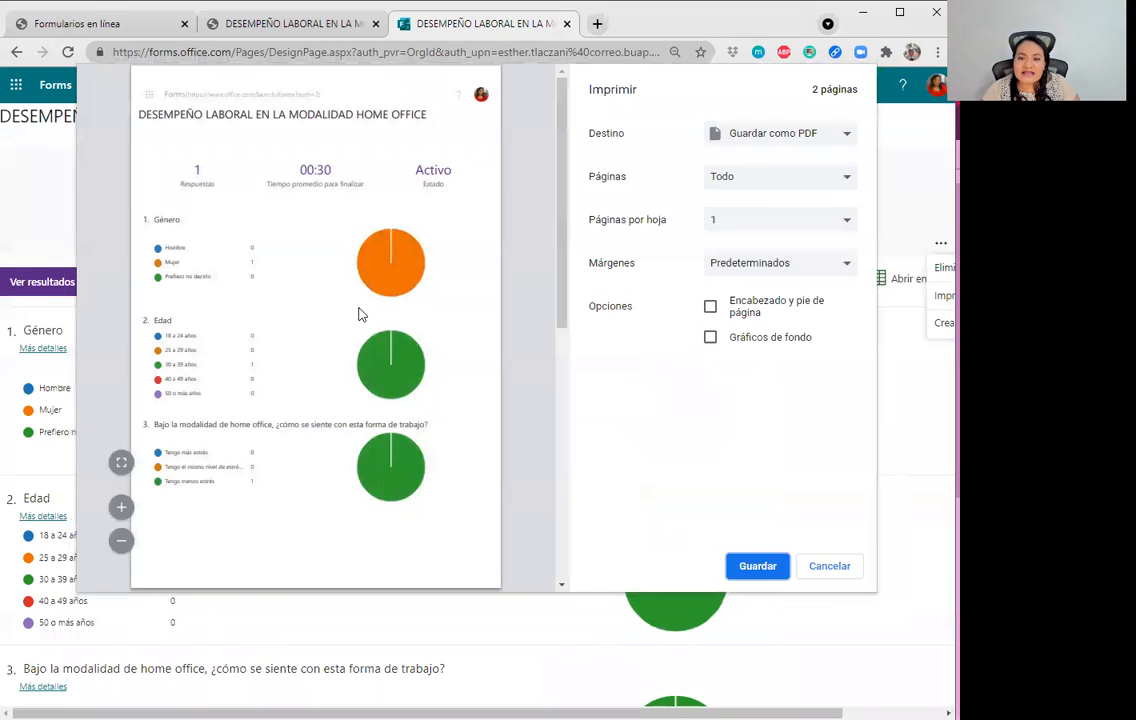
scroll(345, 400, down, 5)
scroll(345, 428, up, 5)
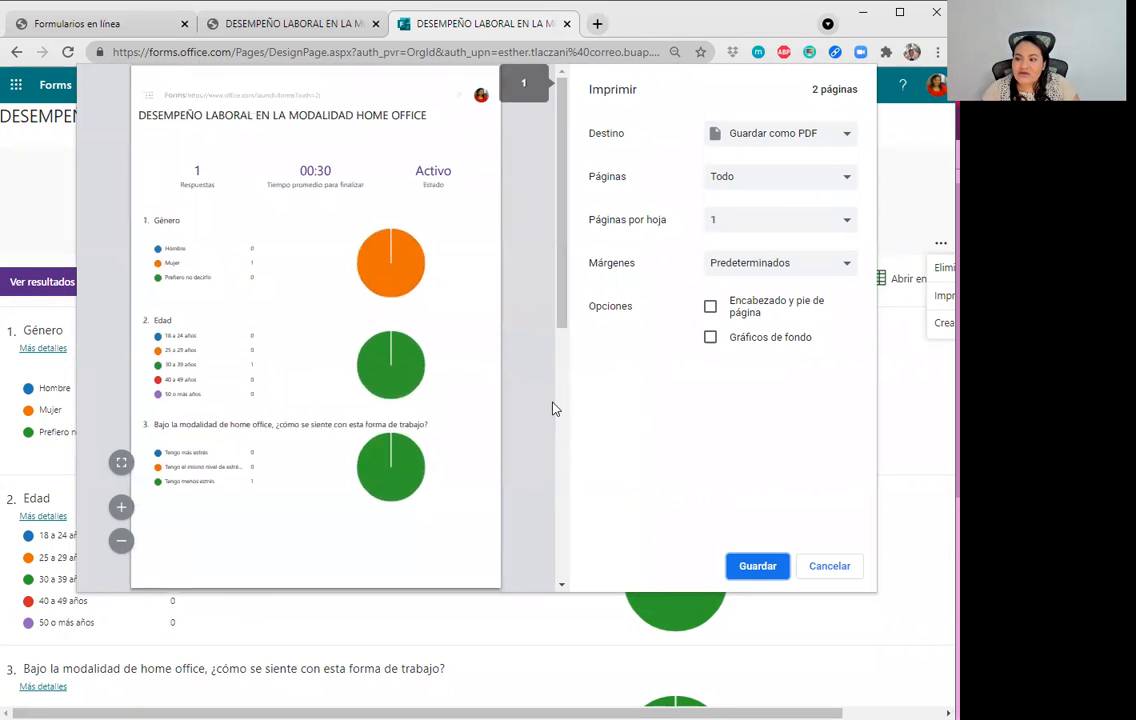
click(818, 568)
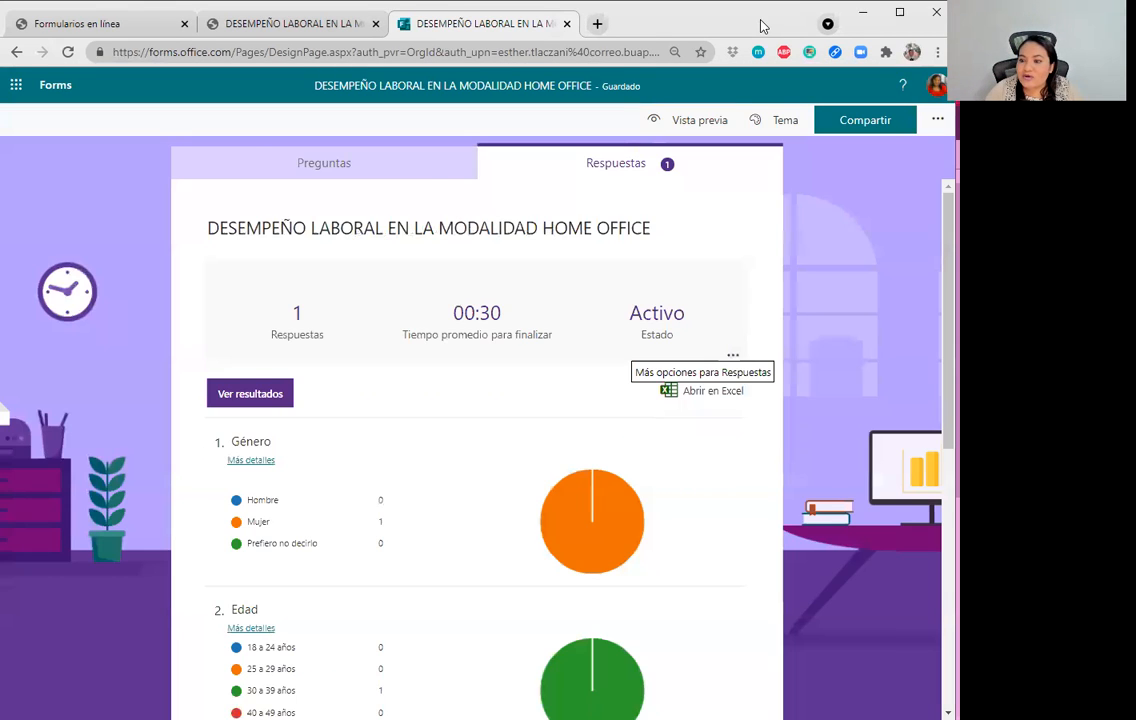
Create a summary link with Crear vínculo de resumen and copy it.
click(733, 355)
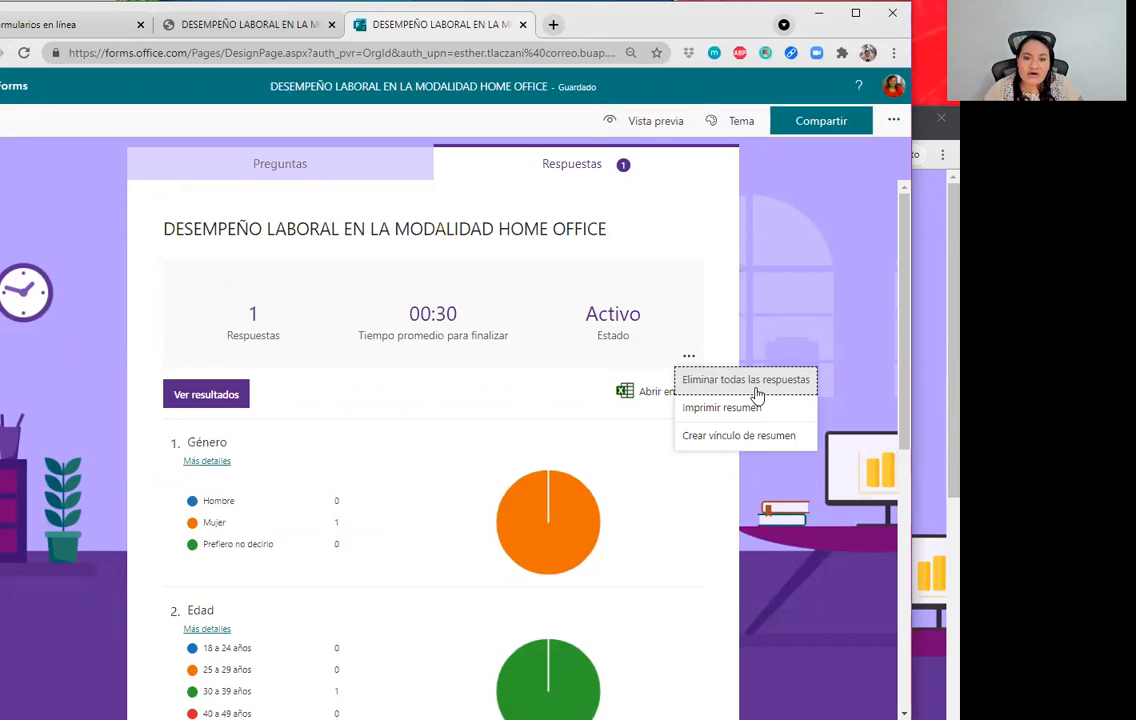
click(737, 448)
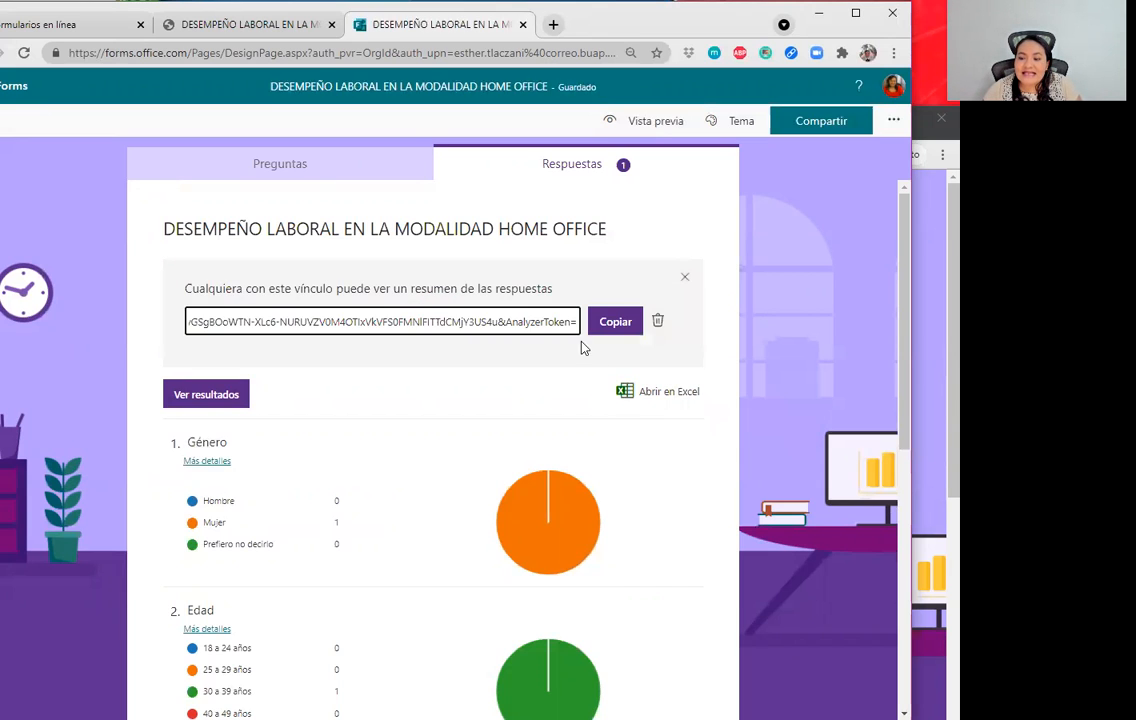
click(598, 325)
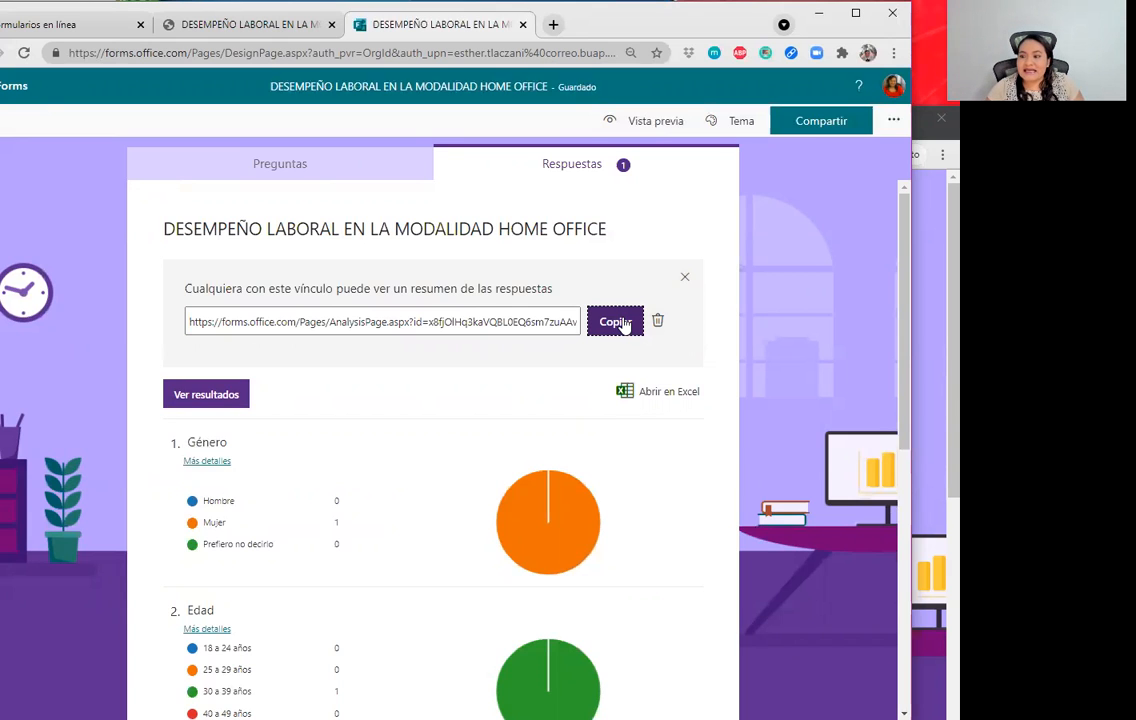
Paste the summary link into a new incognito tab and view the results charts maximized.
click(921, 300)
drag(455, 128, 465, 174)
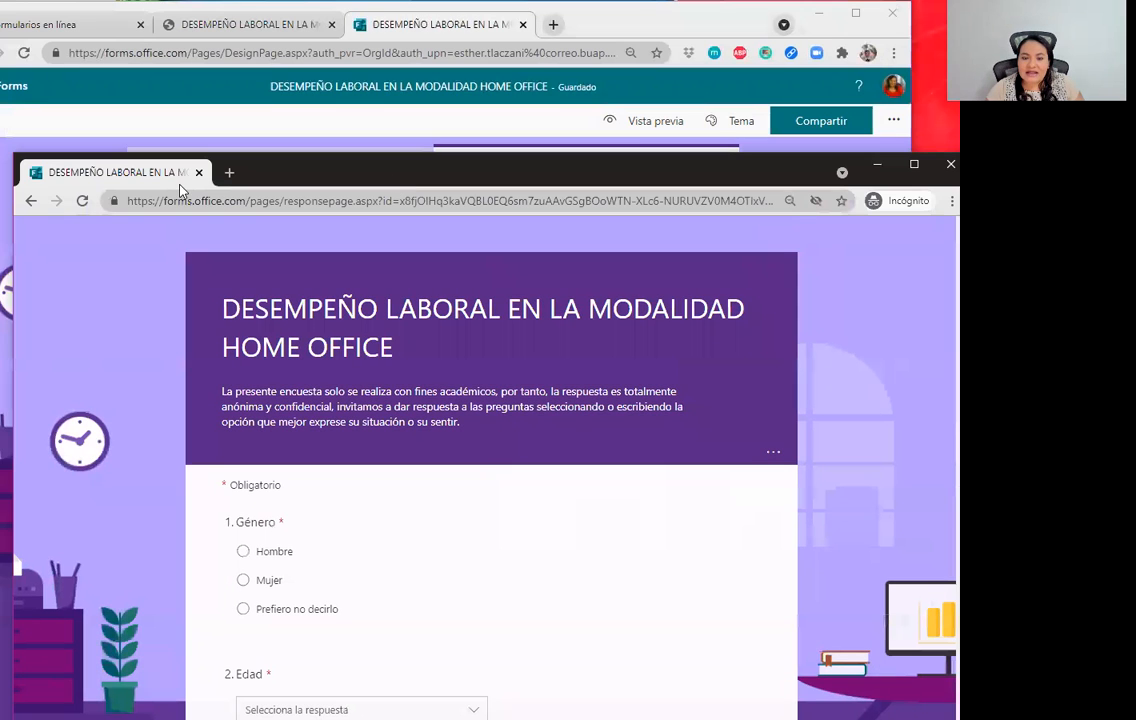
click(229, 172)
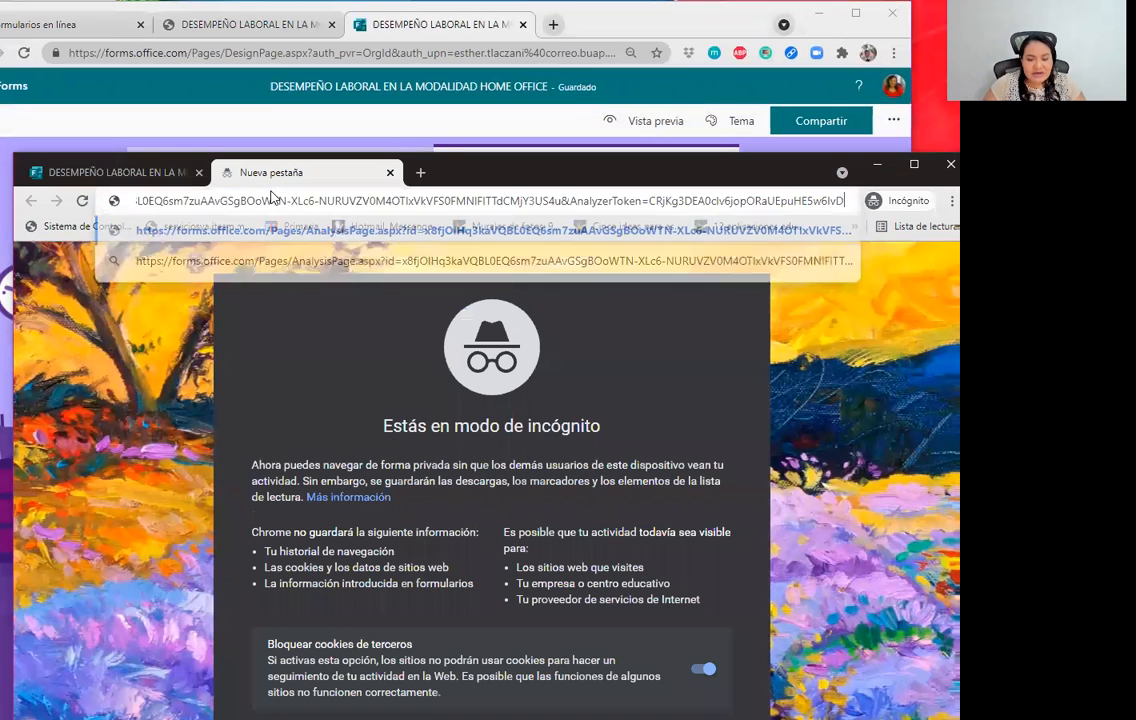
key(Return)
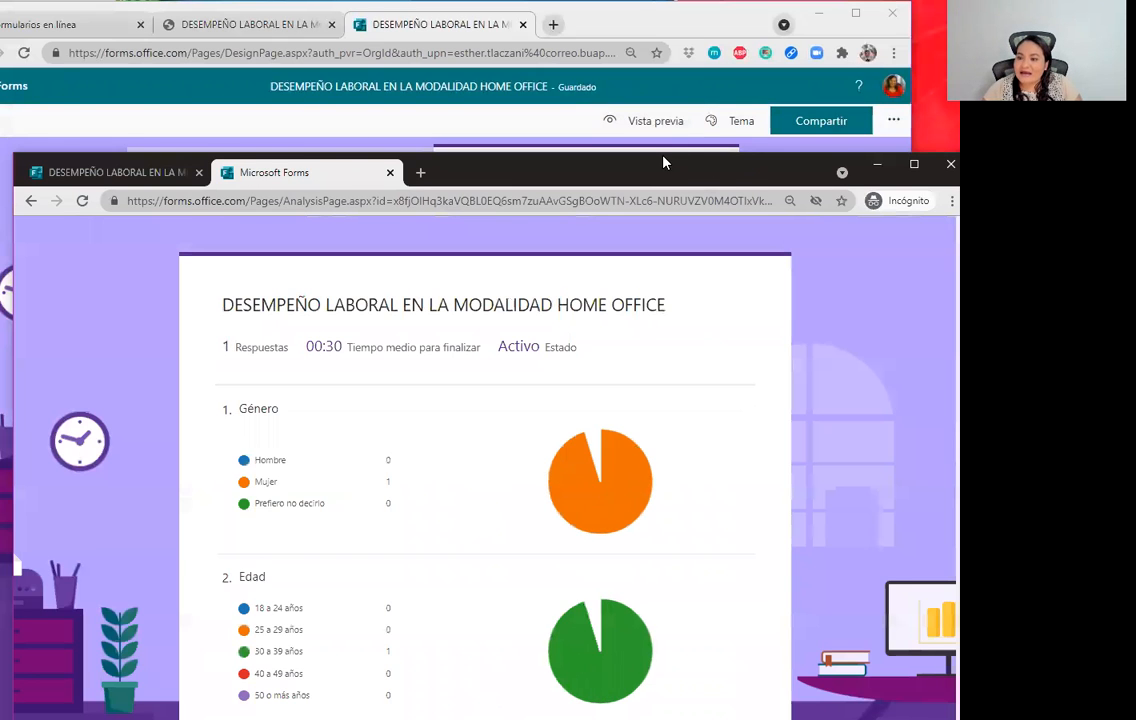
double_click(663, 162)
scroll(645, 368, down, 3)
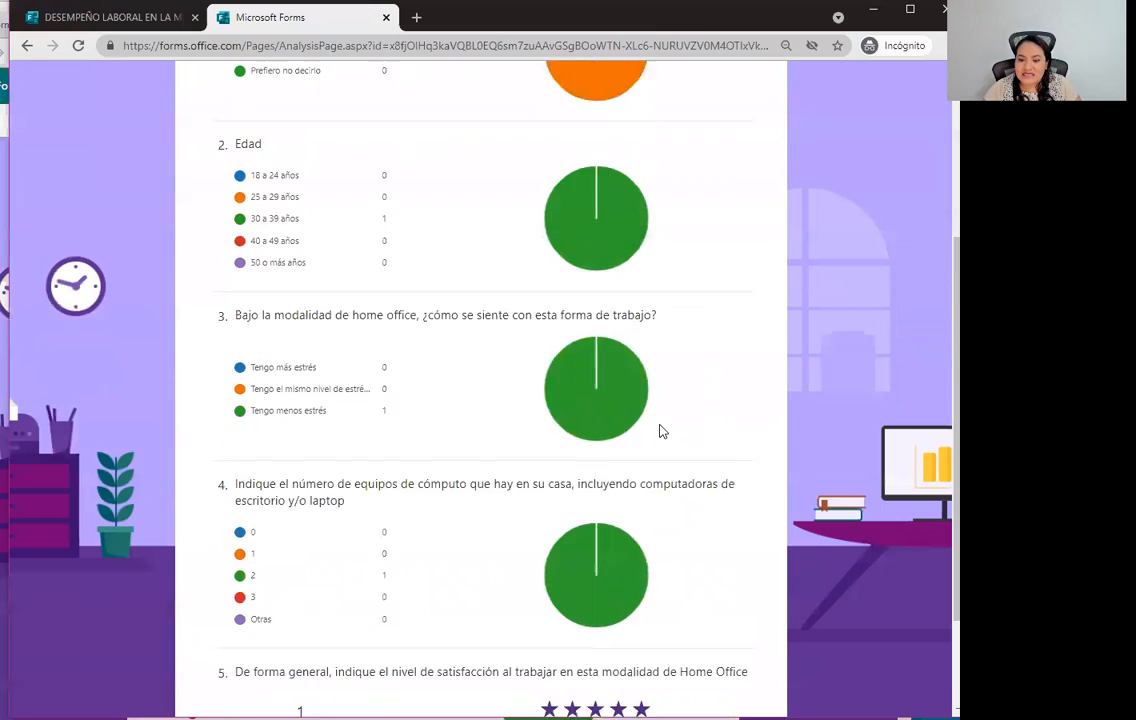
scroll(660, 431, up, 3)
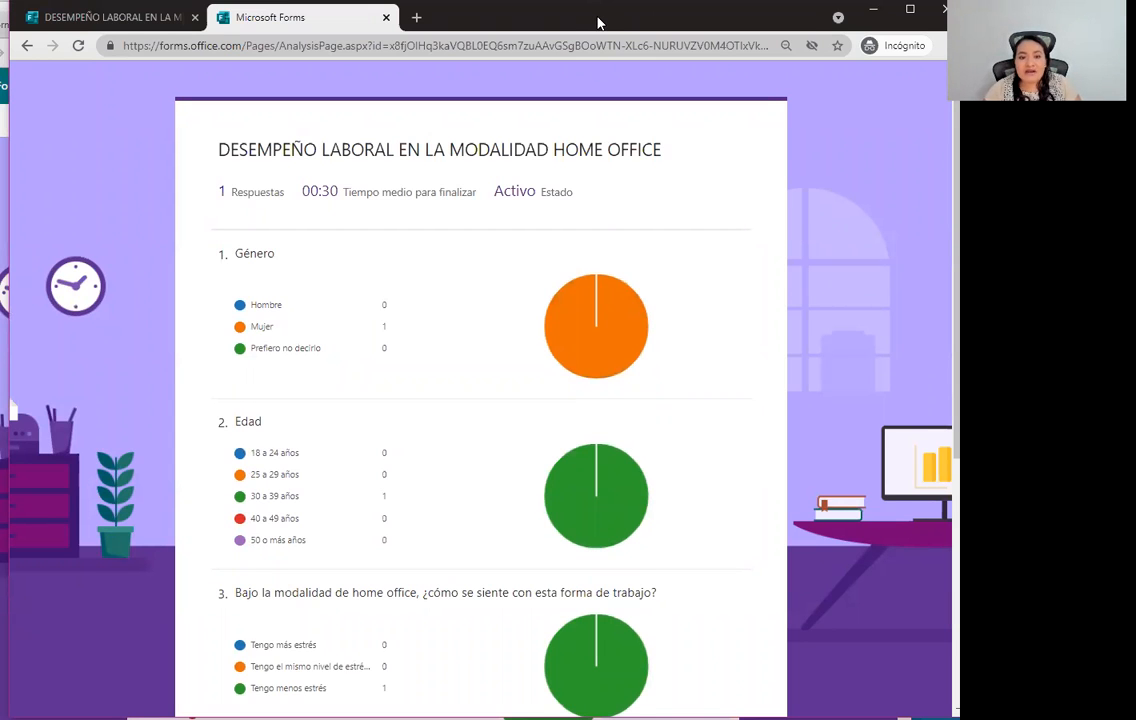
drag(598, 22, 579, 29)
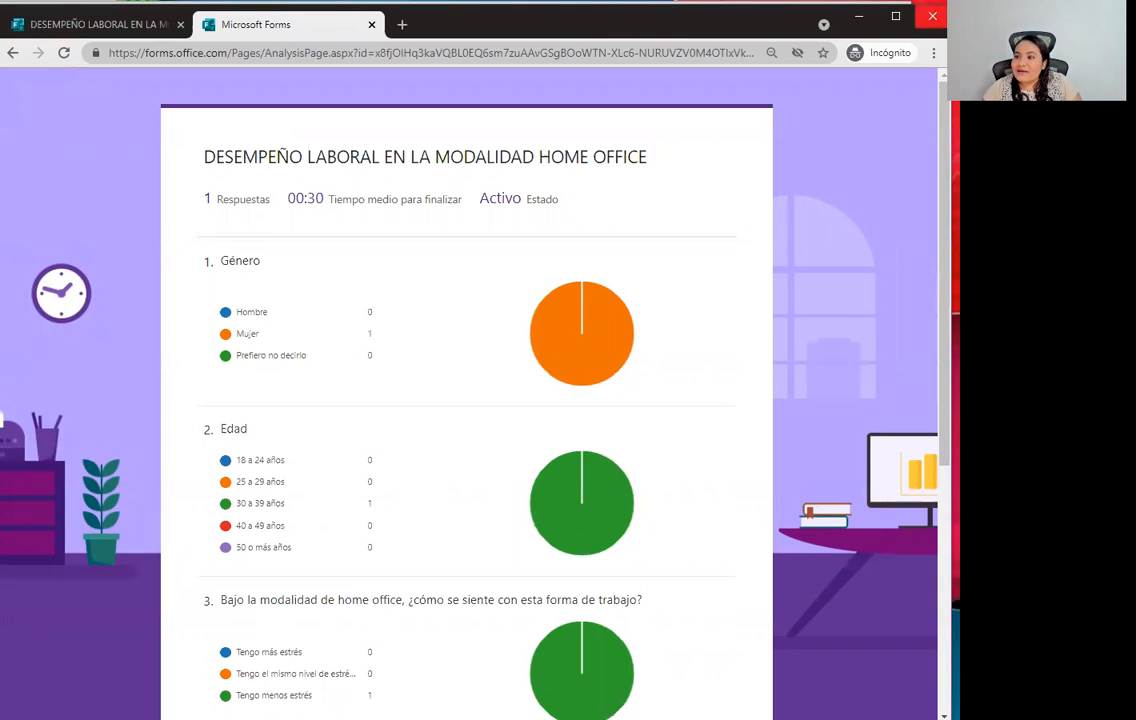
Close the incognito results window and go back to the 'Formularios en línea' title-slide PDF tab.
click(932, 16)
click(287, 37)
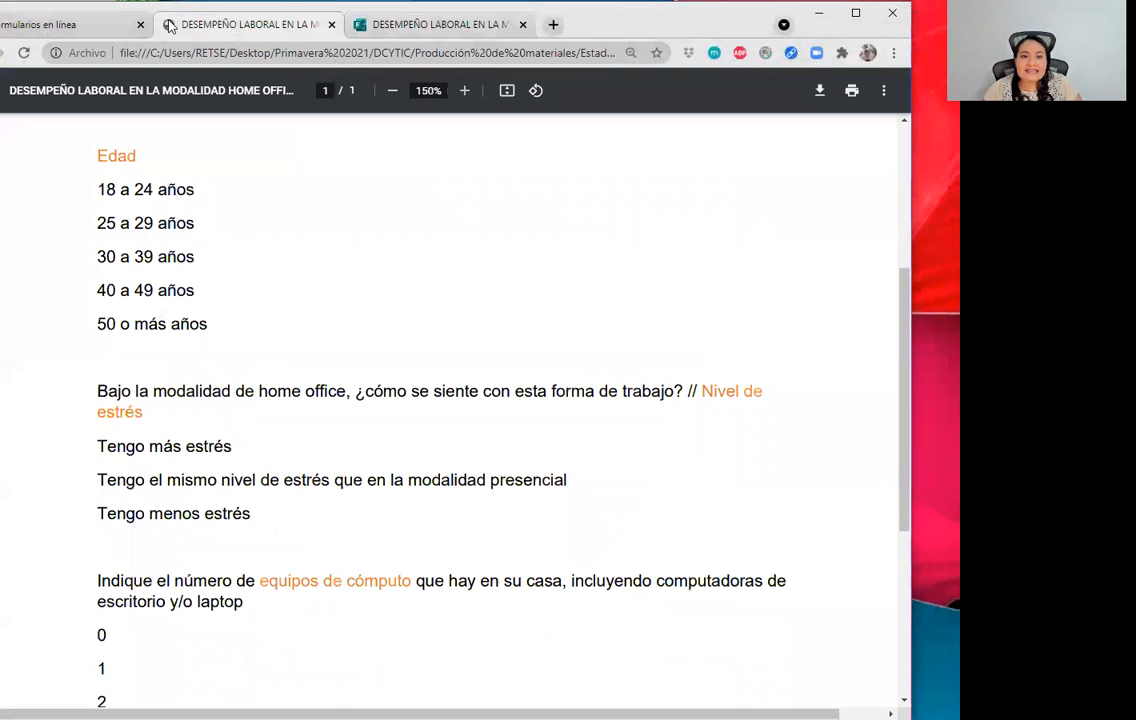
click(28, 21)
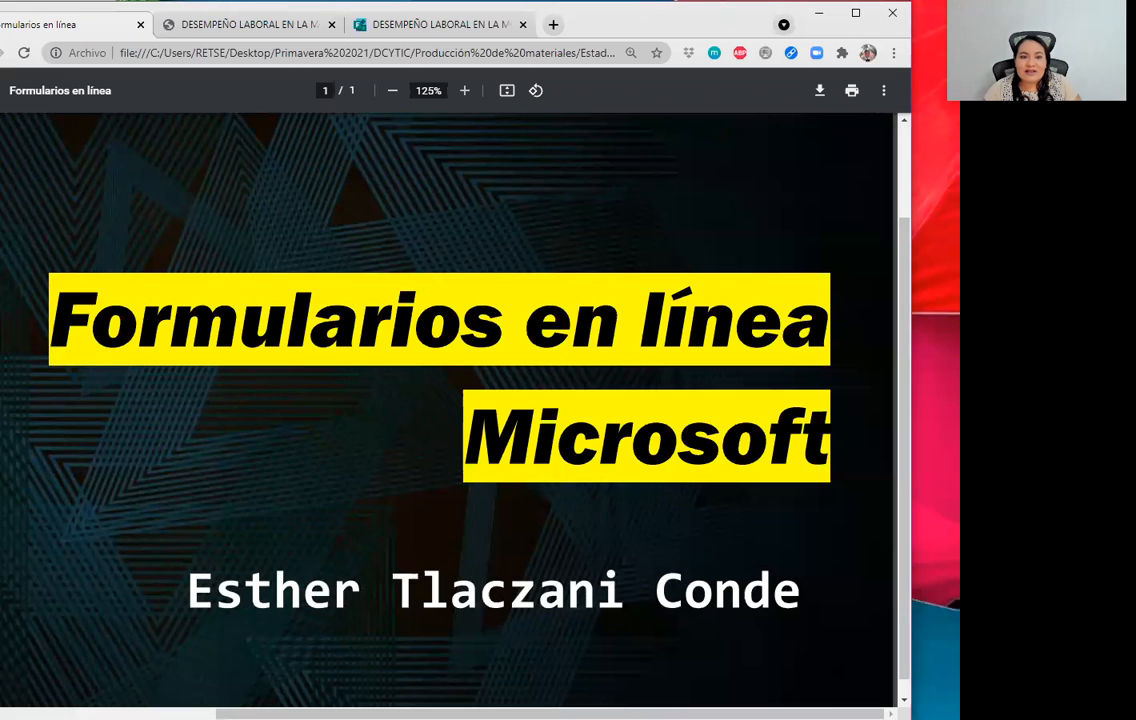
drag(0, 400, 14, 400)
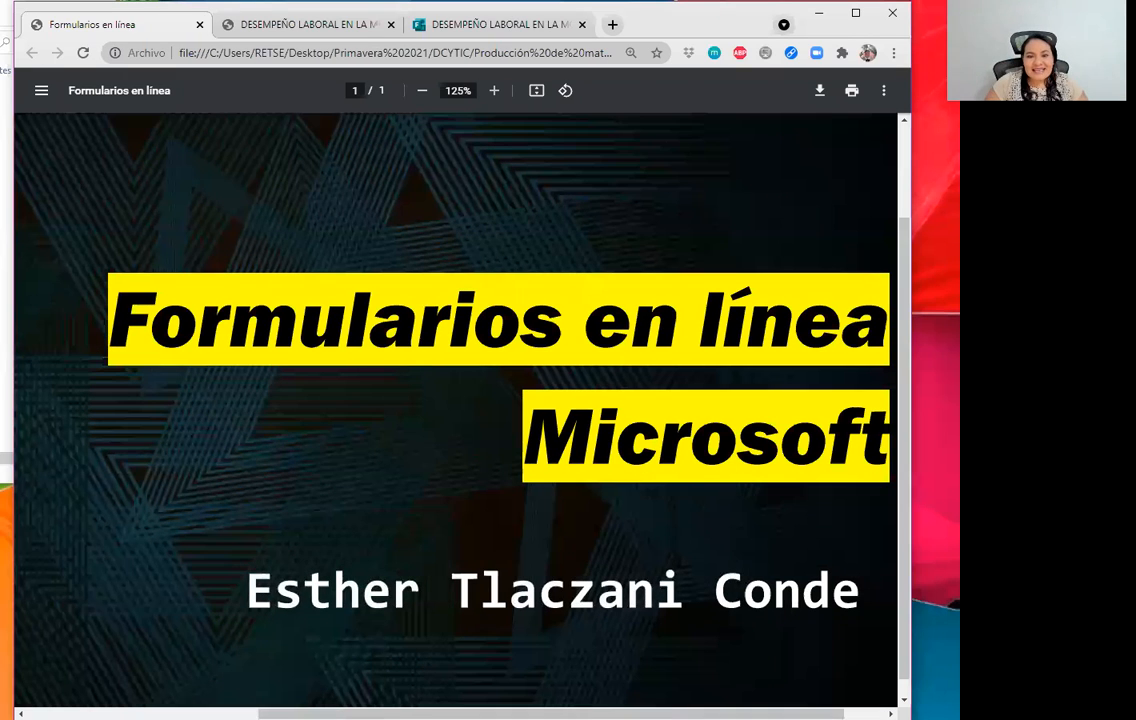